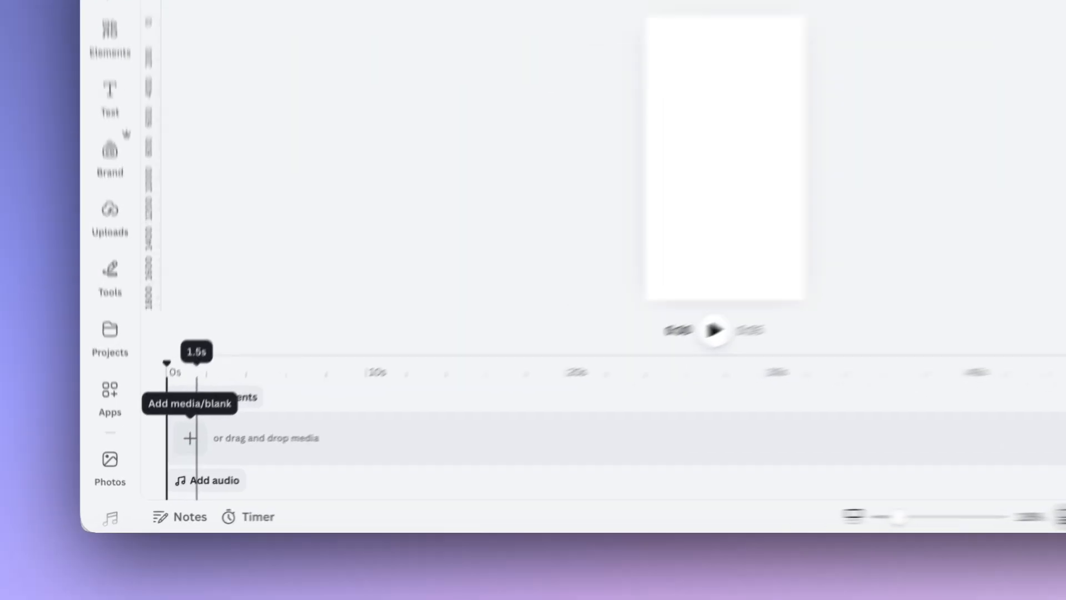
# - Add a blank clip to the timeline and search the photos for "green smoothies on a white background"
pyautogui.click(172, 463)
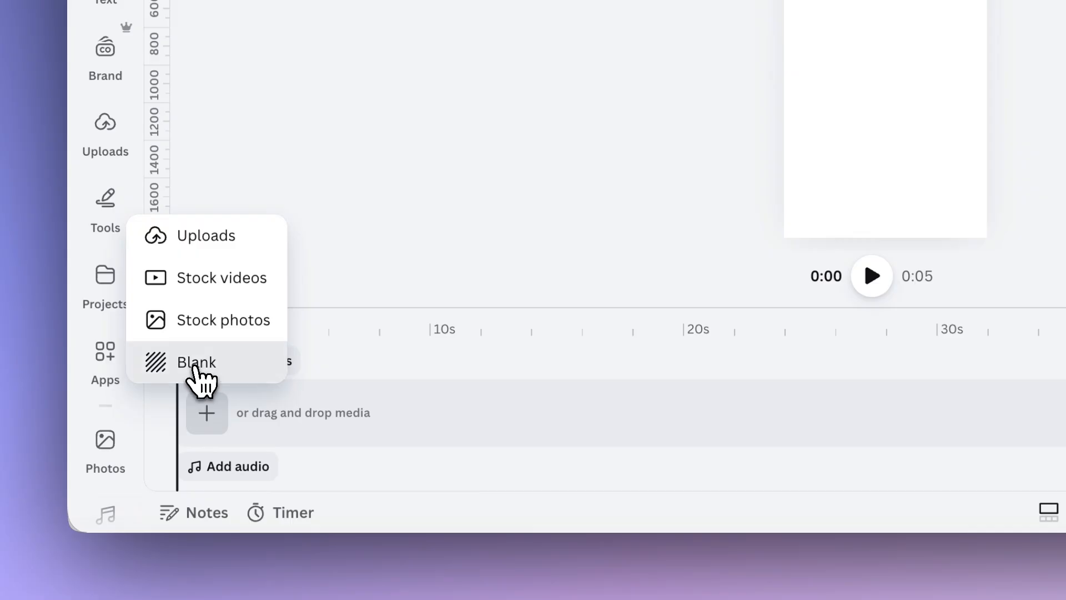
pyautogui.click(197, 368)
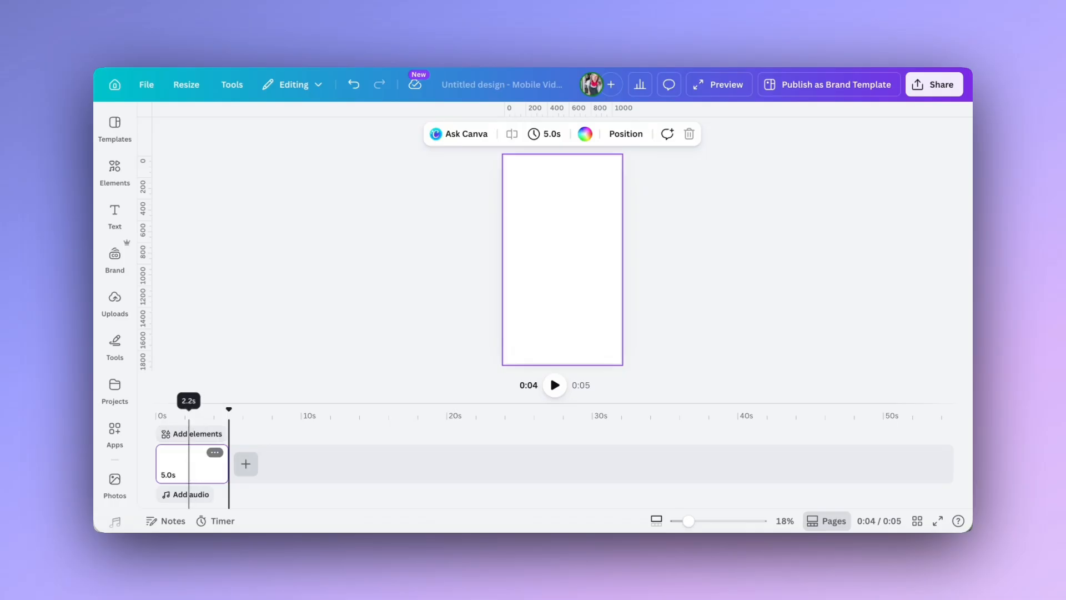
pyautogui.scroll(-3, 123, 287)
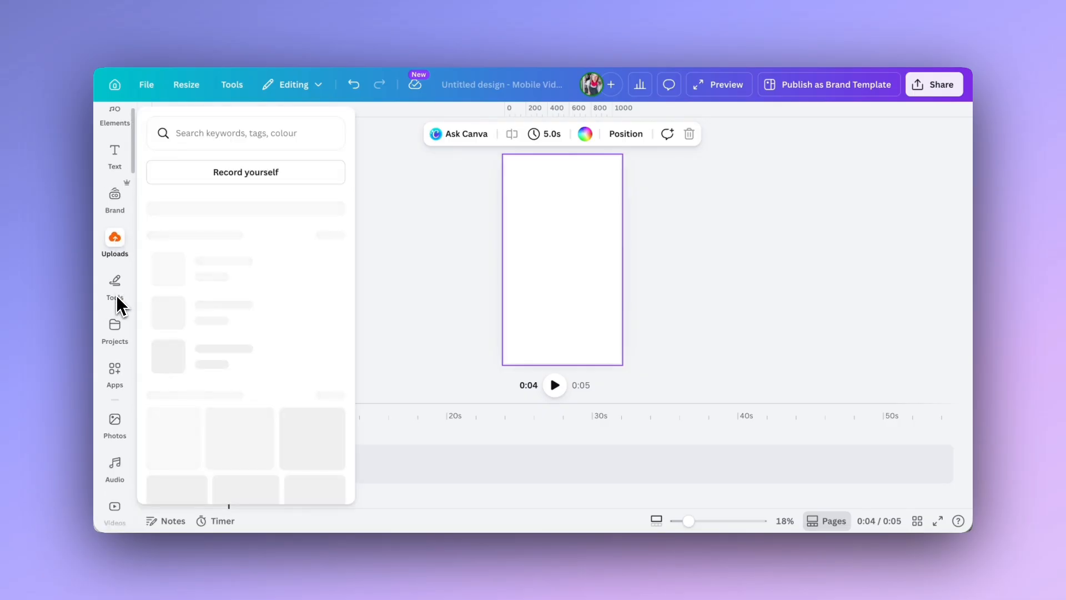
pyautogui.moveTo(117, 305)
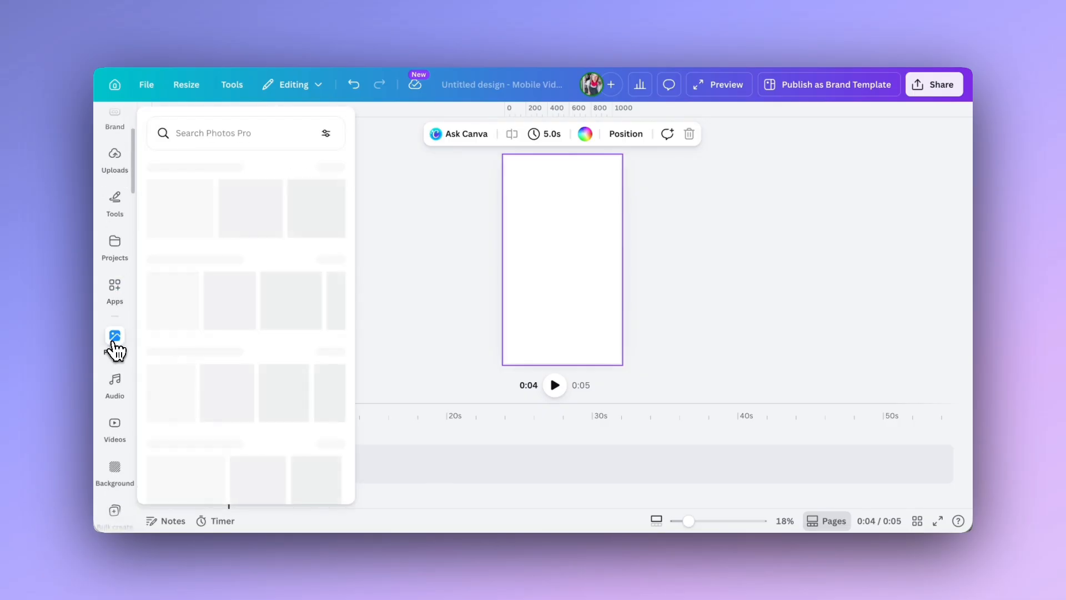
pyautogui.click(114, 348)
pyautogui.write('green smoothis')
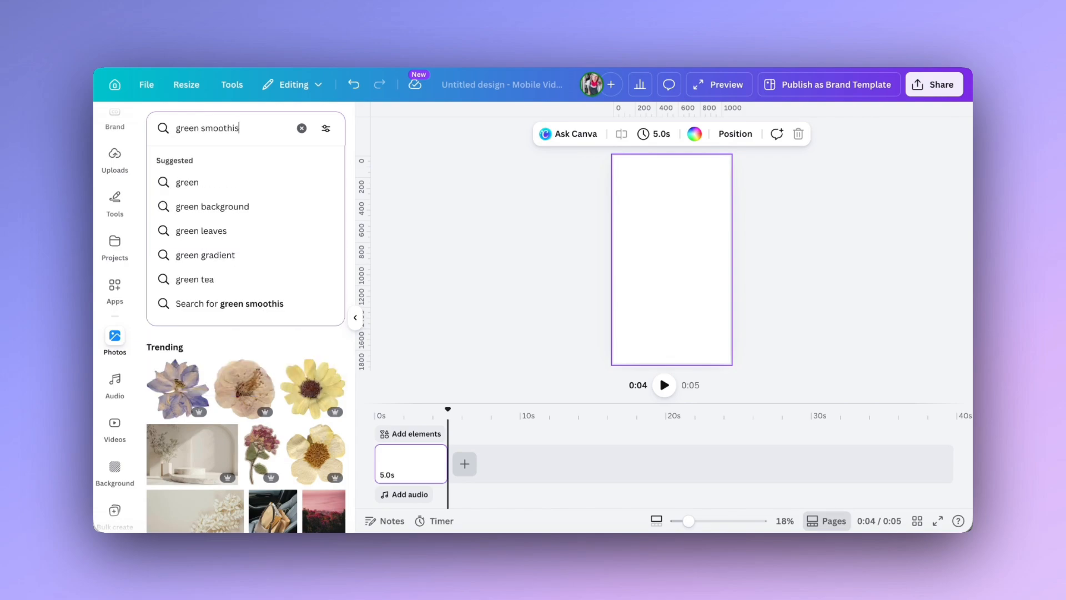
pyautogui.press('BackSpace')
pyautogui.write('es on a w')
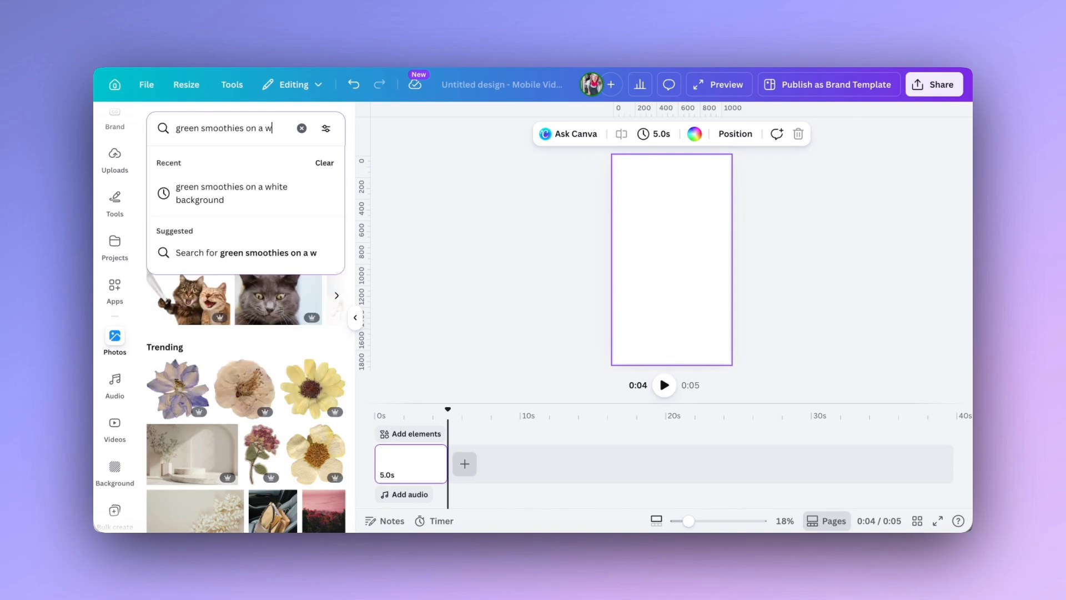
pyautogui.write('hite backgrou')
pyautogui.press('Return')
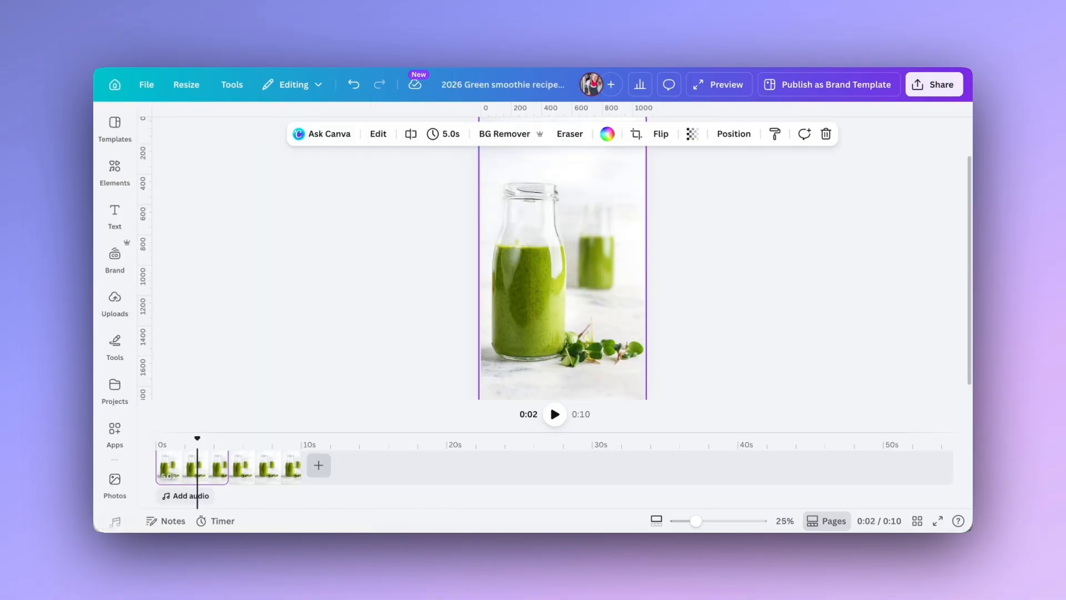
# - Add a "Green smoothie" title in the Blueberry font and place a duplicate above it reading "DELICIOUS" in Bobby Jones Soft
pyautogui.scroll(2, 522, 279)
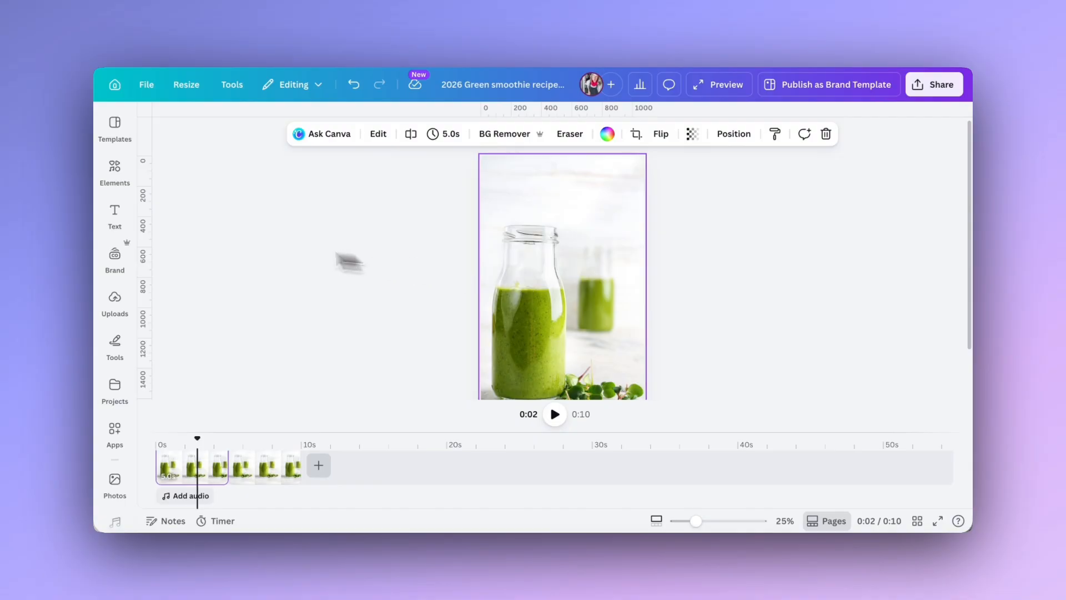
pyautogui.click(114, 214)
pyautogui.click(211, 173)
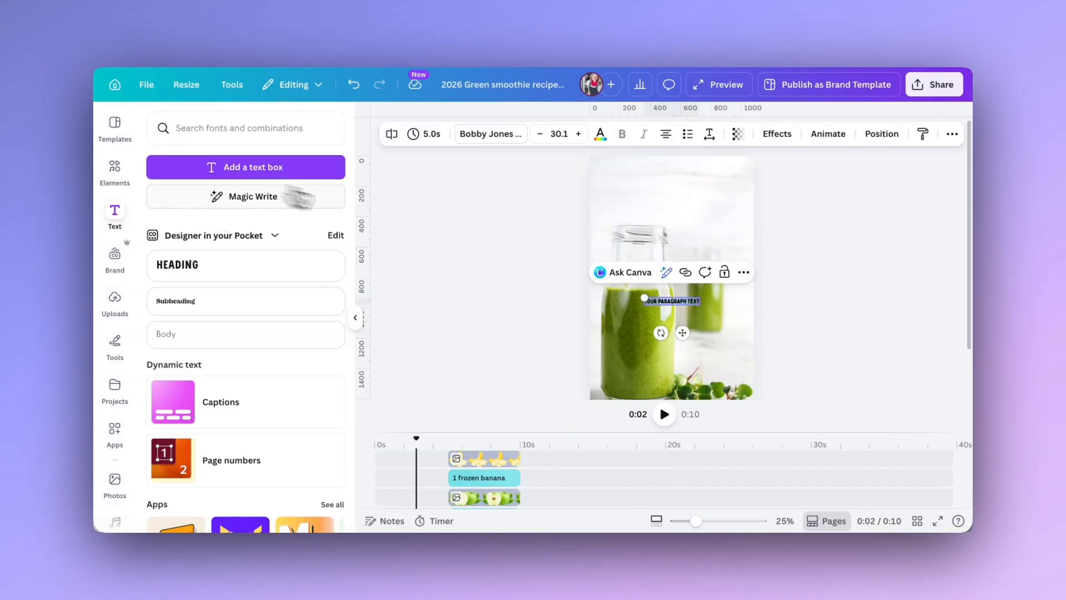
pyautogui.click(490, 140)
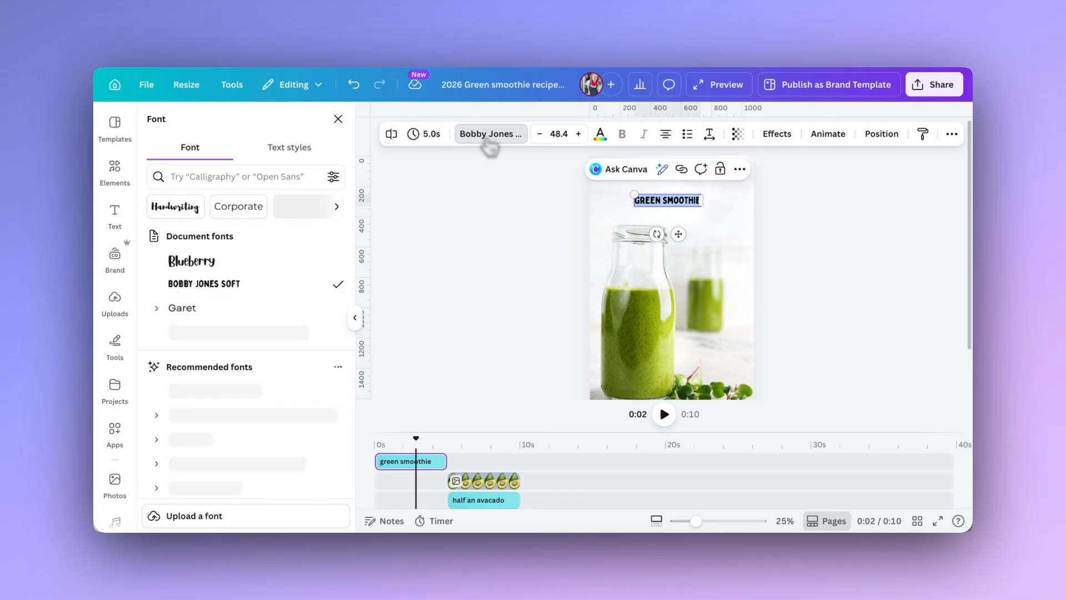
pyautogui.click(185, 264)
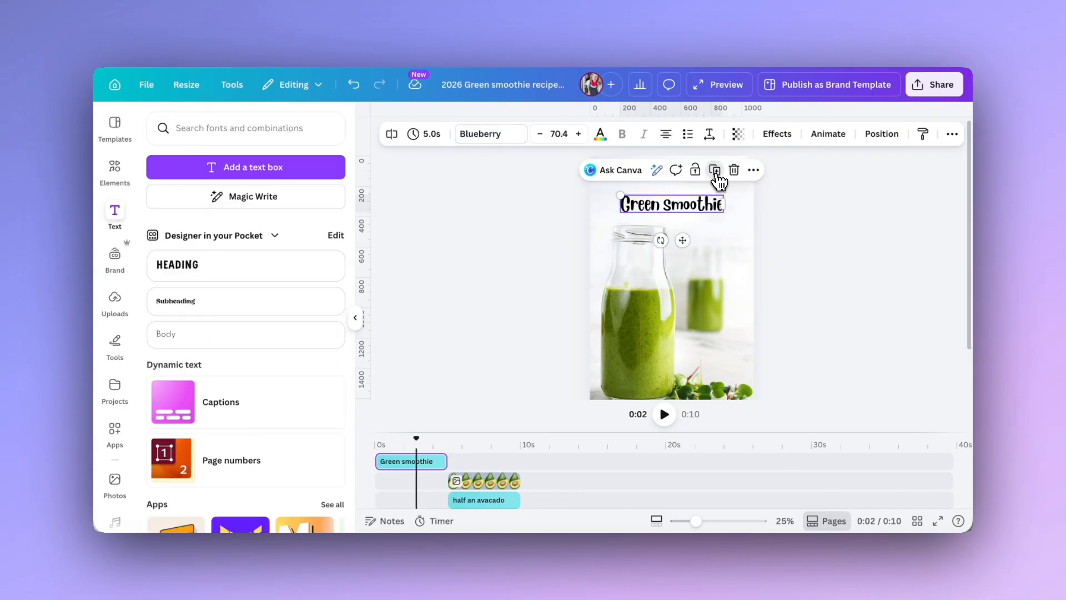
pyautogui.click(715, 173)
pyautogui.moveTo(689, 207); pyautogui.dragTo(677, 184)
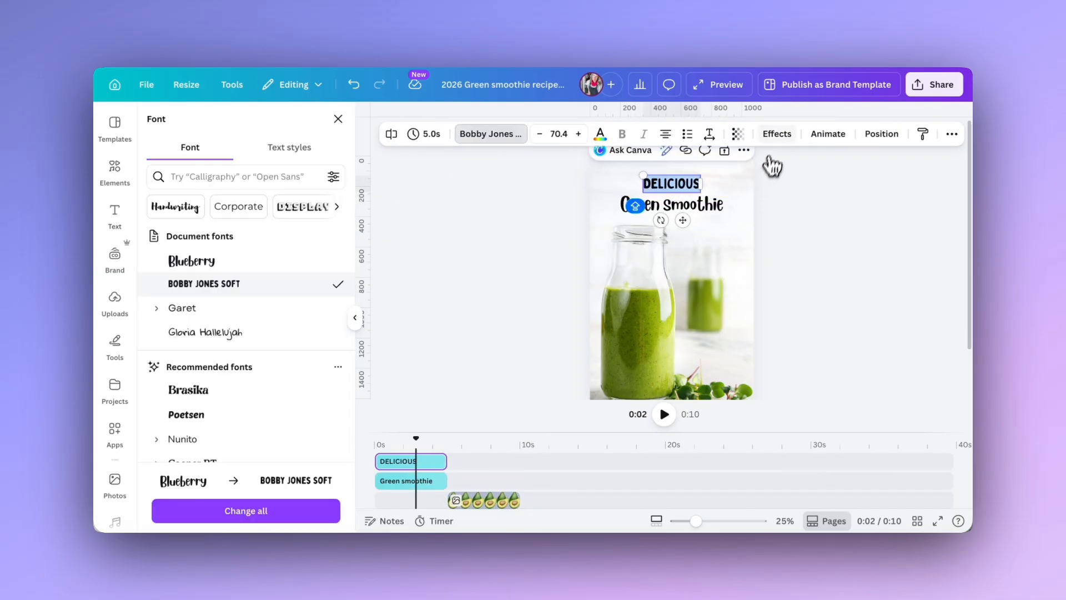
# - Give the "DELICIOUS" text a curved green Background effect and set its lettering to white
pyautogui.click(777, 136)
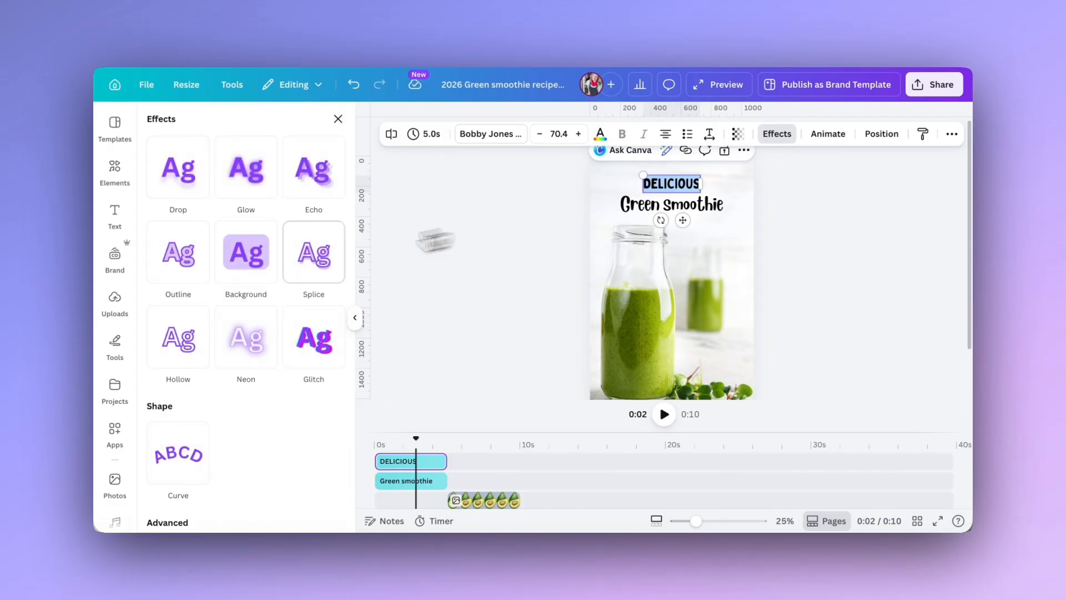
pyautogui.click(247, 255)
pyautogui.scroll(-1, 251, 345)
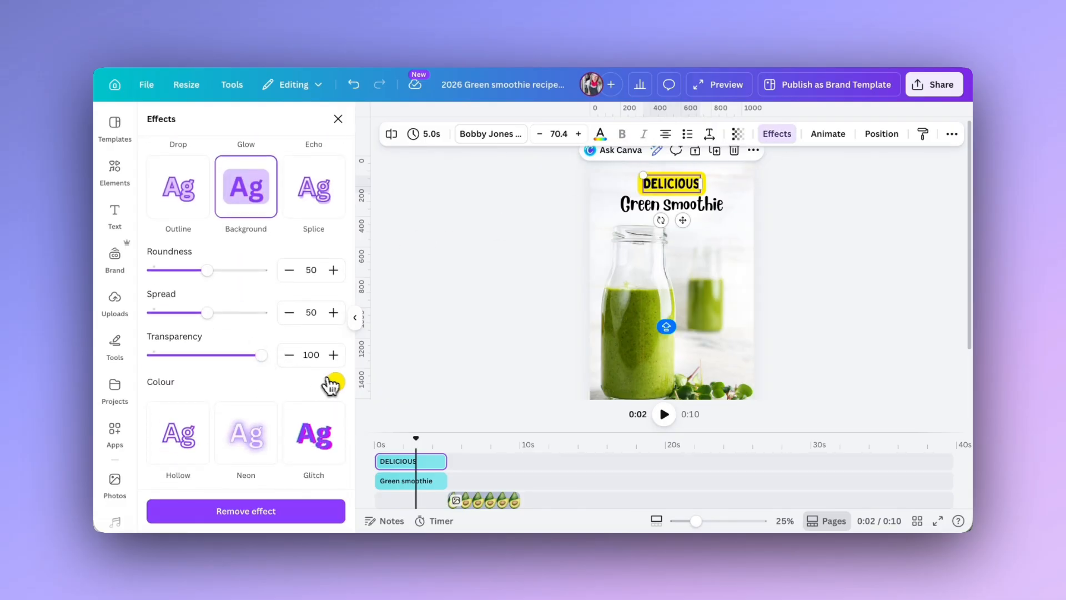
pyautogui.click(335, 382)
pyautogui.click(254, 229)
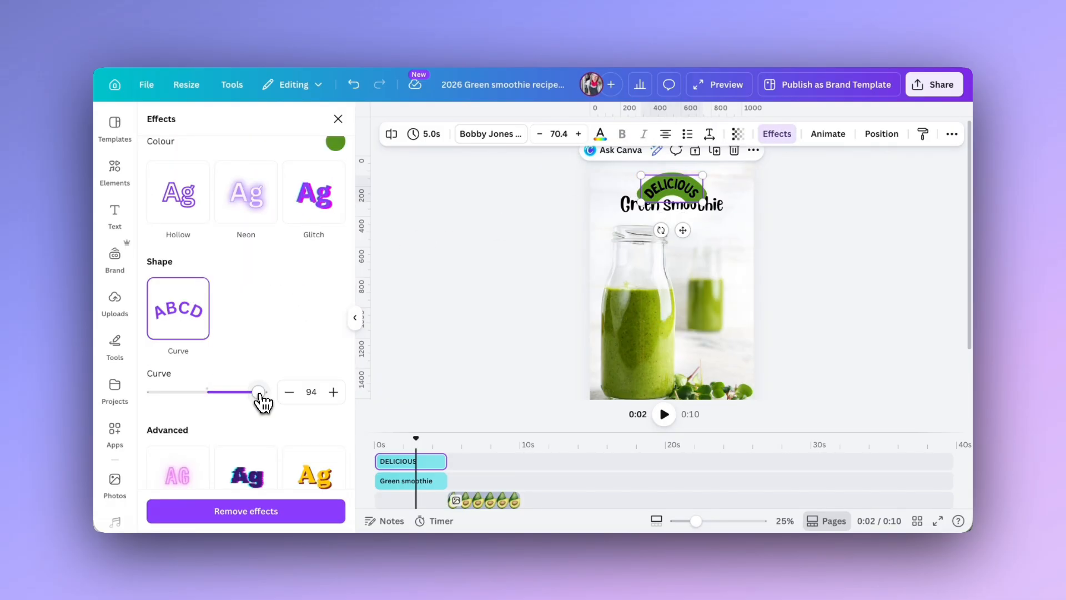
pyautogui.moveTo(257, 393); pyautogui.dragTo(252, 393)
pyautogui.click(600, 133)
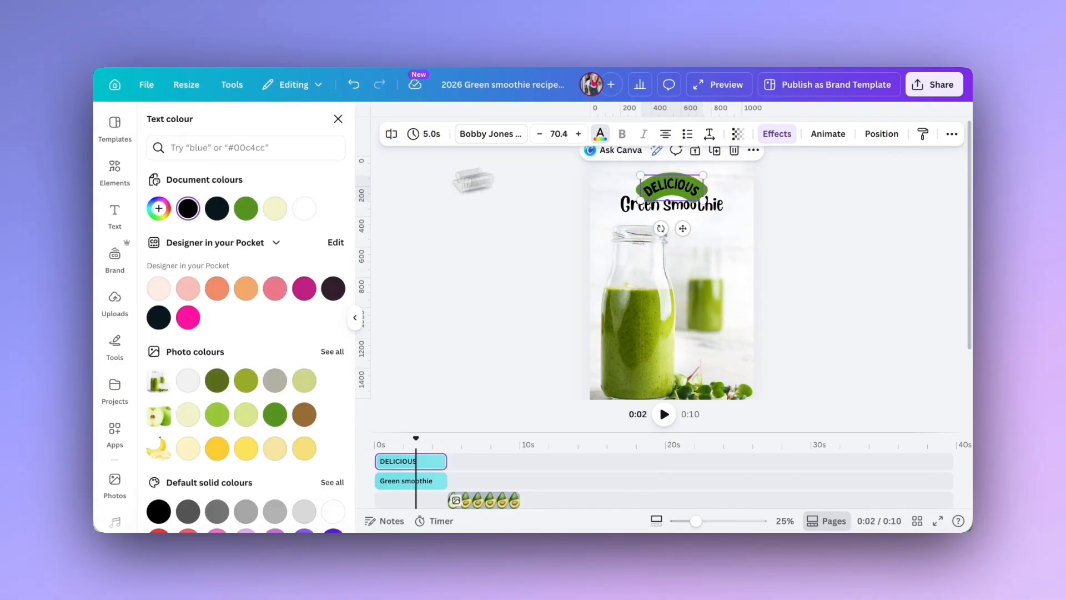
pyautogui.click(304, 208)
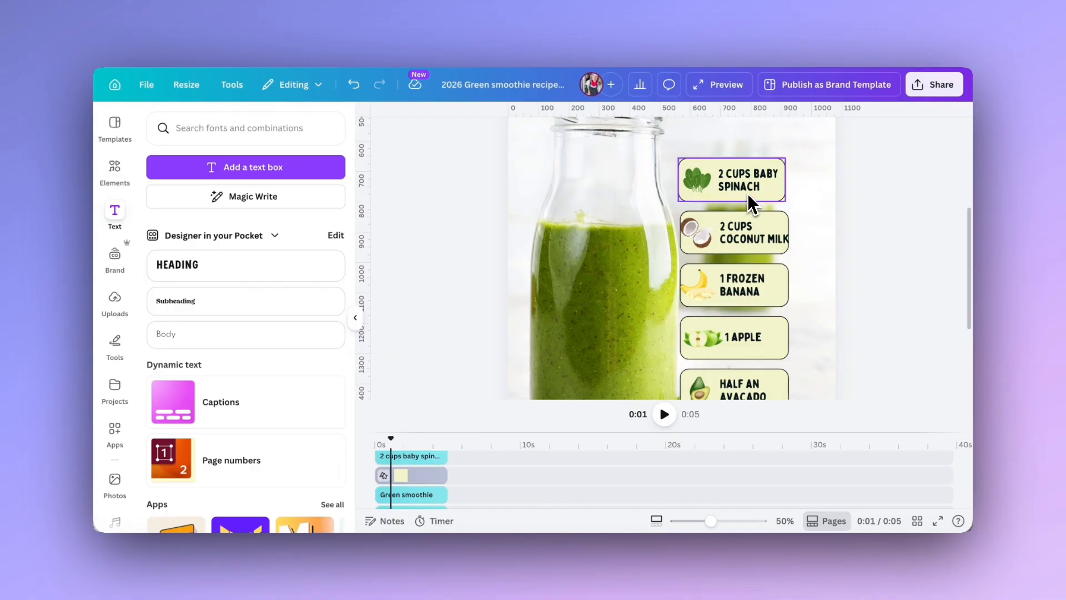
# - Examine the shapes, images and text that make up the ingredient labels beside the bottle
pyautogui.click(728, 179)
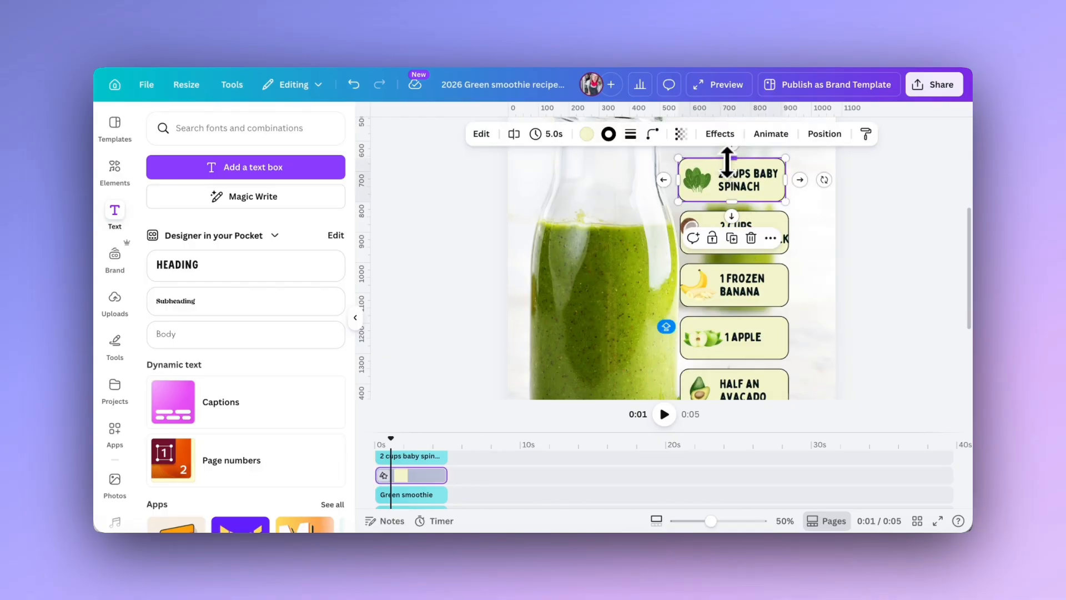
pyautogui.click(706, 180)
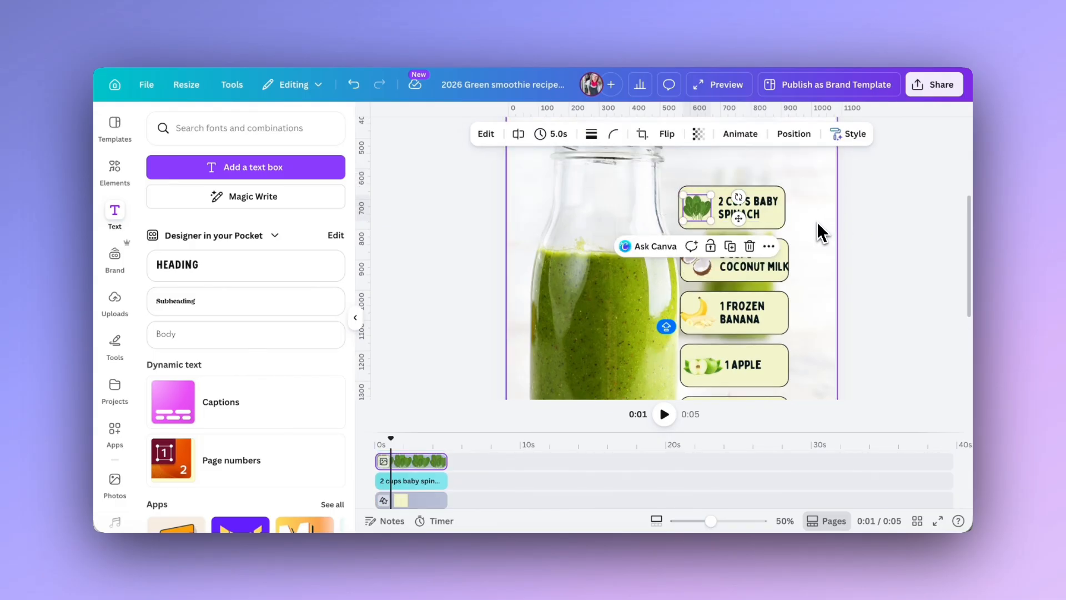
pyautogui.scroll(-2, 826, 224)
pyautogui.click(757, 218)
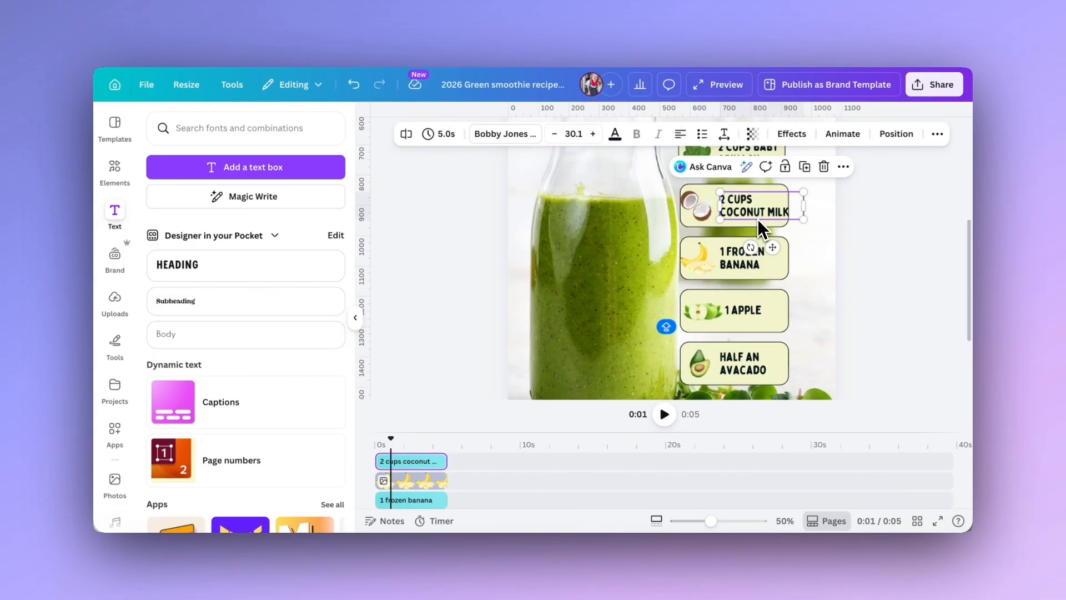
pyautogui.scroll(-3, 757, 291)
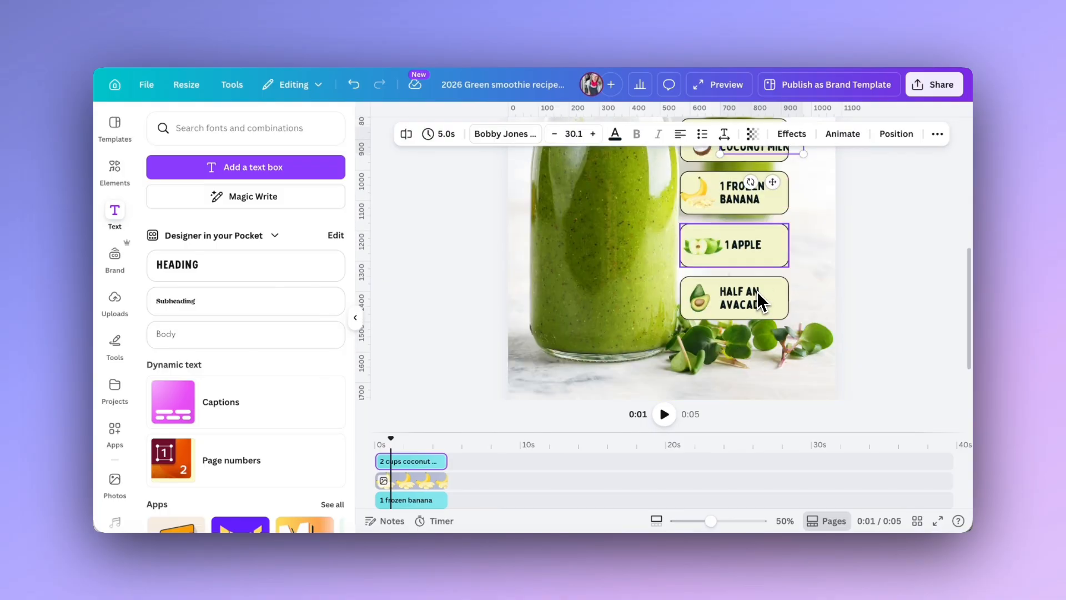
pyautogui.scroll(5, 757, 291)
pyautogui.scroll(-3, 757, 291)
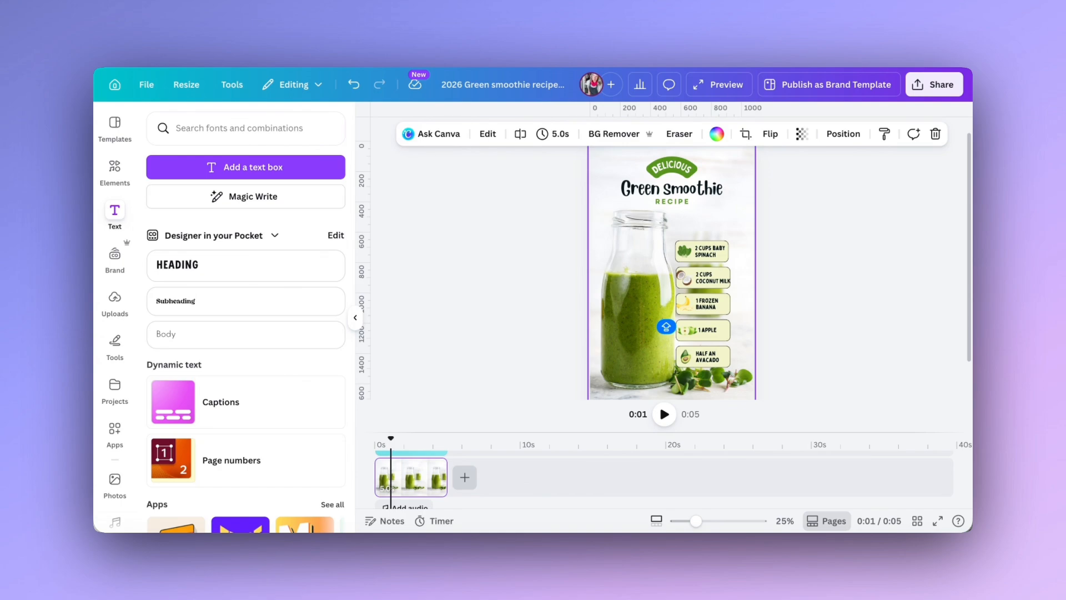
# - Detach the smoothie photo from the background, duplicate it, and set one of the two copies as the background
pyautogui.rightClick(614, 266)
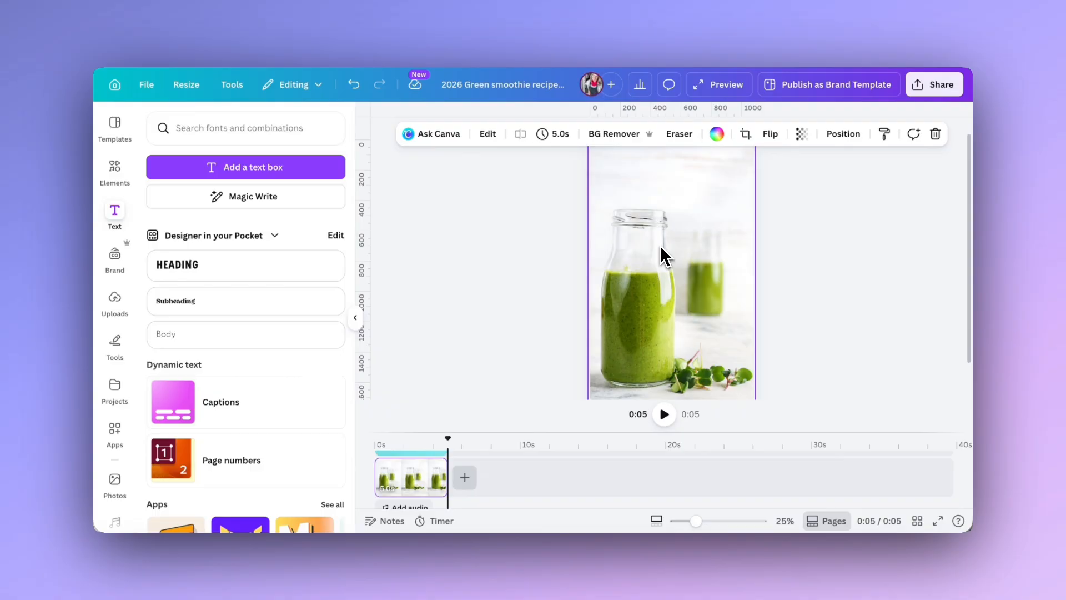
pyautogui.rightClick(664, 256)
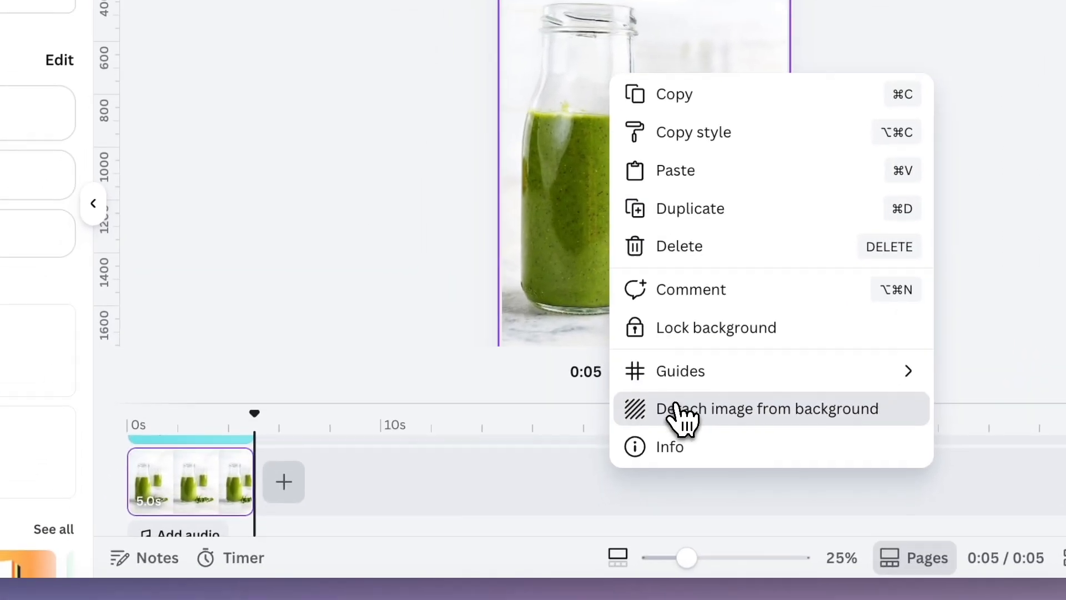
pyautogui.click(668, 414)
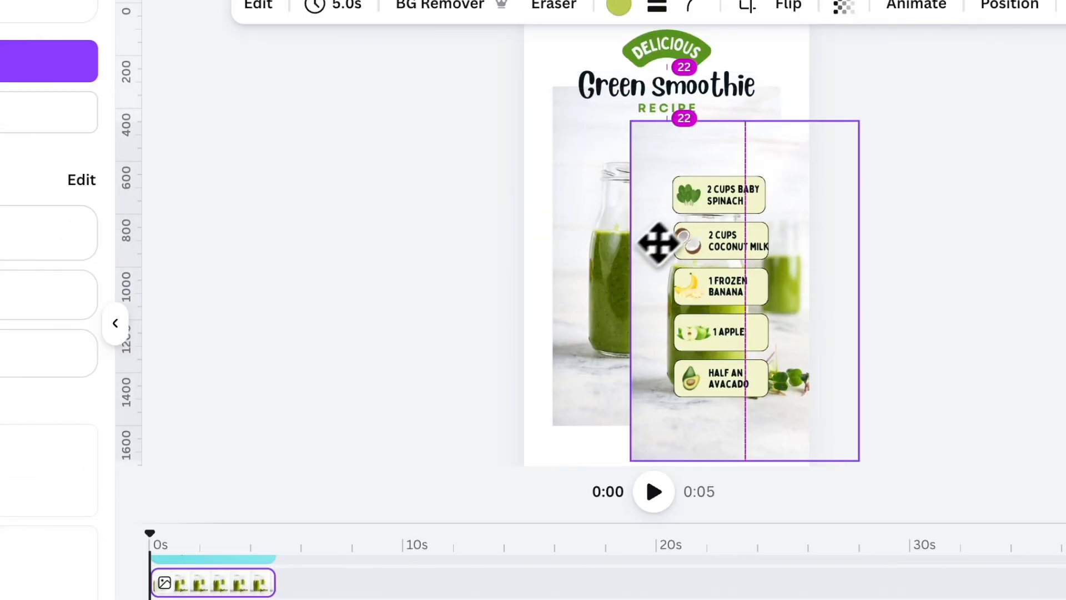
pyautogui.moveTo(659, 243); pyautogui.dragTo(595, 241)
pyautogui.rightClick(592, 245)
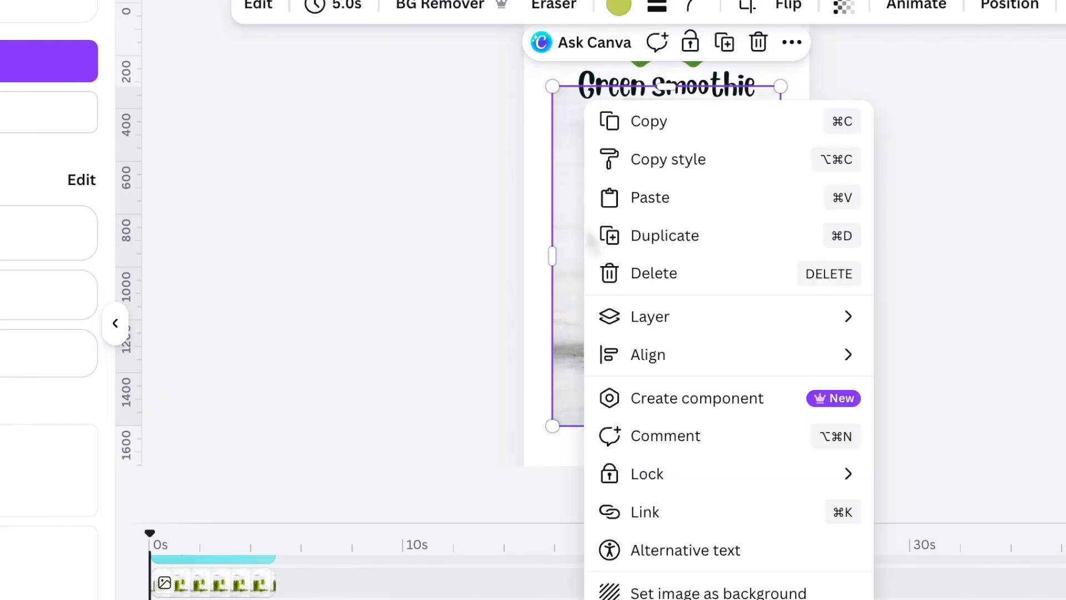
pyautogui.click(688, 594)
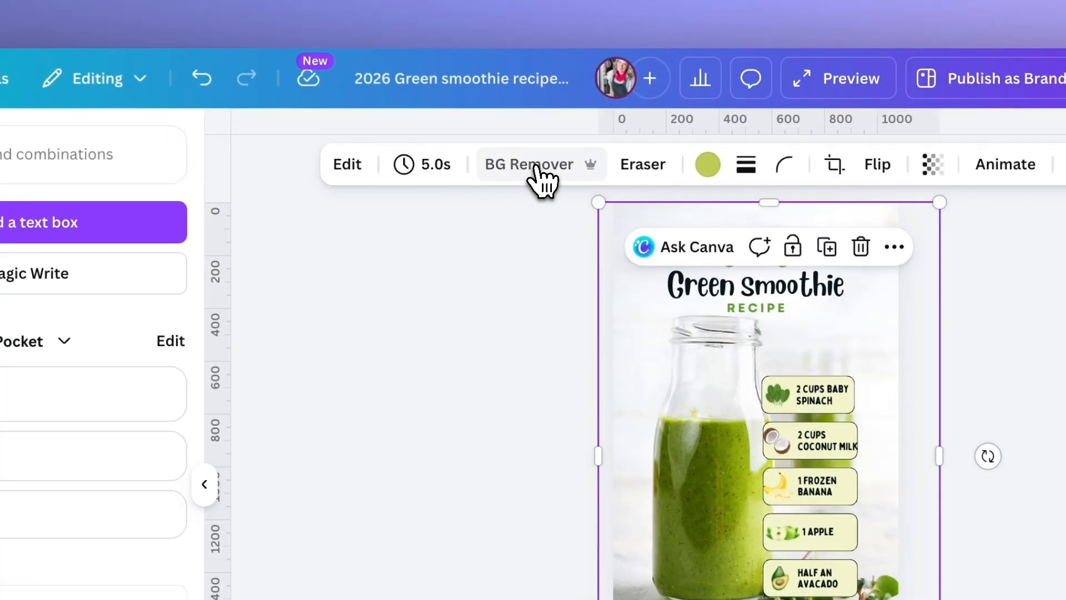
# - Remove the background from the front copy of the smoothie photo and align the cut-out over the bottle behind it
pyautogui.click(520, 135)
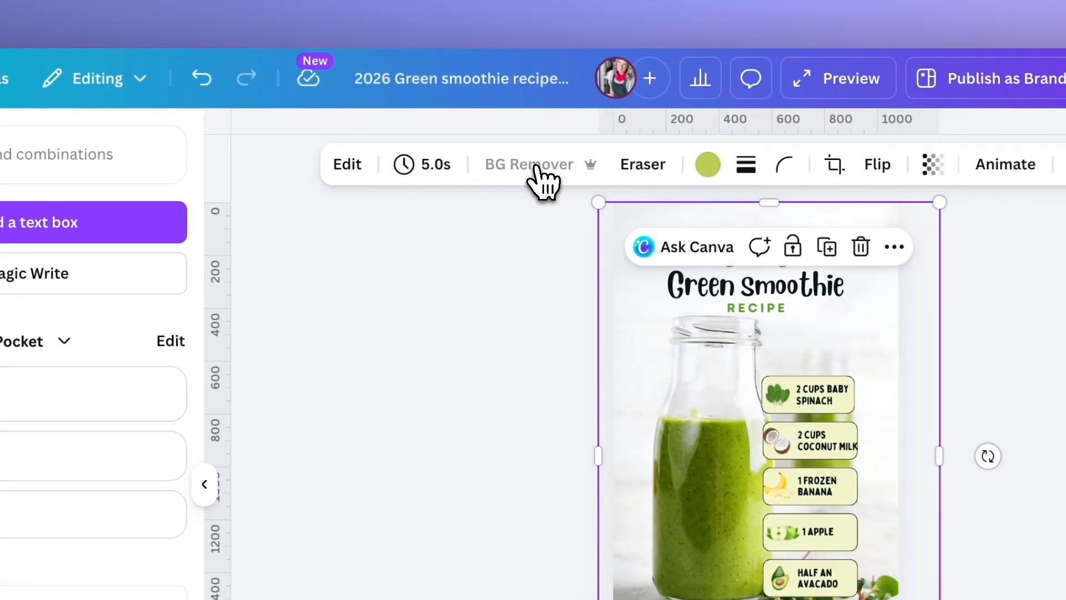
pyautogui.moveTo(687, 422); pyautogui.dragTo(689, 460)
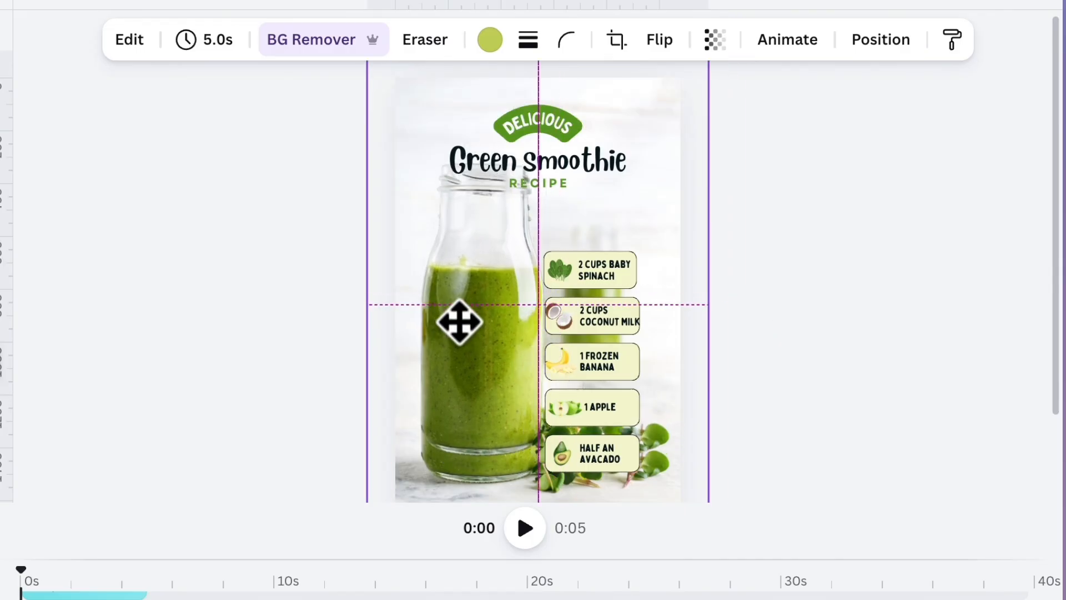
pyautogui.moveTo(470, 335); pyautogui.dragTo(457, 344)
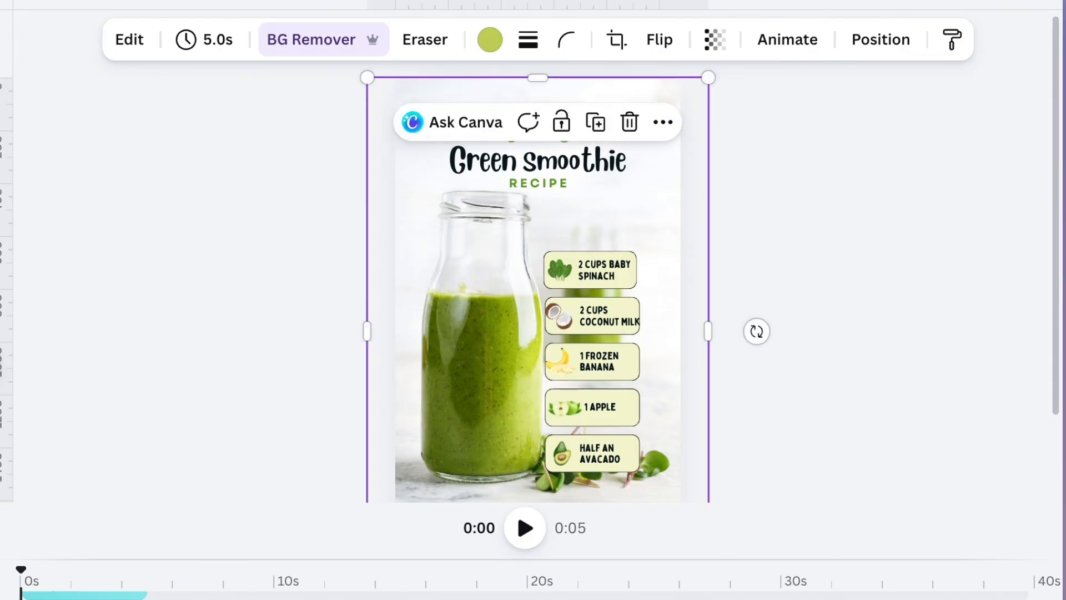
# - Move all five ingredient labels together onto the front of the large smoothie bottle
pyautogui.moveTo(738, 158); pyautogui.dragTo(553, 432)
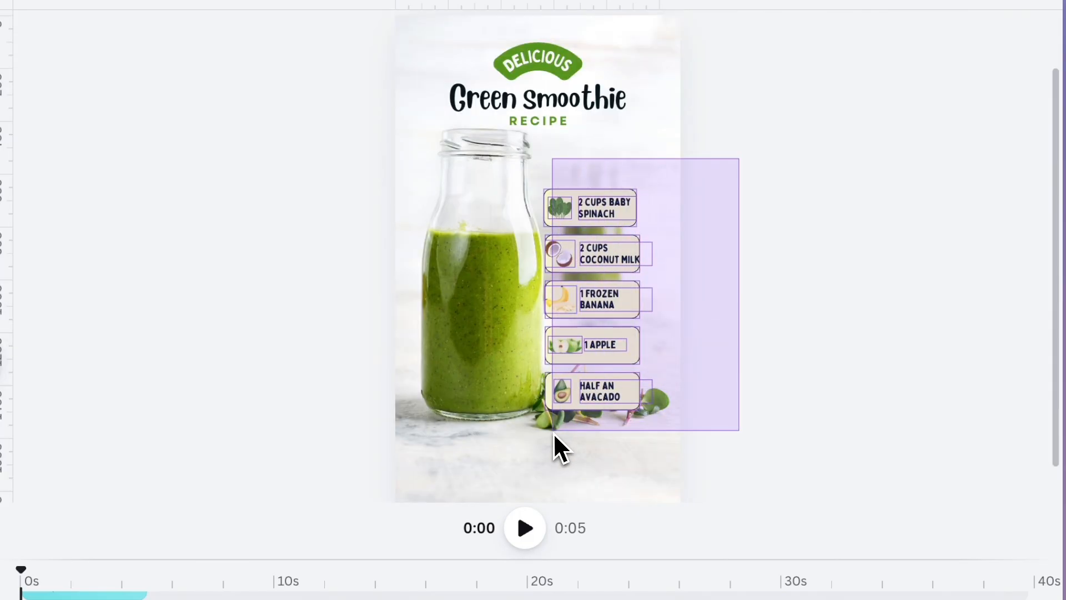
pyautogui.moveTo(607, 205); pyautogui.dragTo(494, 212)
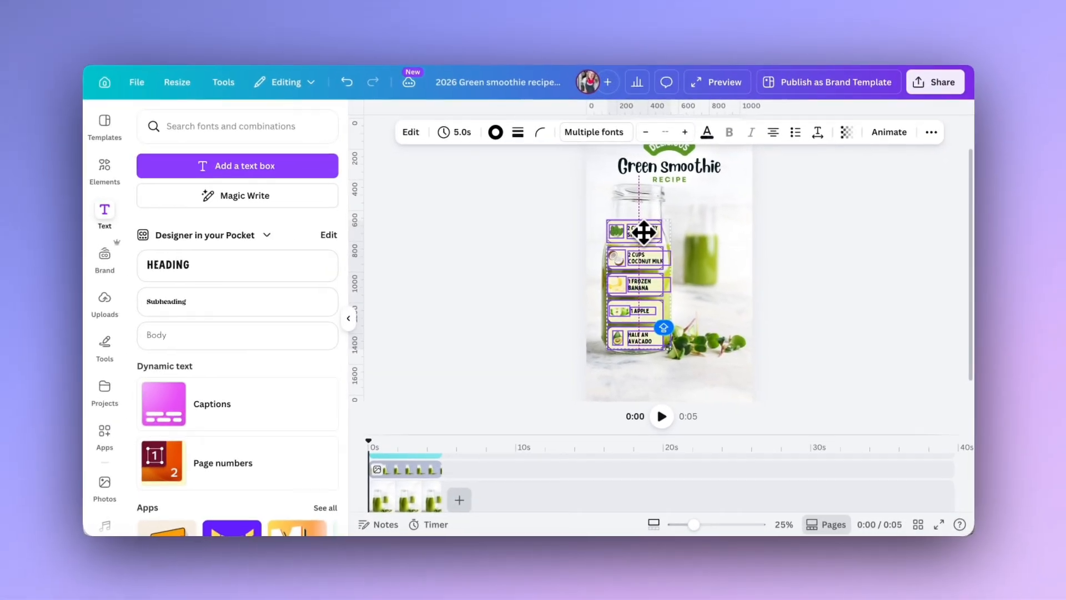
pyautogui.moveTo(644, 233); pyautogui.dragTo(648, 234)
pyautogui.click(723, 257)
pyautogui.scroll(2, 755, 212)
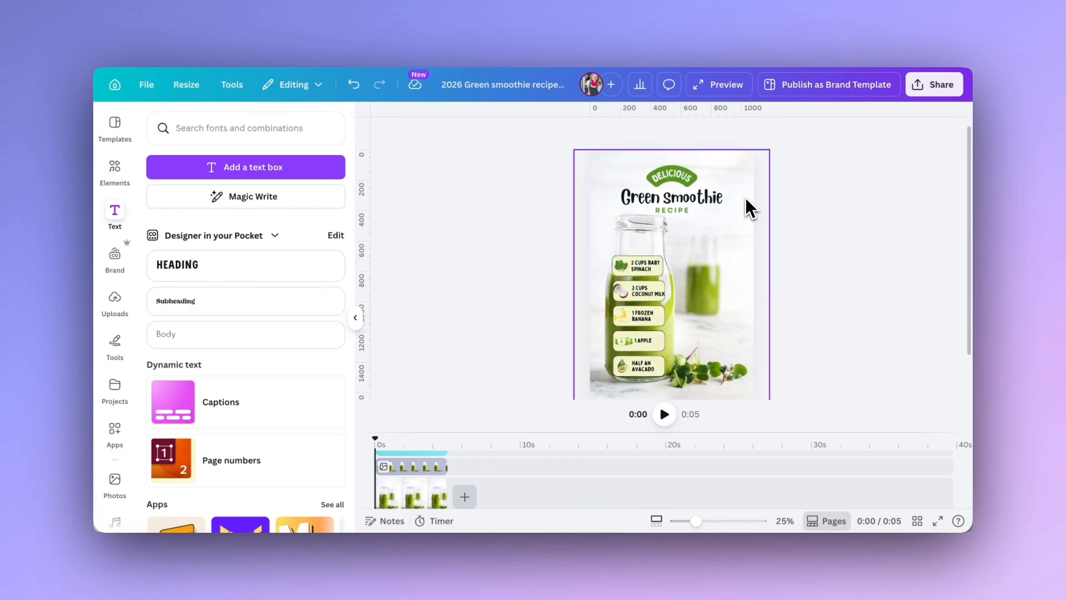
# - Move the bottle cut-out above the ingredient labels in the layer order so that it covers them
pyautogui.click(704, 279)
pyautogui.click(868, 134)
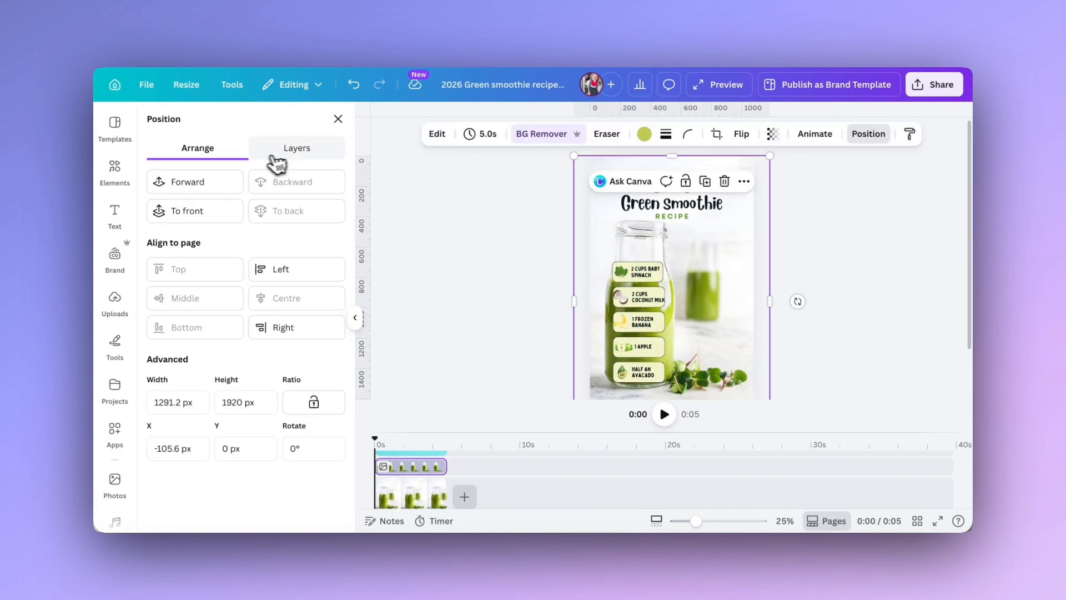
pyautogui.click(292, 146)
pyautogui.moveTo(278, 468); pyautogui.dragTo(284, 218)
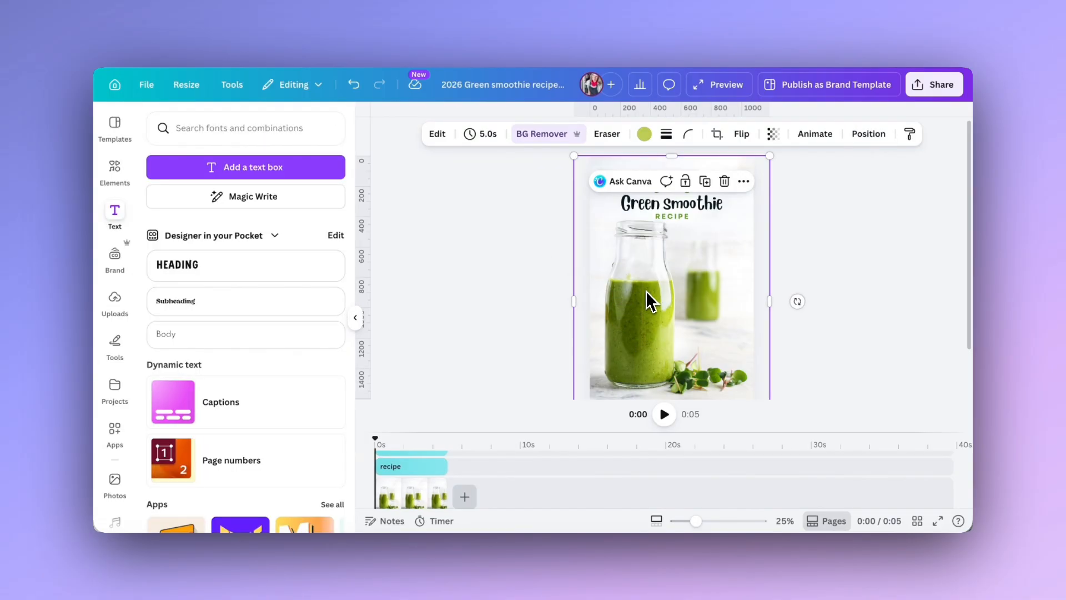
# - Shrink the five selected ingredient labels slightly so that they are fully hidden behind the large smoothie bottle
pyautogui.scroll(3, 644, 287)
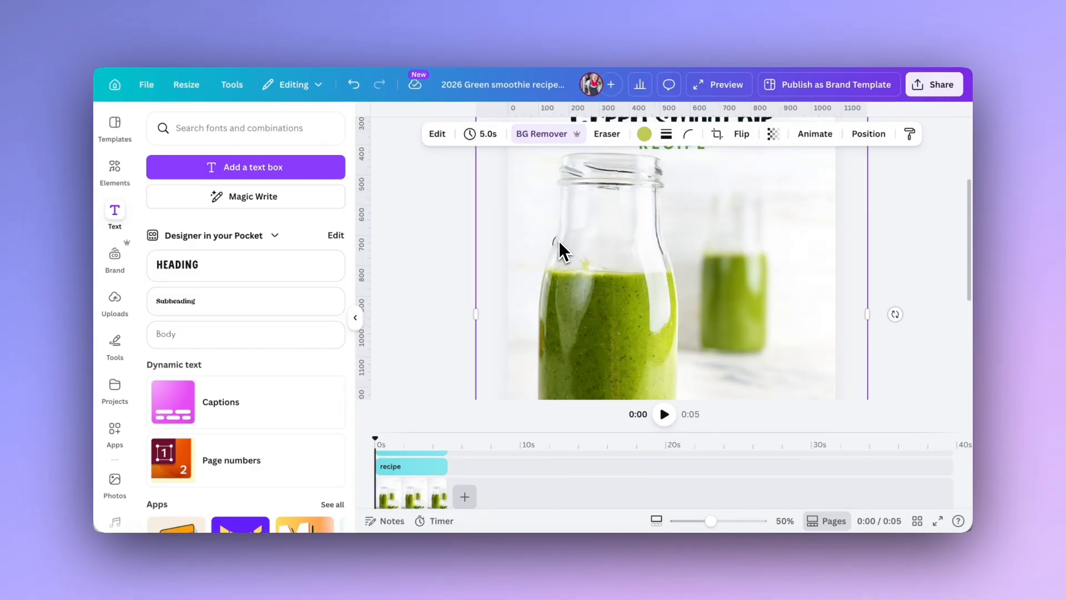
pyautogui.press('super+plus')
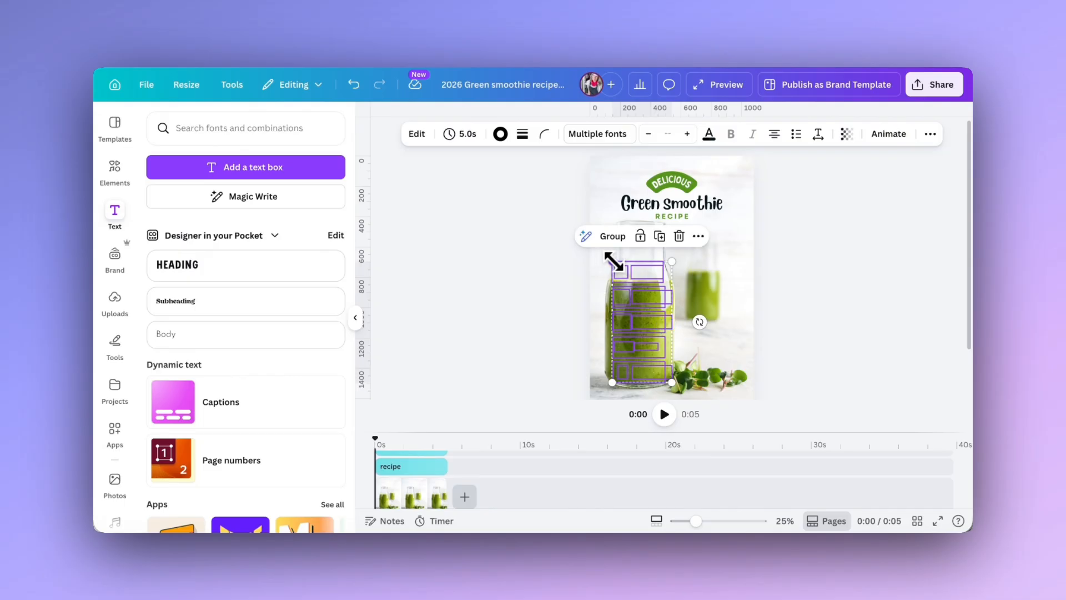
pyautogui.moveTo(613, 261); pyautogui.dragTo(615, 265)
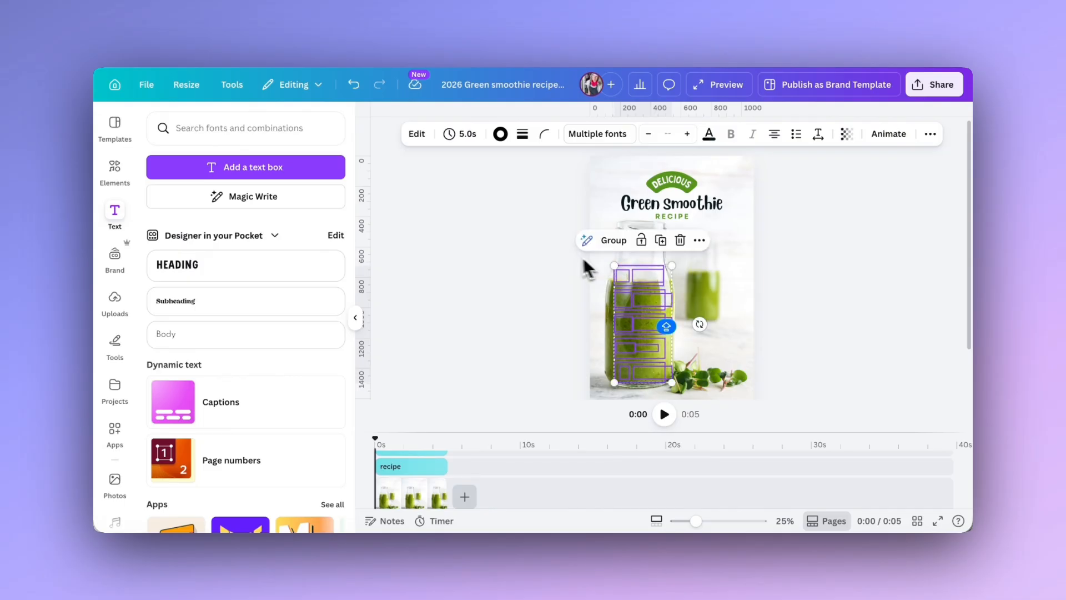
pyautogui.click(552, 267)
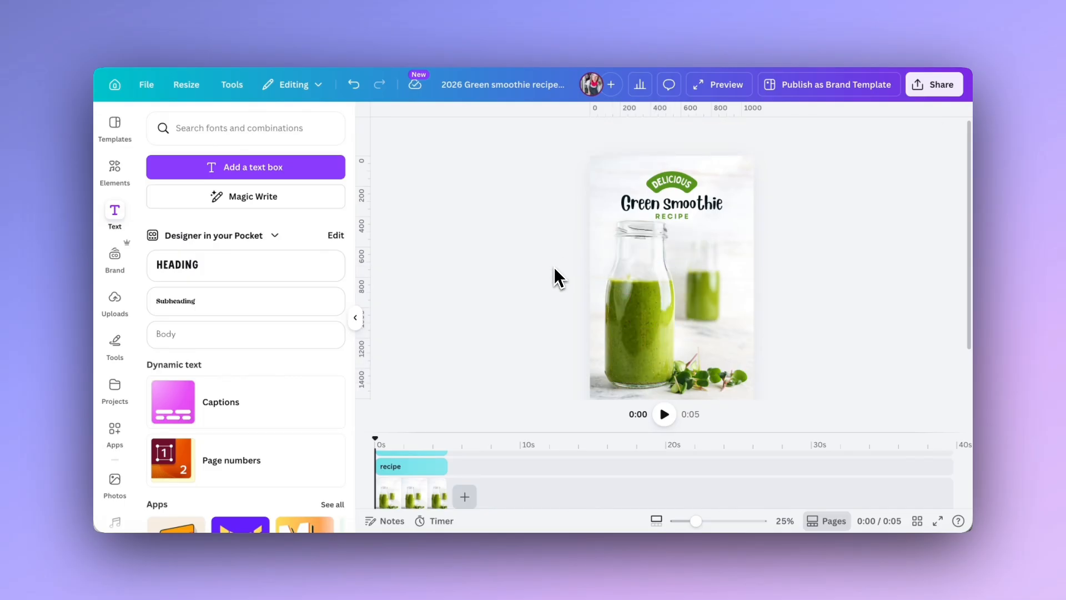
# - Enlarge the timeline to check its layers, group all elements on the page into one, and shrink the timeline again
pyautogui.moveTo(485, 432); pyautogui.dragTo(481, 172)
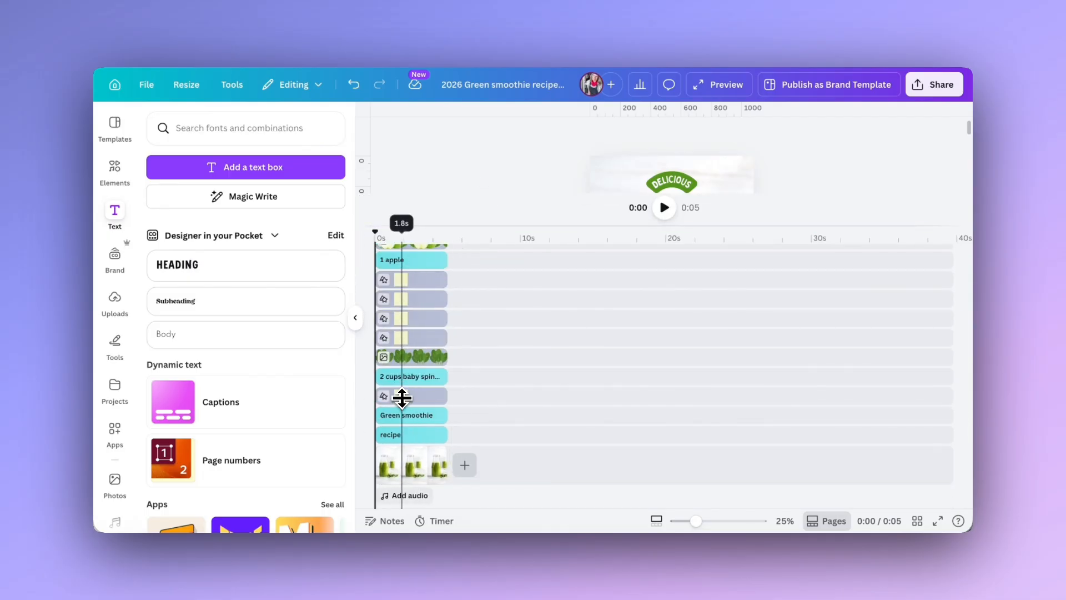
pyautogui.scroll(3, 402, 403)
pyautogui.scroll(-3, 403, 403)
pyautogui.click(414, 468)
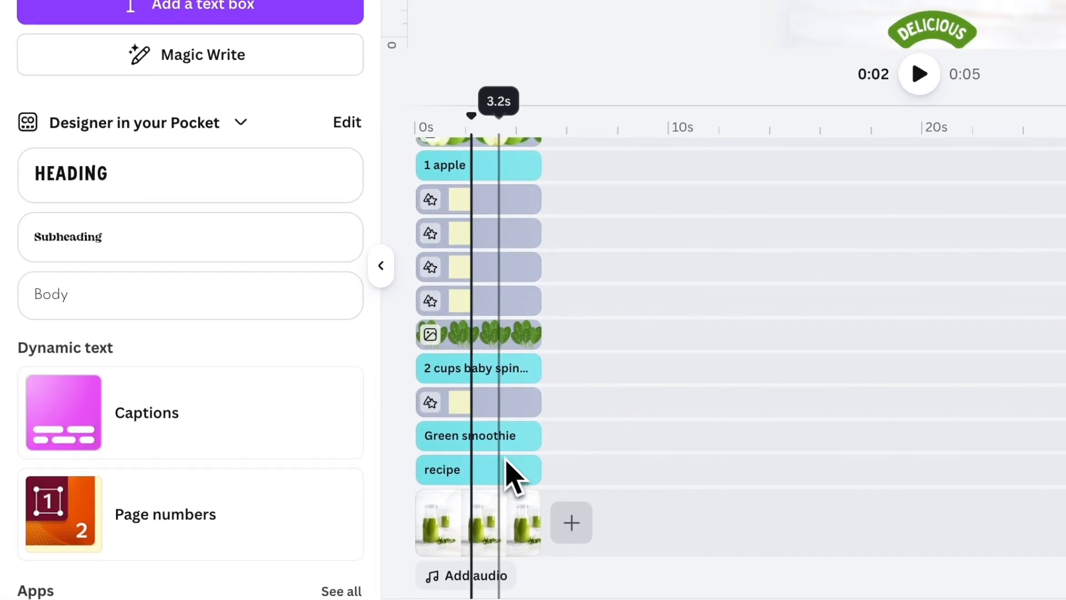
pyautogui.click(423, 434)
pyautogui.scroll(5, 504, 378)
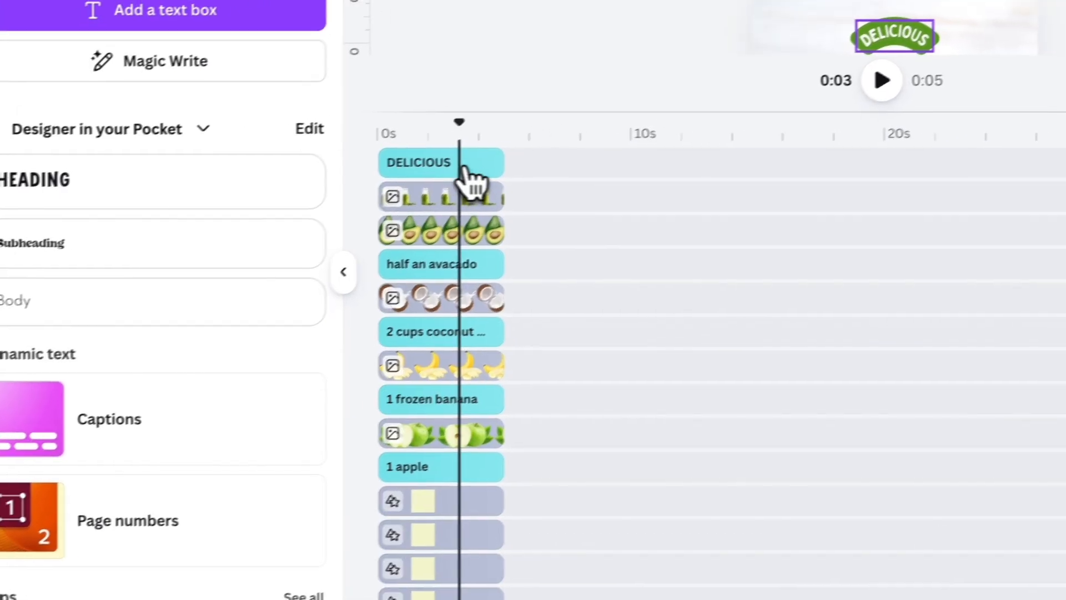
pyautogui.press('super+a')
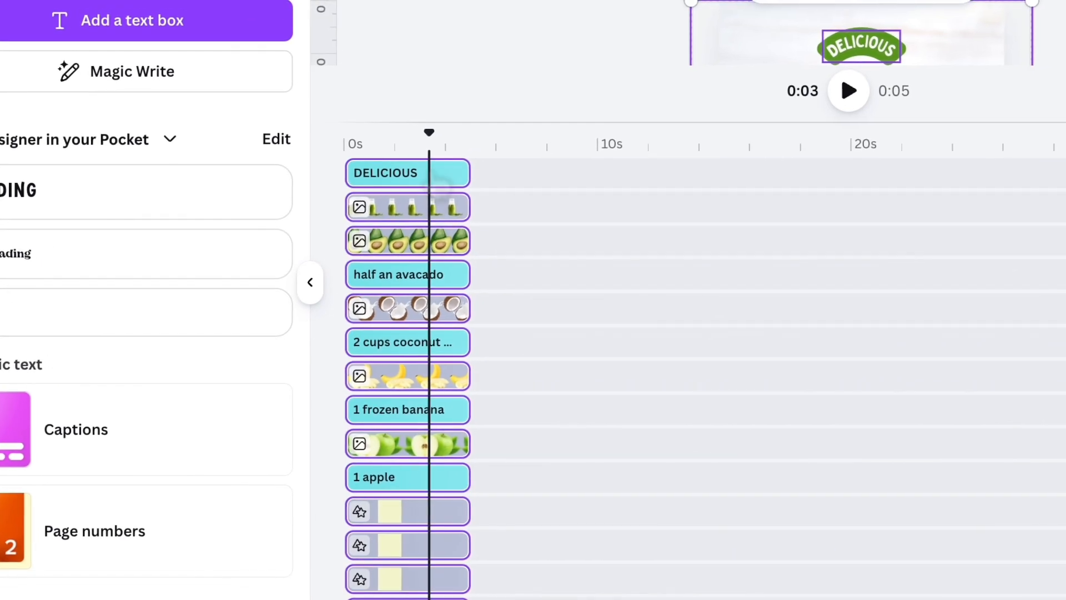
pyautogui.rightClick(466, 167)
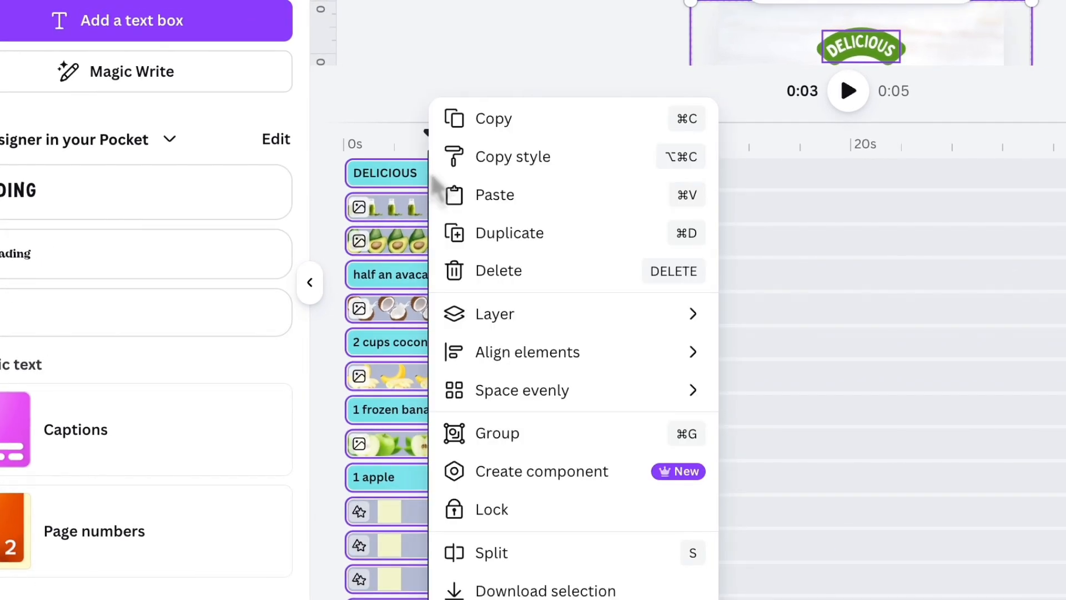
pyautogui.click(603, 438)
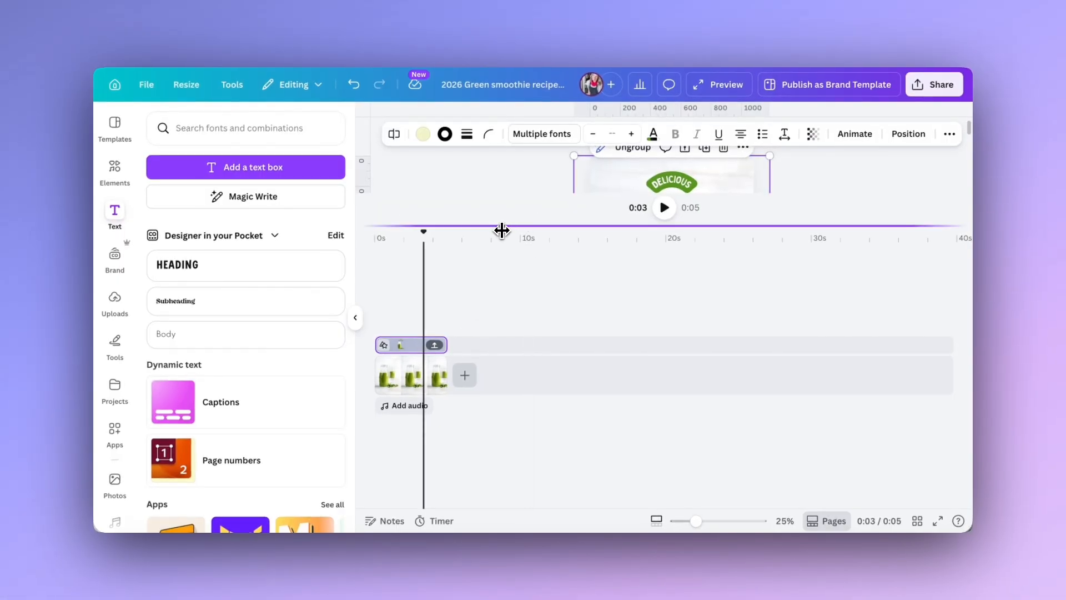
pyautogui.moveTo(502, 229); pyautogui.dragTo(503, 404)
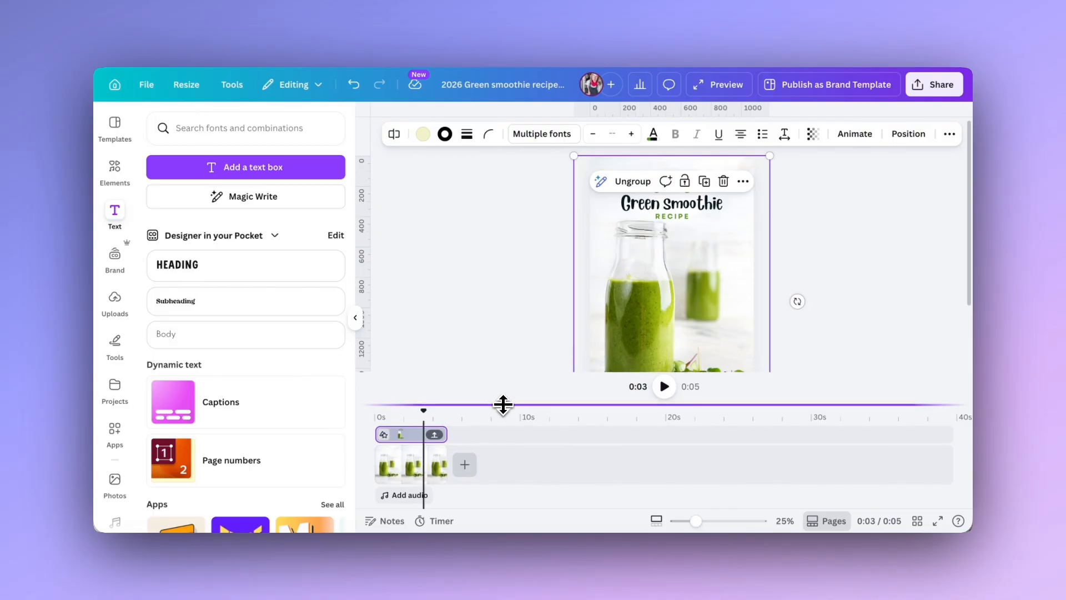
# - Duplicate the 5-second smoothie background clip in the timeline
pyautogui.click(400, 455)
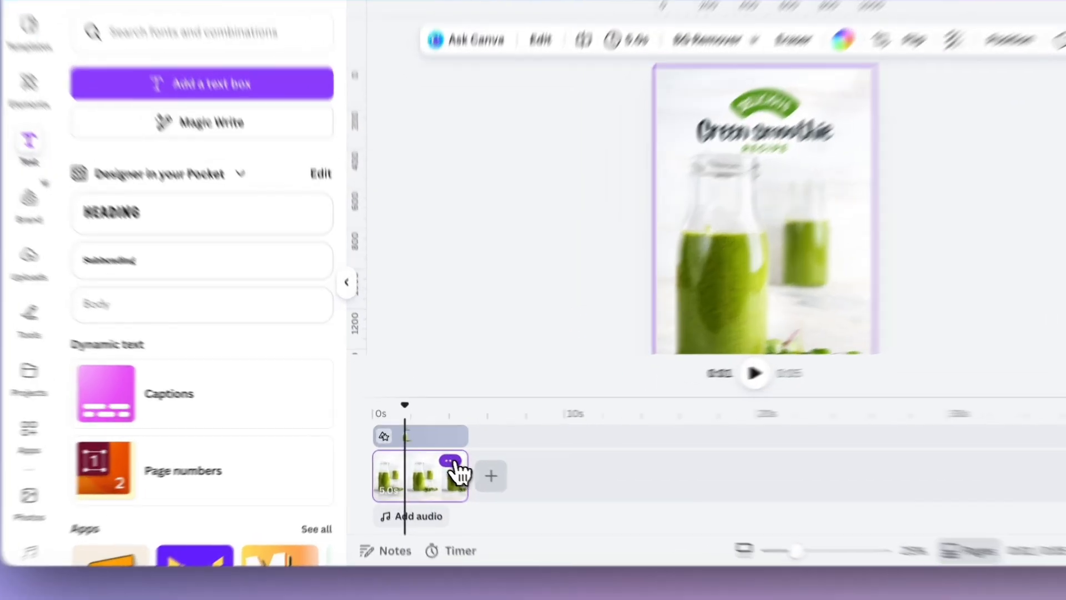
pyautogui.click(434, 452)
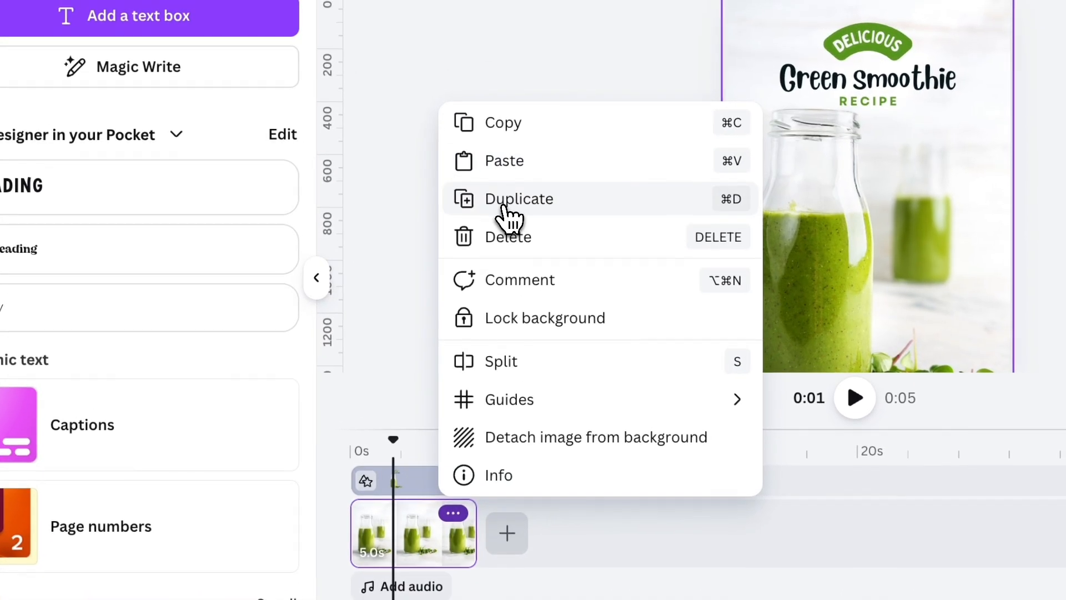
pyautogui.click(517, 168)
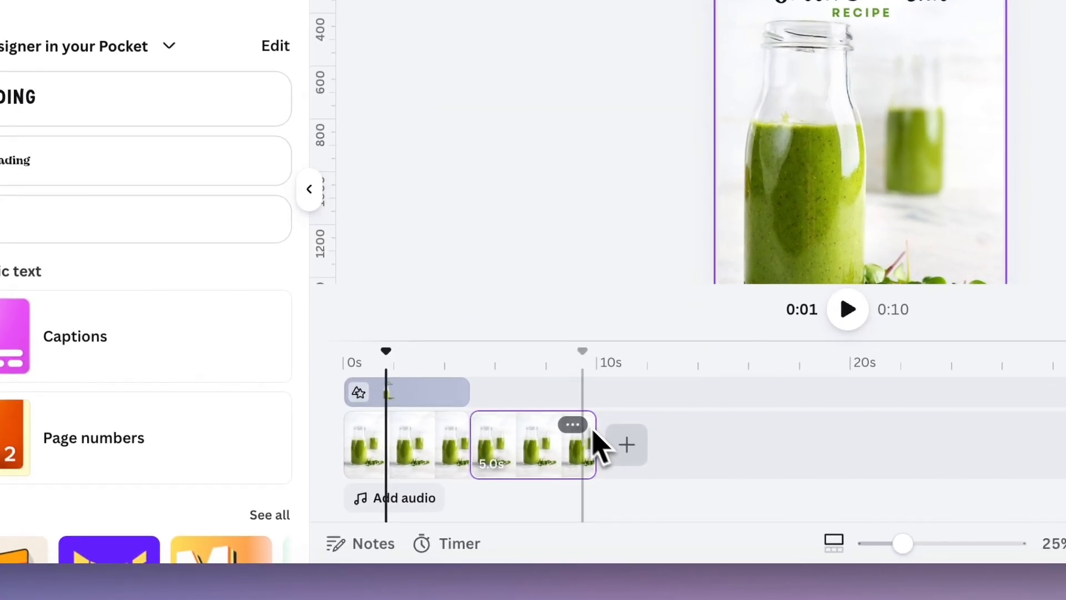
# - Duplicate the grouped elements and align the copy in the timeline with the second background clip
pyautogui.click(416, 393)
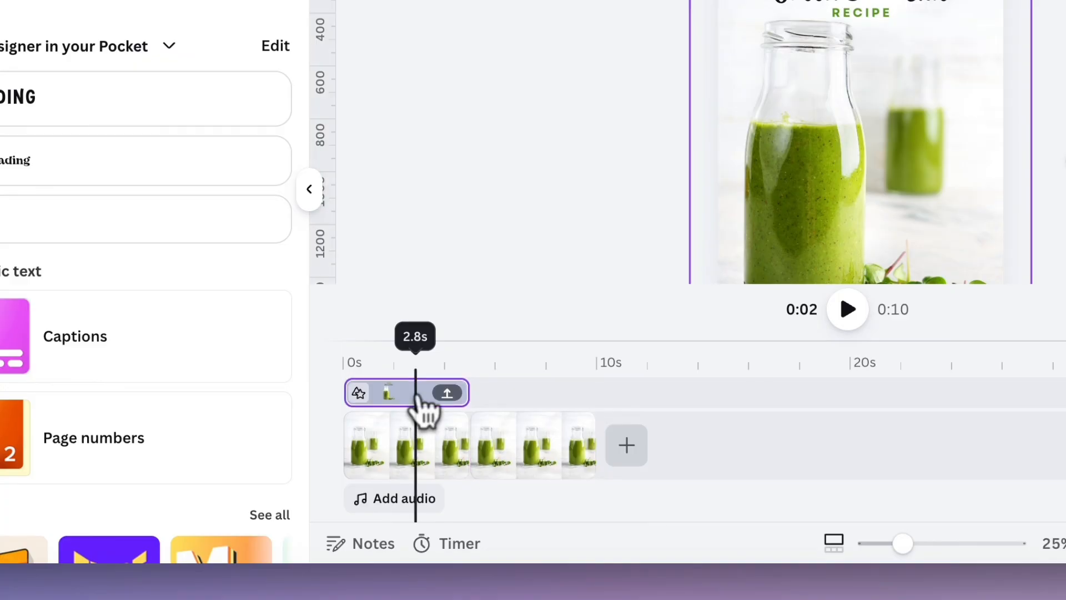
pyautogui.rightClick(415, 397)
pyautogui.click(503, 10)
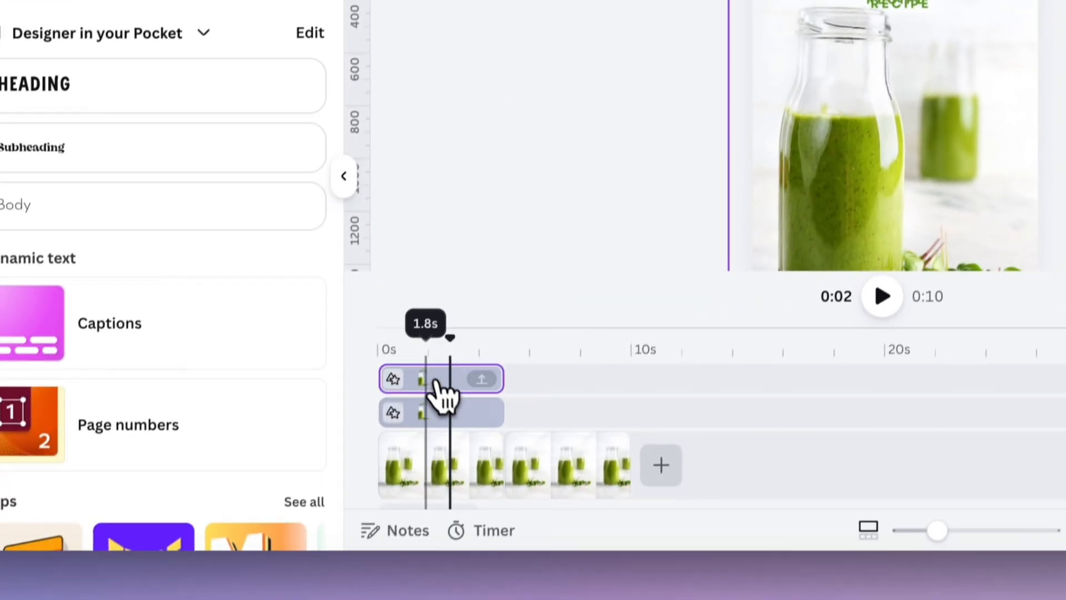
pyautogui.moveTo(414, 527); pyautogui.dragTo(537, 549)
pyautogui.moveTo(563, 391); pyautogui.dragTo(561, 392)
pyautogui.moveTo(469, 337)
pyautogui.mouseDown()
pyautogui.moveTo(450, 333)
pyautogui.moveTo(544, 333)
pyautogui.moveTo(477, 333)
pyautogui.mouseUp()
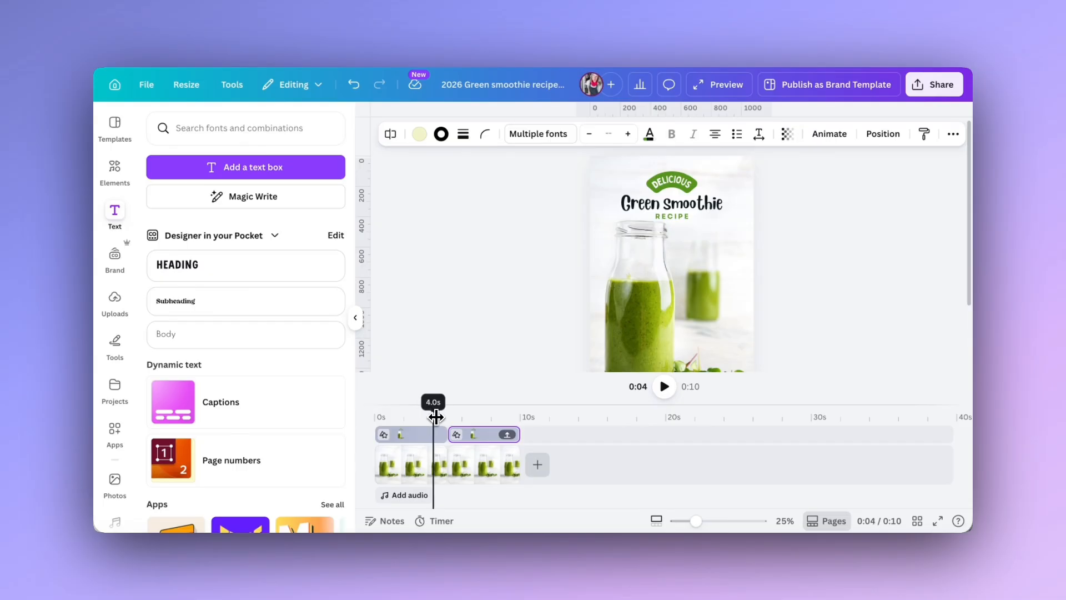
# - Trim the first group's timing to 5.0 s so that it ends exactly where the second group begins
pyautogui.moveTo(436, 417)
pyautogui.mouseDown()
pyautogui.moveTo(476, 418)
pyautogui.moveTo(392, 420)
pyautogui.mouseUp()
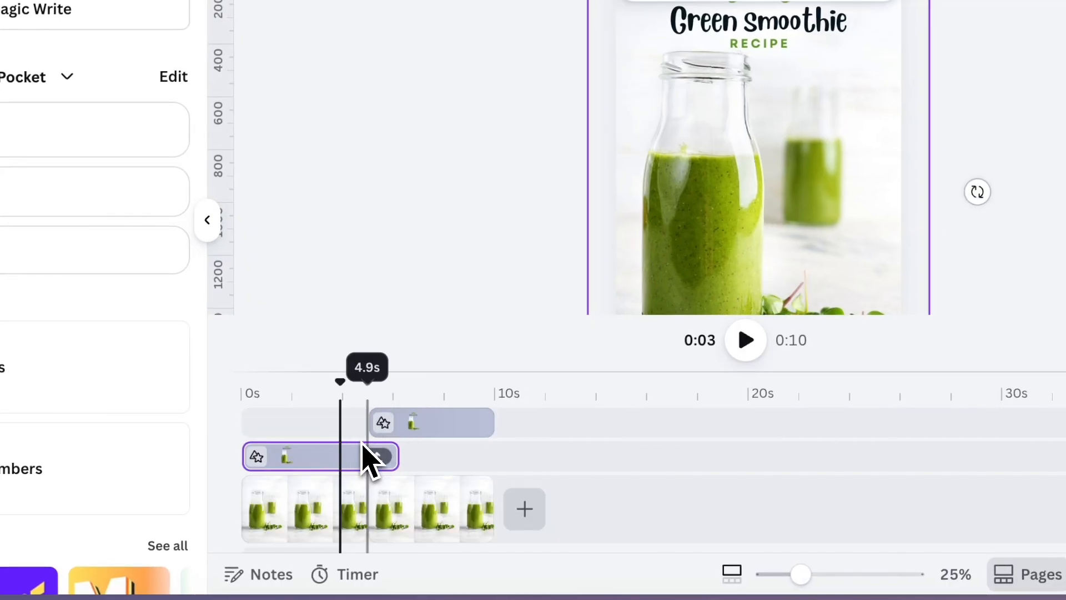
pyautogui.click(449, 424)
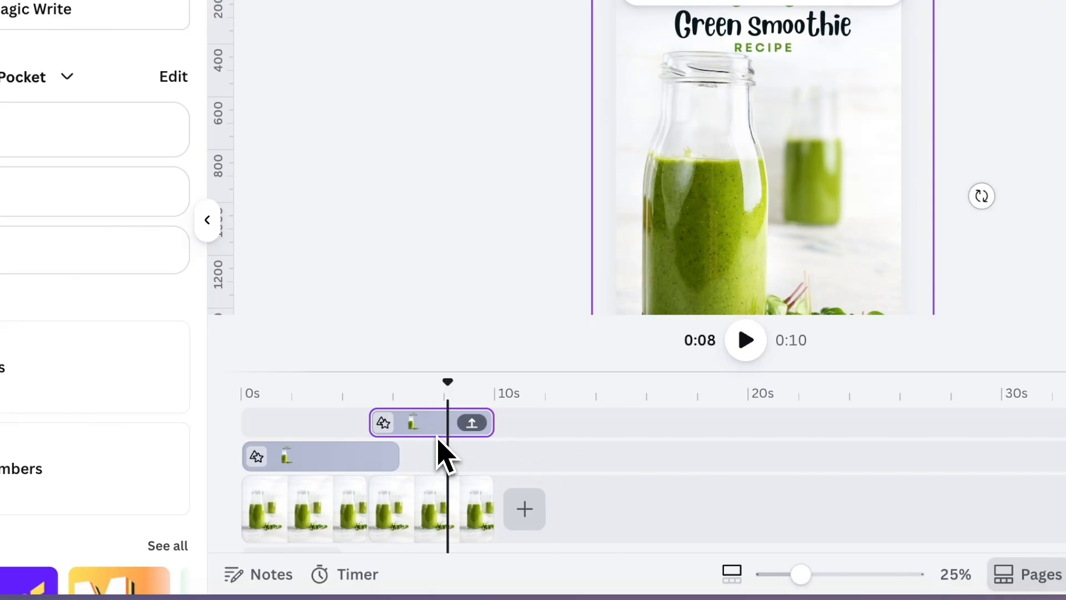
pyautogui.moveTo(660, 257); pyautogui.dragTo(660, 253)
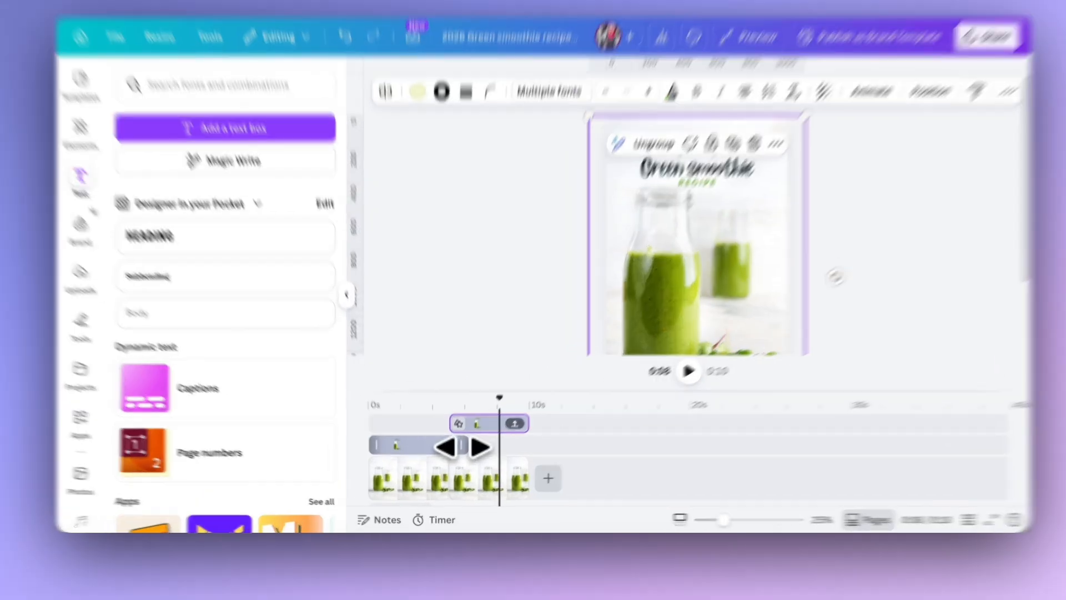
pyautogui.moveTo(459, 455); pyautogui.dragTo(445, 454)
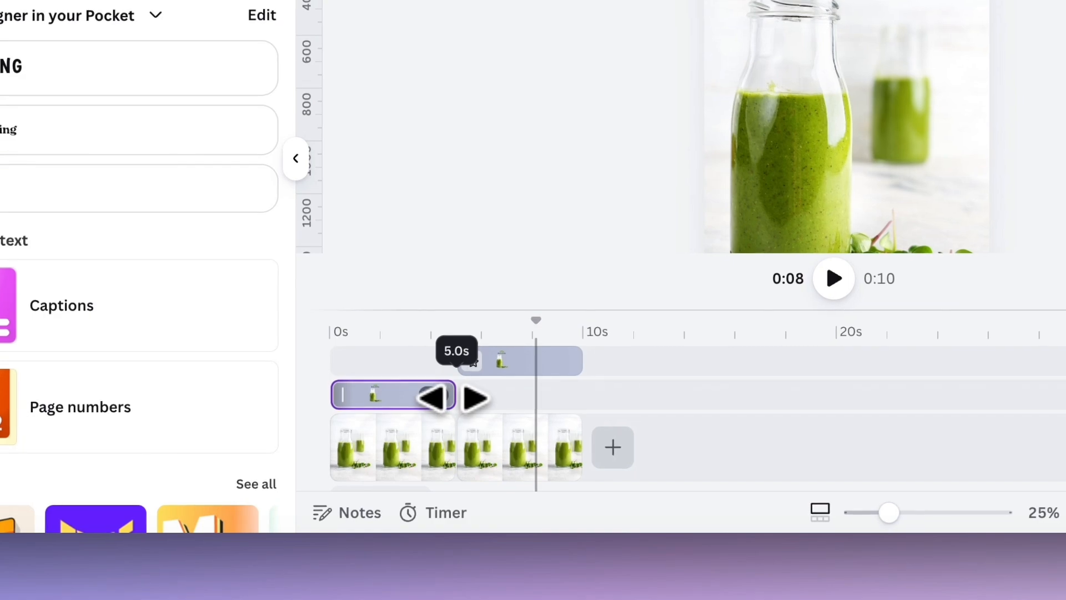
pyautogui.moveTo(454, 399); pyautogui.dragTo(456, 398)
# - Ungroup the second set of elements and widen the spinach label's yellow background rightward out from behind the bottle
pyautogui.click(509, 369)
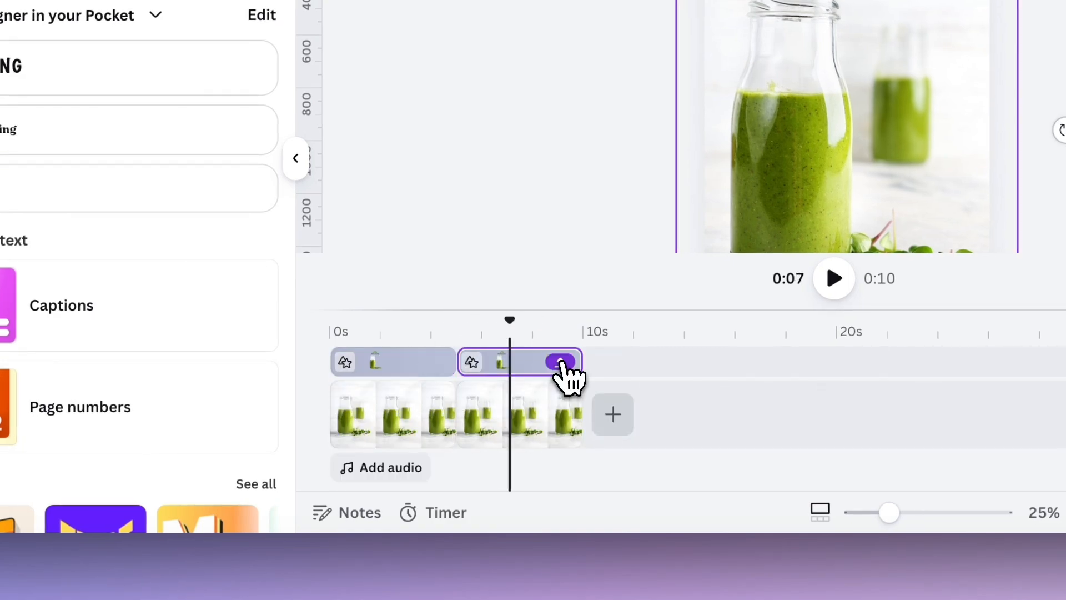
pyautogui.click(570, 365)
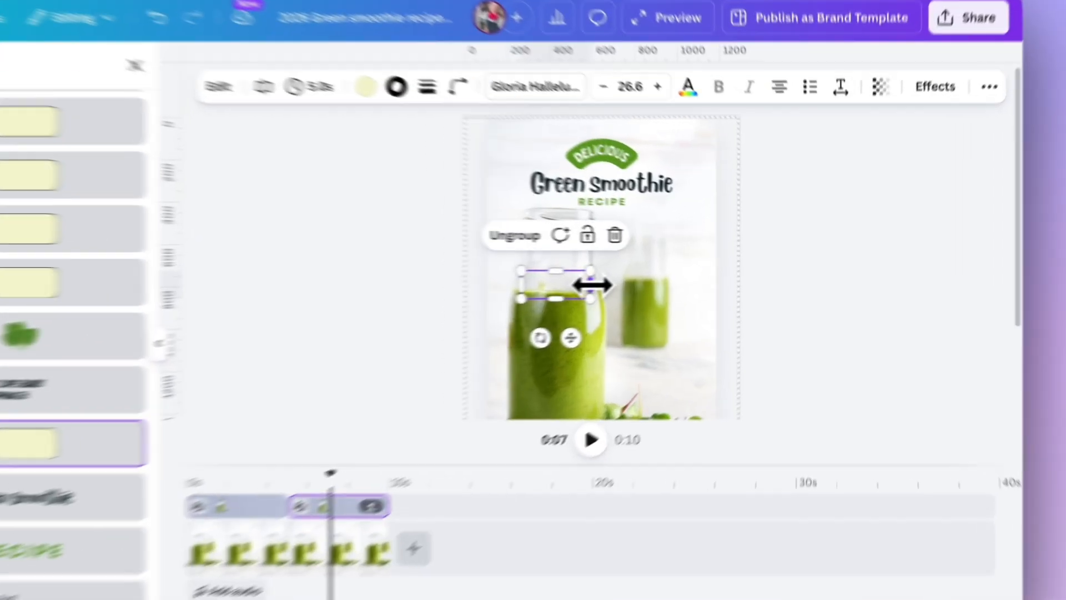
pyautogui.moveTo(667, 279); pyautogui.dragTo(721, 278)
pyautogui.moveTo(626, 295); pyautogui.dragTo(664, 293)
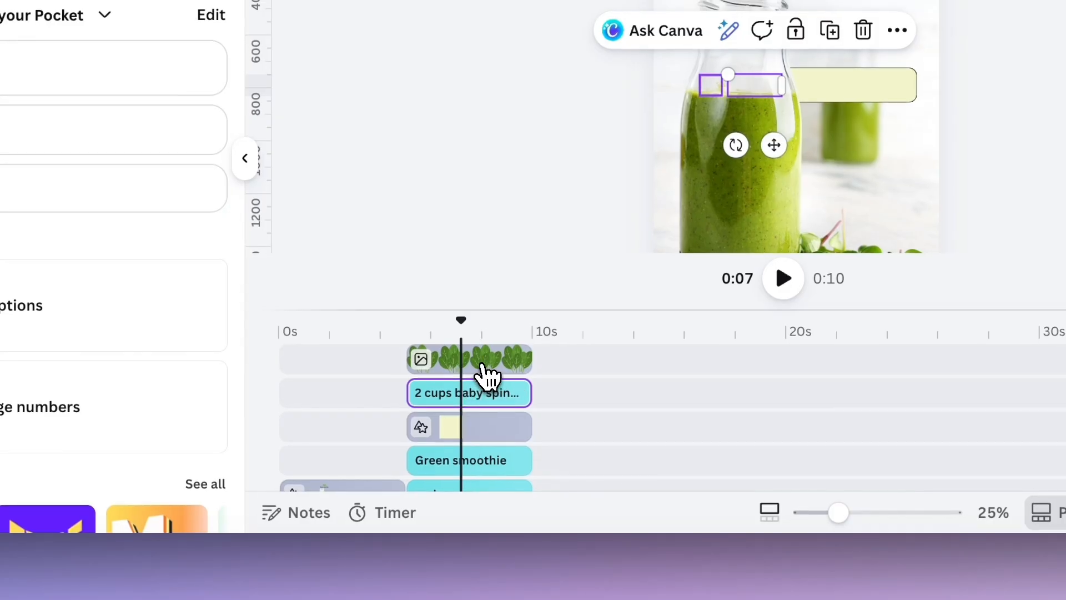
# - Move the spinach image and the "2 cups baby spinach" text together onto the visible part of the extended yellow label
pyautogui.keyDown('shift'); pyautogui.click(481, 364); pyautogui.keyUp('shift')
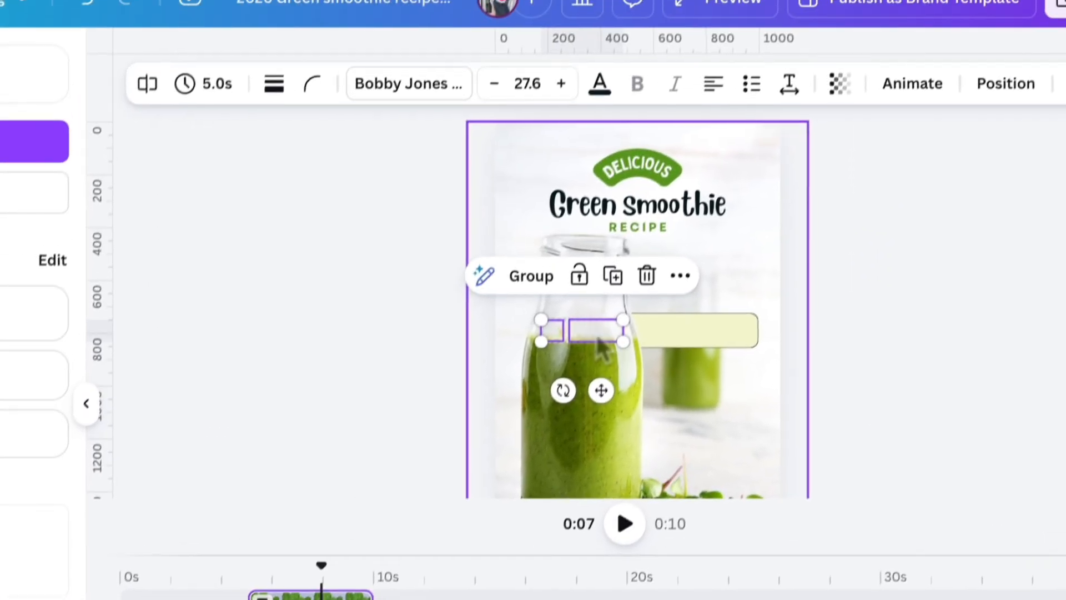
pyautogui.moveTo(625, 247); pyautogui.dragTo(736, 248)
pyautogui.moveTo(701, 362); pyautogui.dragTo(706, 361)
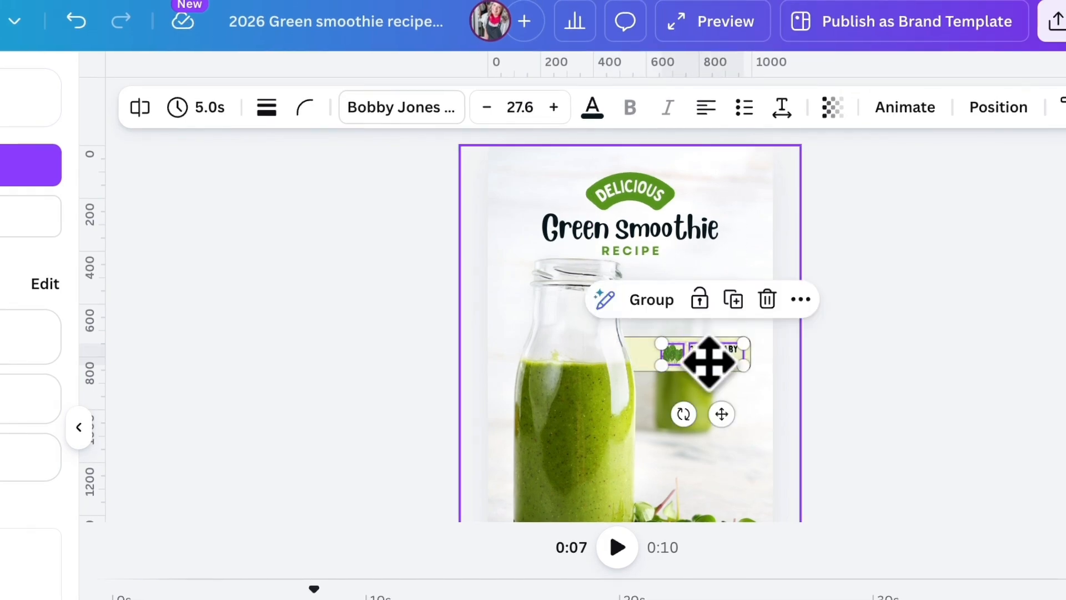
# - Add a Match & Move transition between the two smoothie clips and set its duration to 0.7 seconds
pyautogui.click(448, 380)
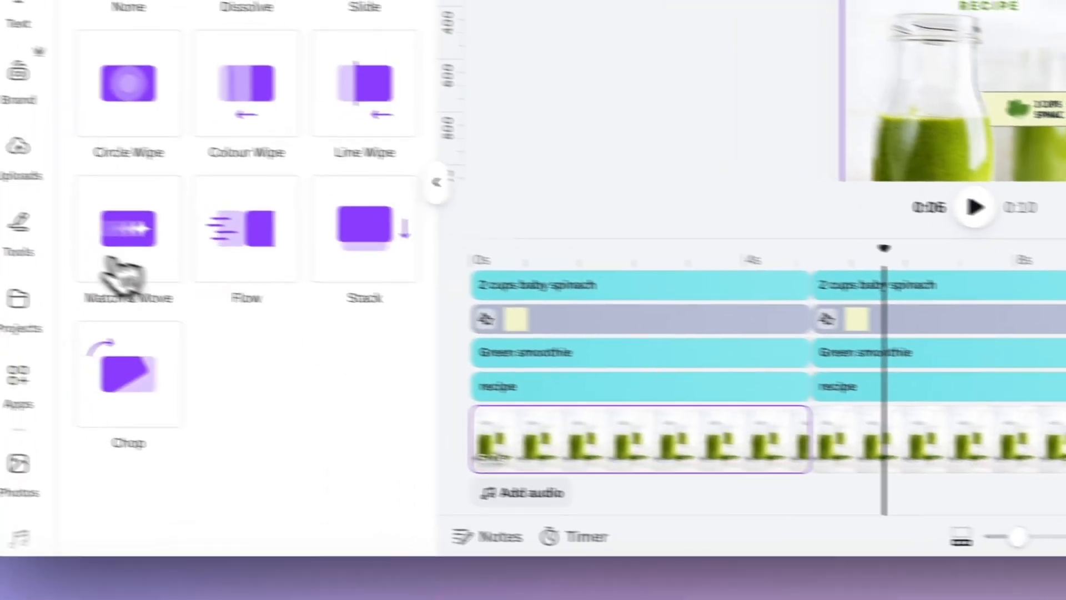
pyautogui.click(126, 251)
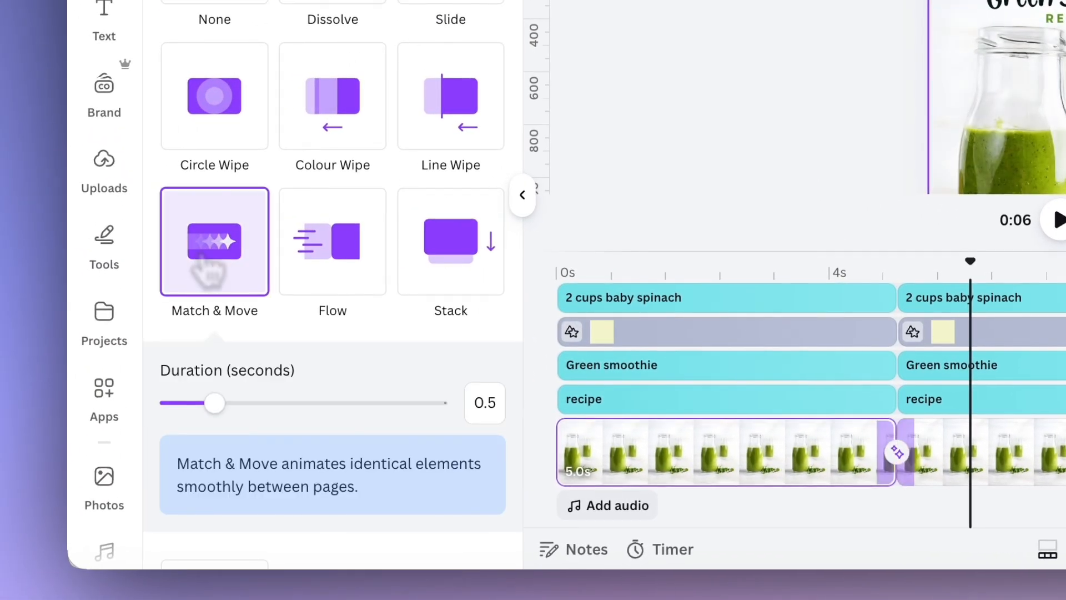
pyautogui.click(237, 399)
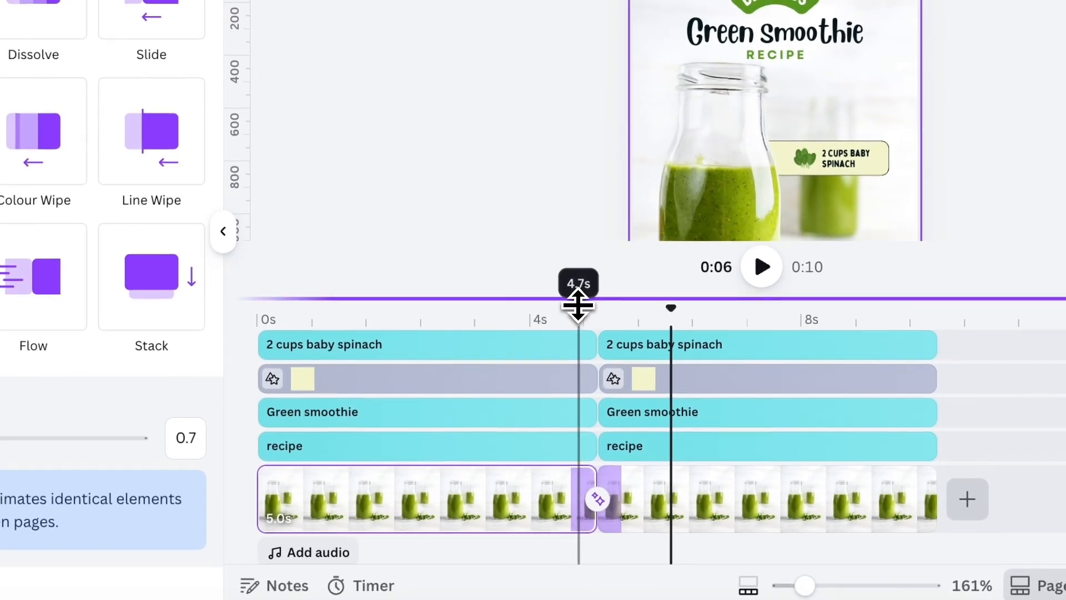
# - Scrub back and forth across the transition between the two clips to preview how the spinach label slides out
pyautogui.moveTo(578, 304); pyautogui.dragTo(578, 344)
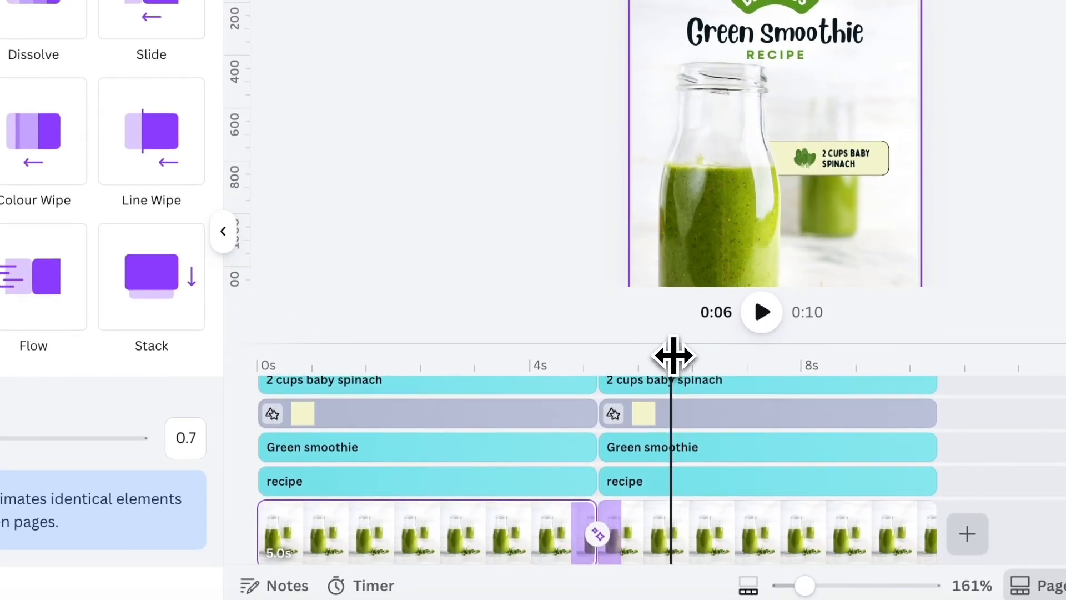
pyautogui.moveTo(665, 356); pyautogui.dragTo(629, 360)
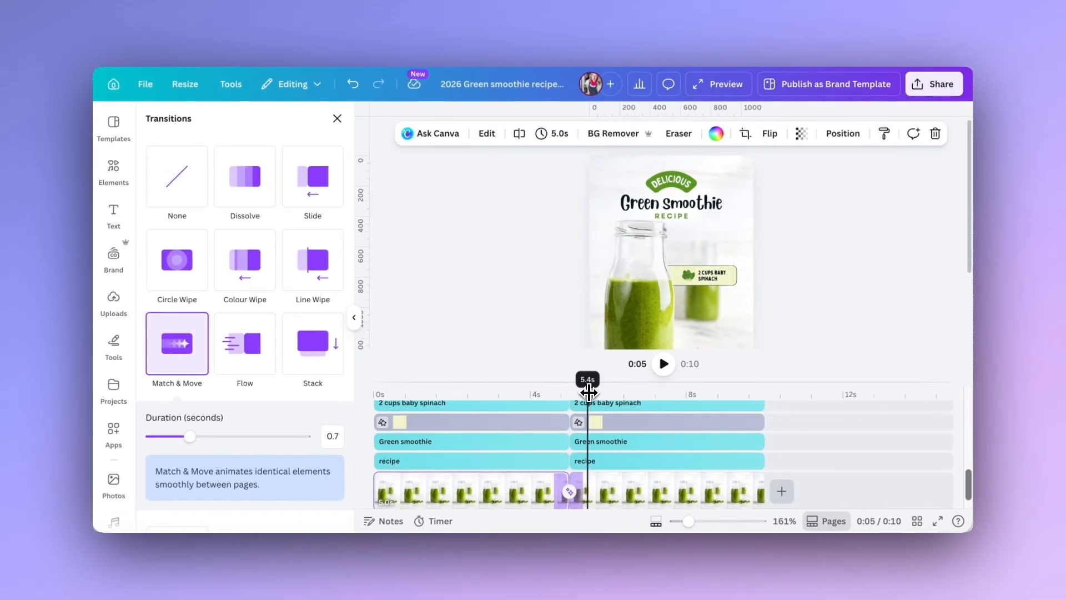
pyautogui.moveTo(588, 393); pyautogui.dragTo(562, 393)
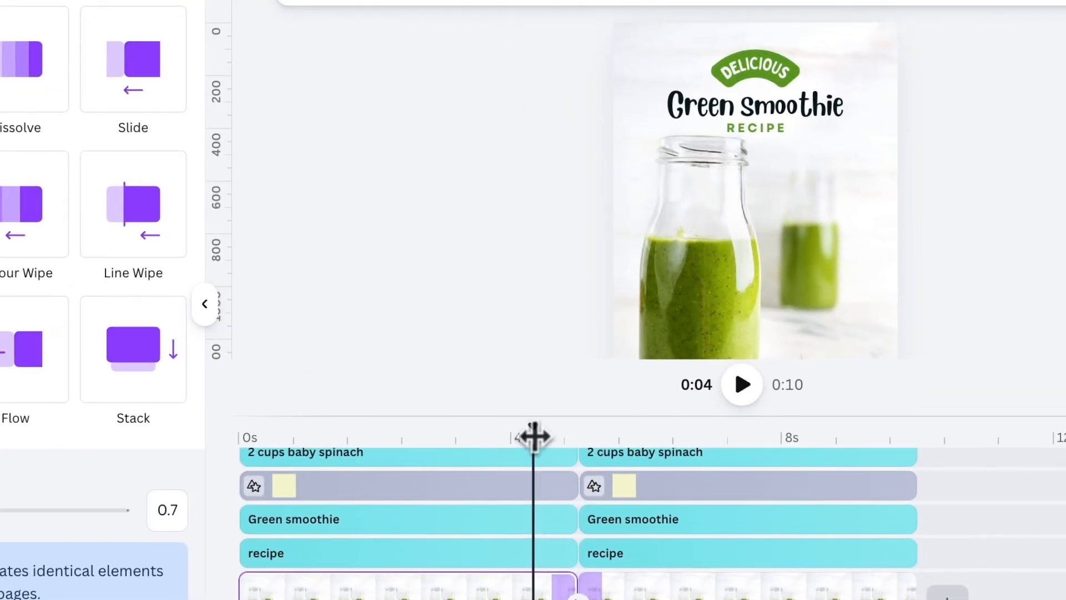
pyautogui.moveTo(572, 435); pyautogui.dragTo(604, 436)
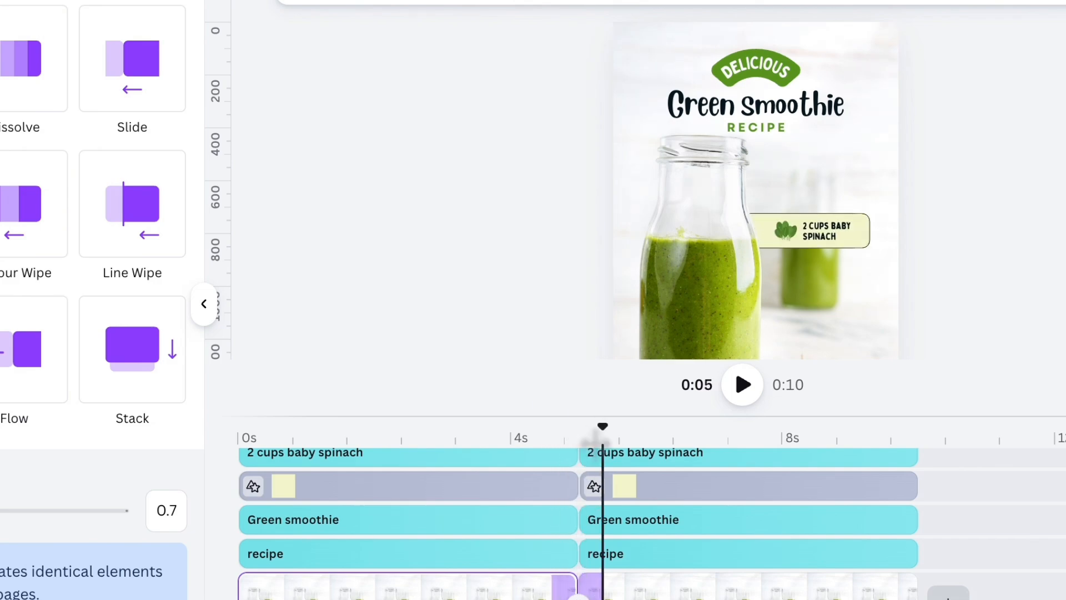
# - Select every text, image and label element over the first clip, from "recipe" up to "DELICIOUS", and group them
pyautogui.moveTo(554, 421); pyautogui.dragTo(564, 166)
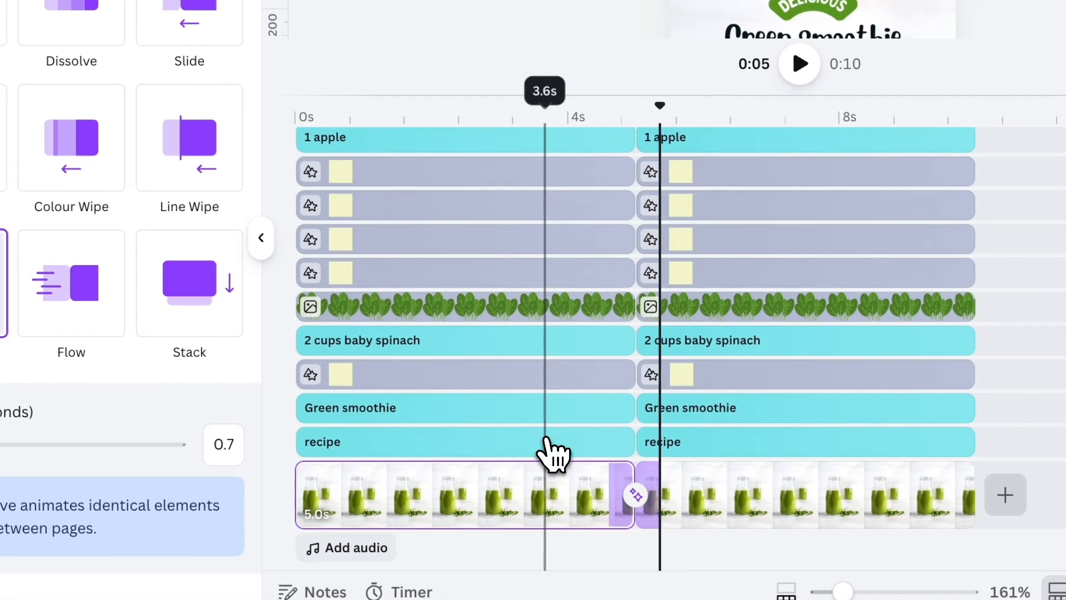
pyautogui.click(527, 458)
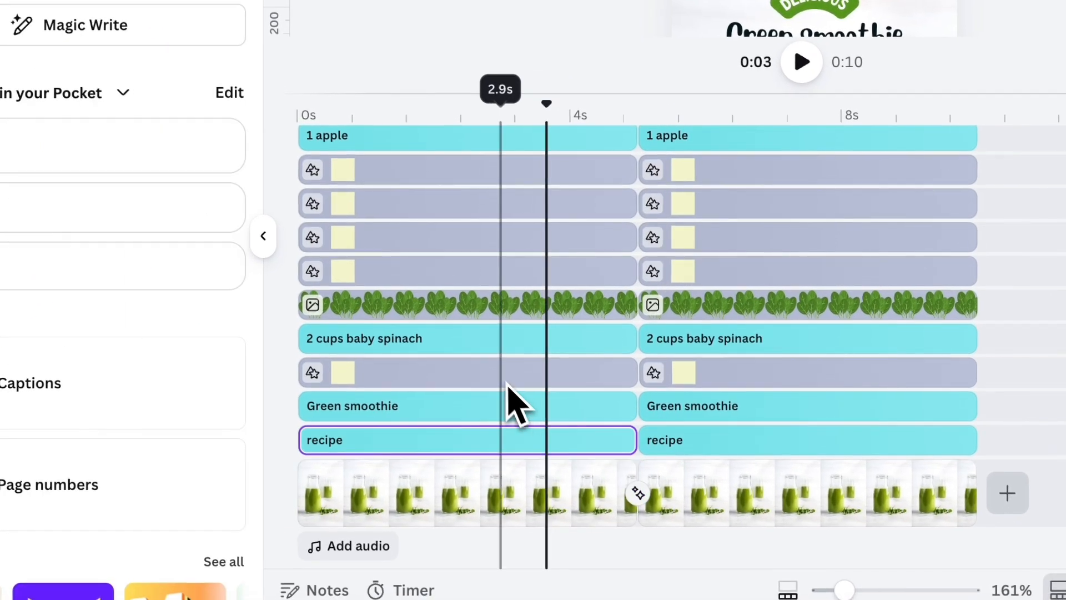
pyautogui.scroll(5, 490, 402)
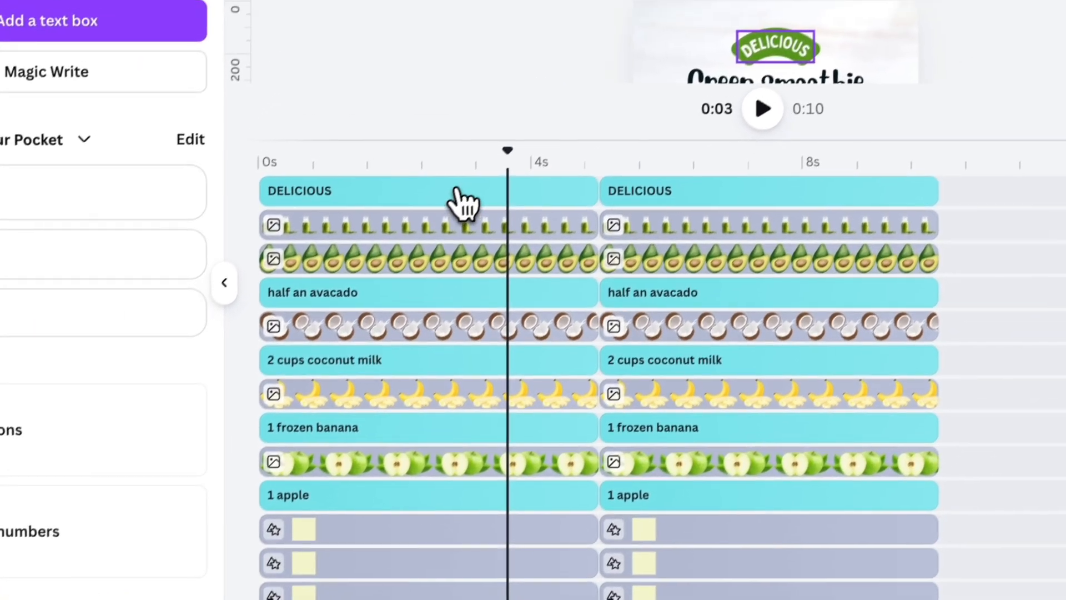
pyautogui.click(488, 144)
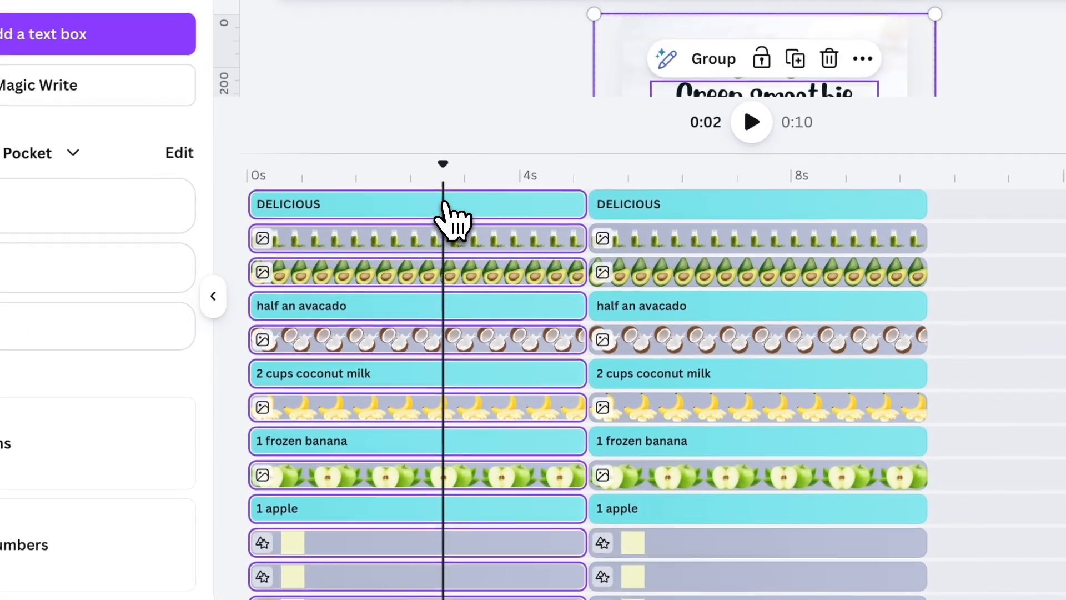
pyautogui.rightClick(443, 204)
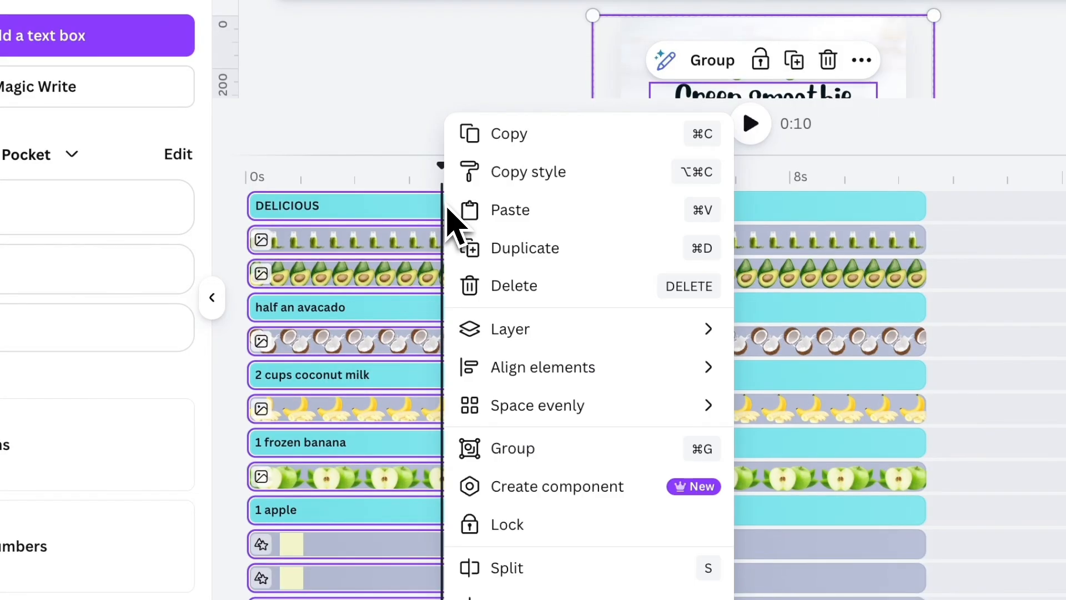
pyautogui.click(569, 447)
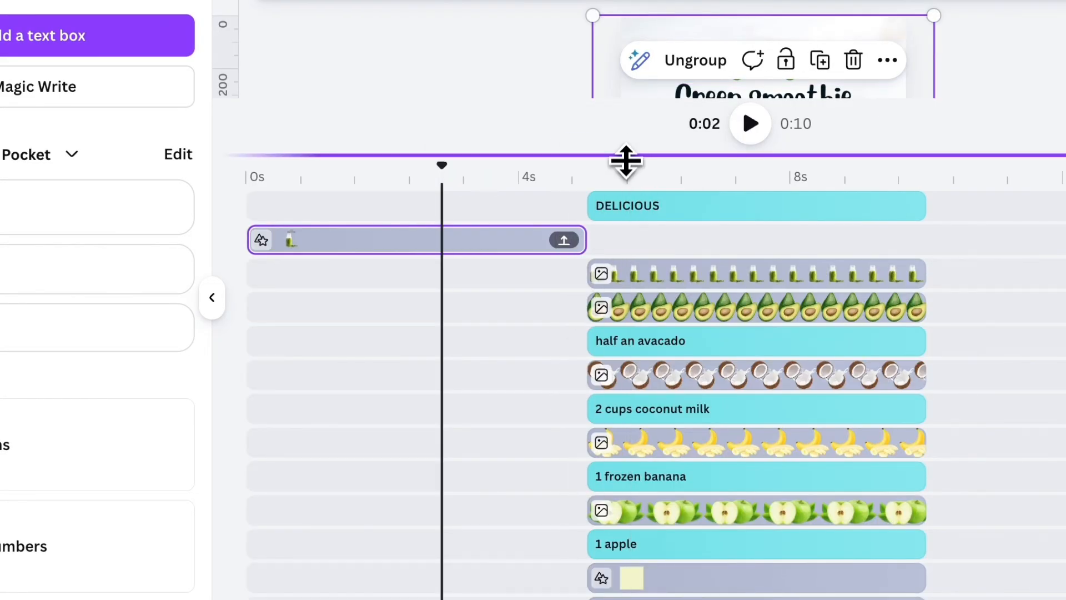
# - Enlarge the canvas view and scrub across the clip boundary to check how the grouped elements affect the spinach label's animation
pyautogui.moveTo(628, 161); pyautogui.dragTo(621, 471)
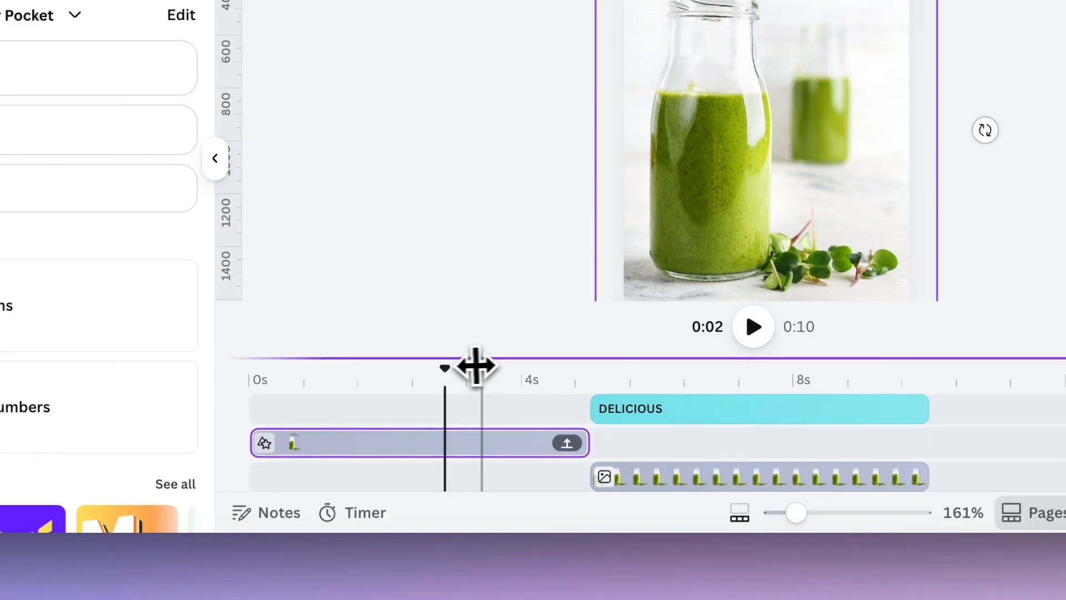
pyautogui.moveTo(445, 369); pyautogui.dragTo(604, 387)
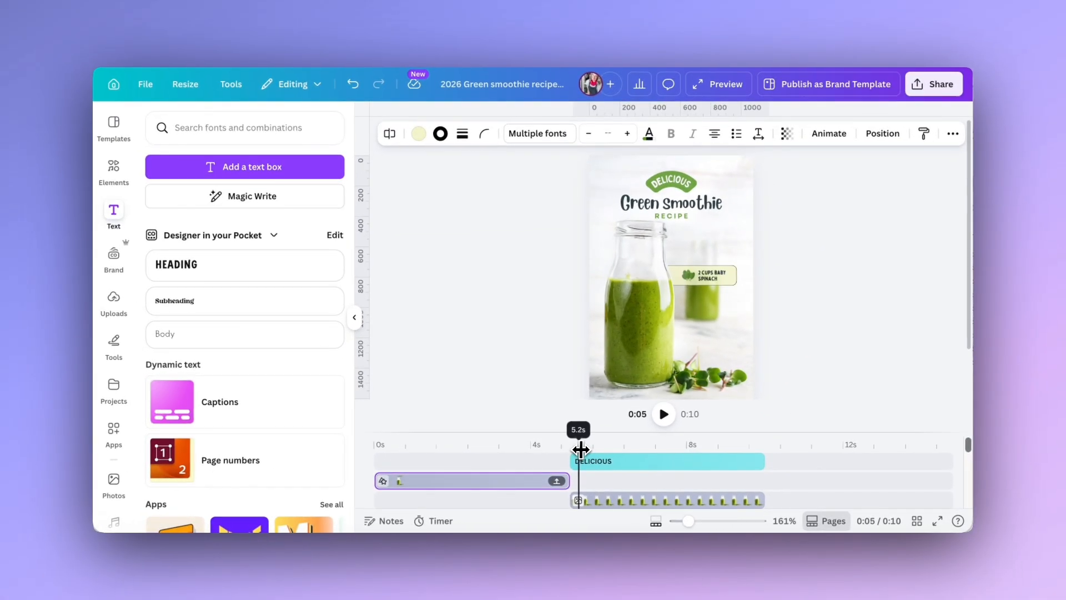
pyautogui.moveTo(581, 449); pyautogui.dragTo(561, 449)
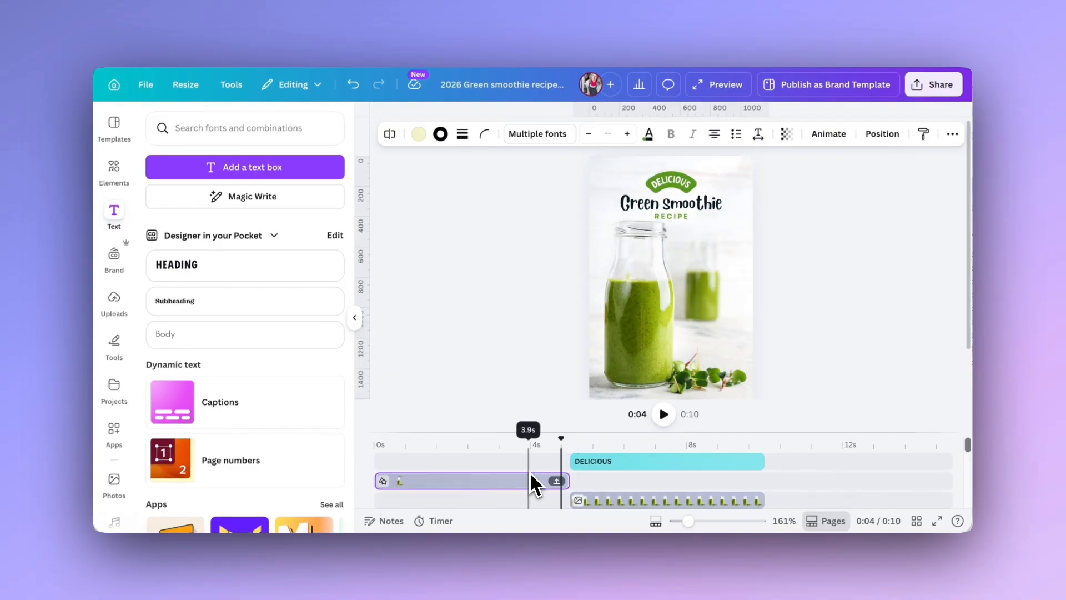
# - Trim the first and second smoothie background clips to 1.5 seconds each
pyautogui.scroll(-3, 533, 477)
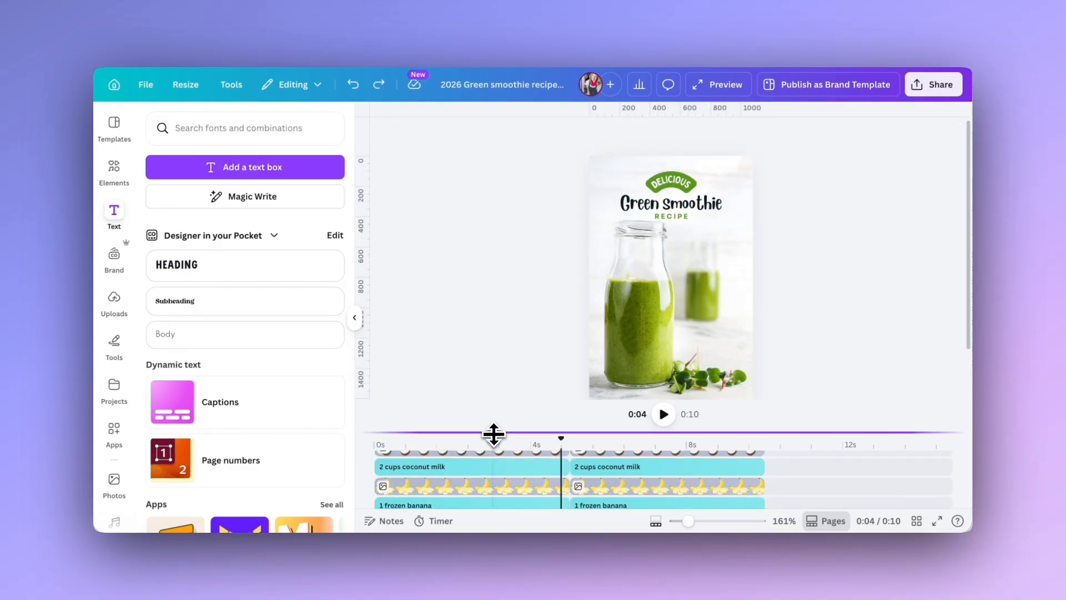
pyautogui.moveTo(493, 416); pyautogui.dragTo(488, 334)
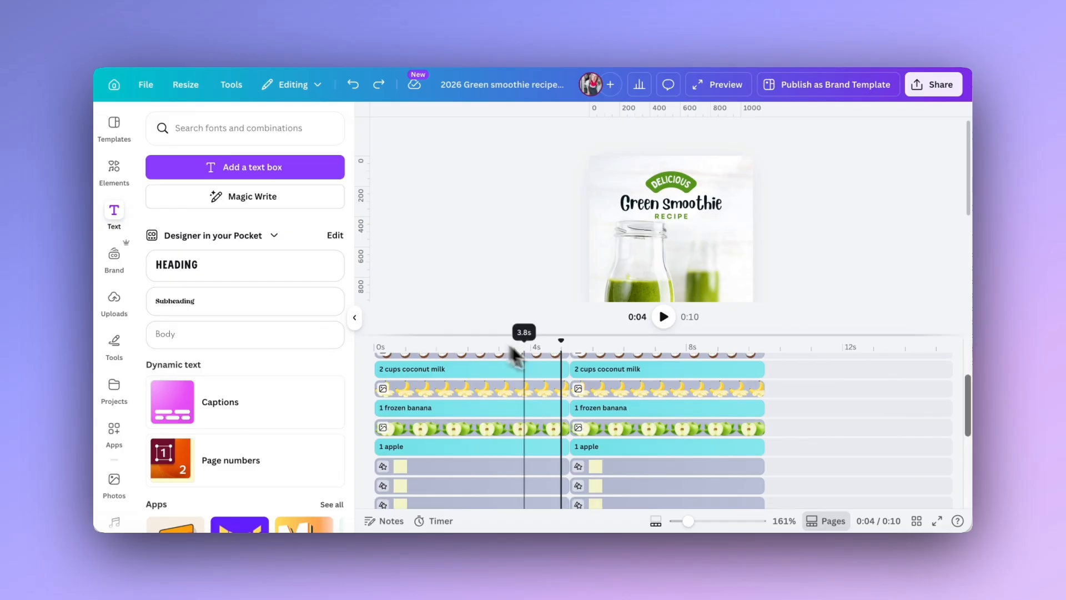
pyautogui.scroll(-5, 611, 394)
pyautogui.scroll(-1, 610, 394)
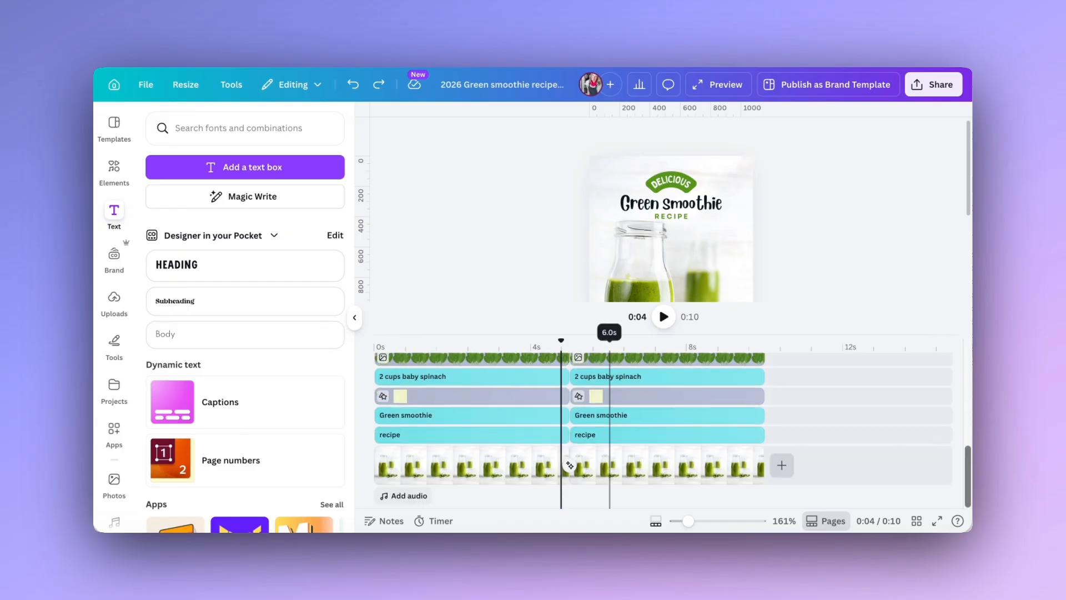
pyautogui.click(491, 467)
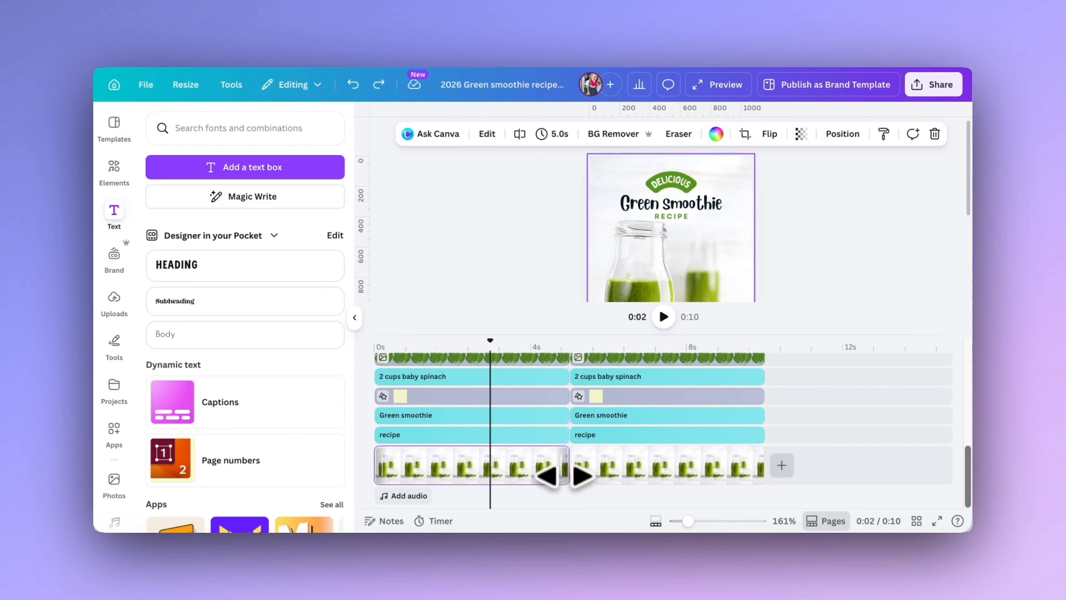
pyautogui.moveTo(564, 476); pyautogui.dragTo(430, 478)
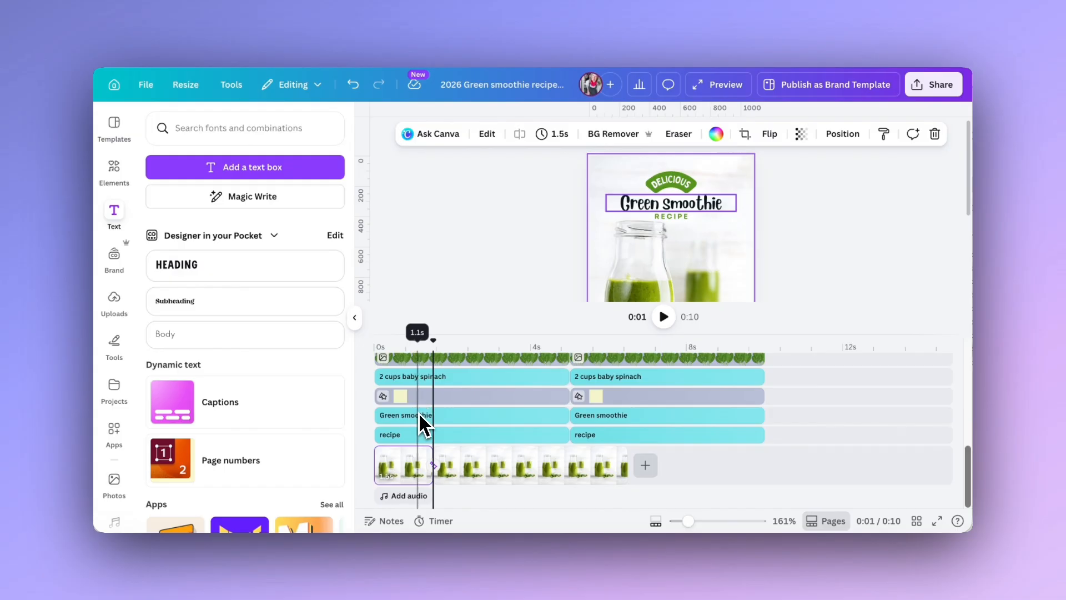
pyautogui.moveTo(627, 466); pyautogui.dragTo(513, 466)
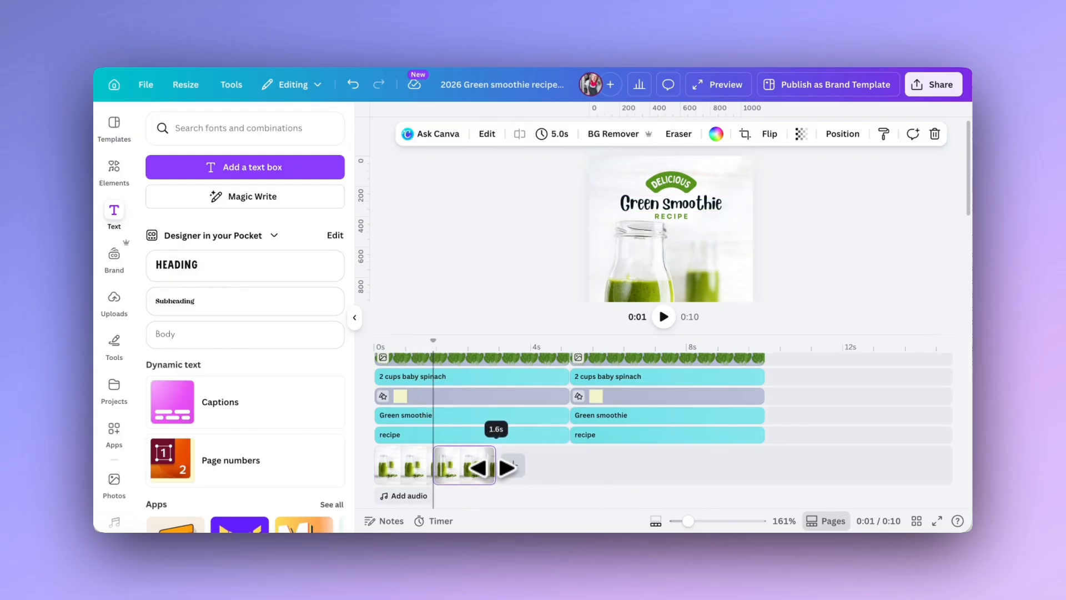
pyautogui.moveTo(491, 466); pyautogui.dragTo(488, 466)
# - Group all elements of the first set, from "recipe" to "DELICIOUS", and shorten the group to the first clip's end
pyautogui.click(532, 429)
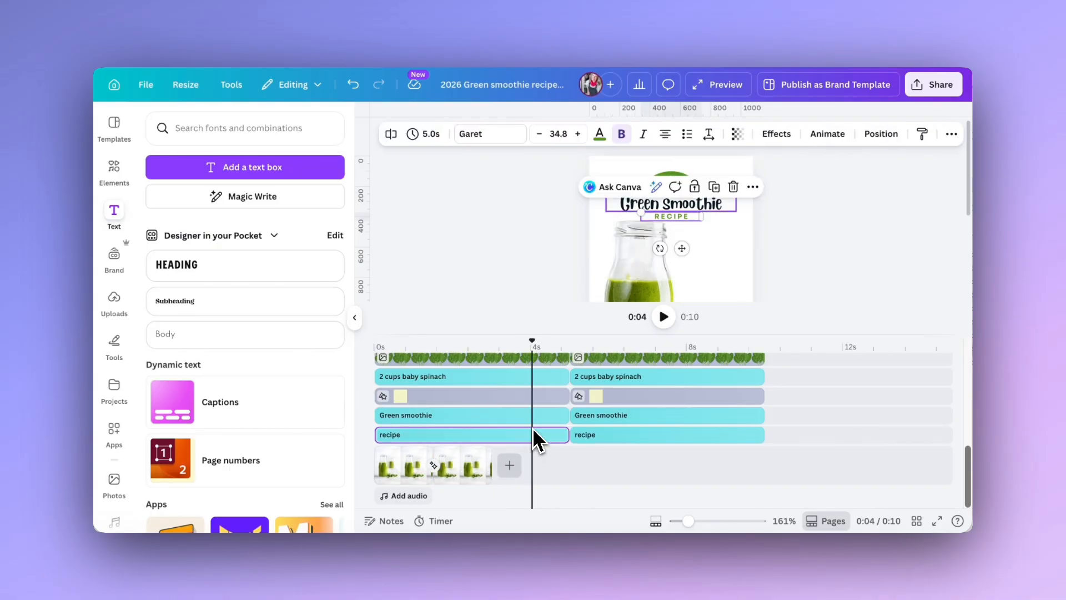
pyautogui.scroll(-5, 532, 425)
pyautogui.scroll(2, 531, 421)
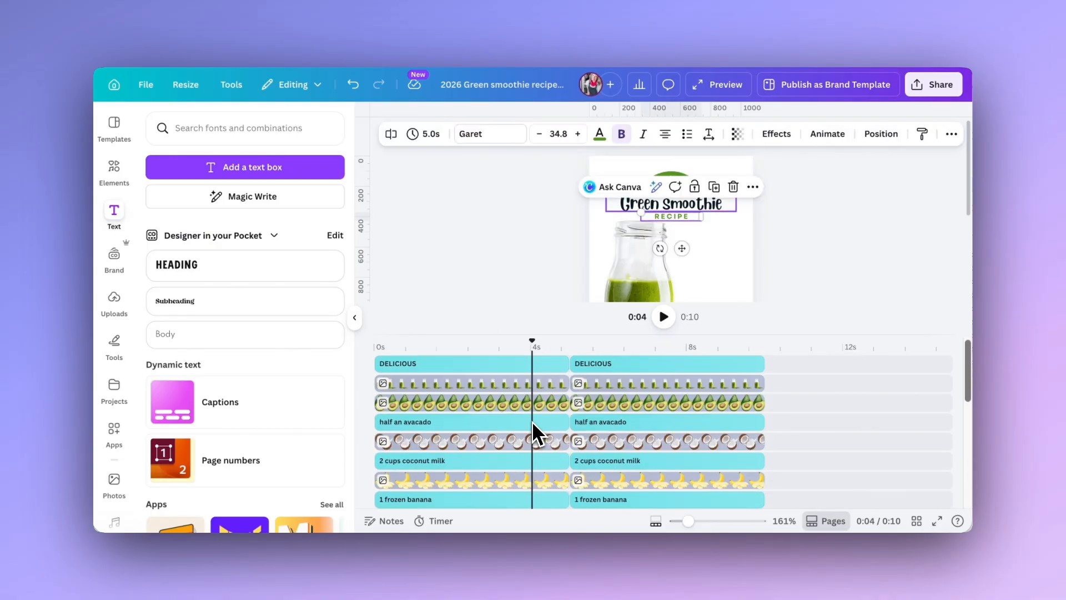
pyautogui.click(515, 368)
pyautogui.moveTo(569, 376); pyautogui.dragTo(521, 361)
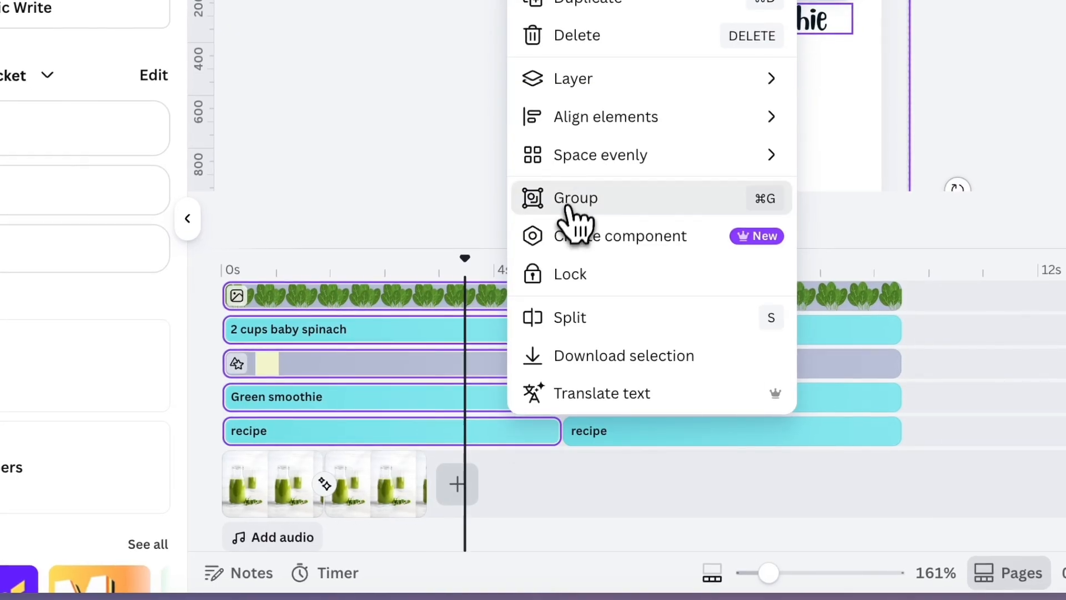
pyautogui.click(572, 200)
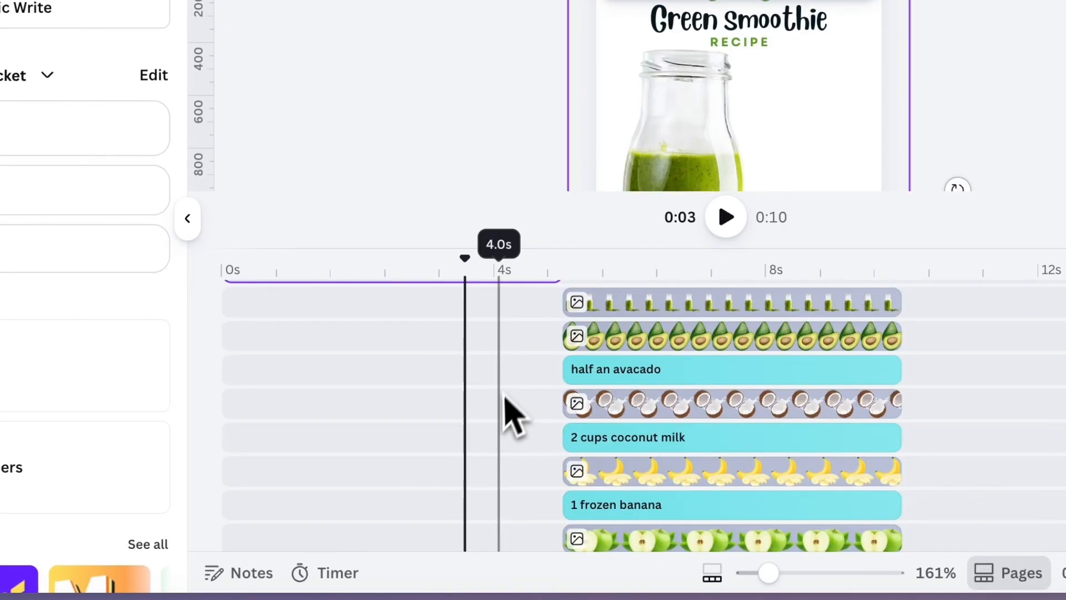
pyautogui.moveTo(558, 296); pyautogui.dragTo(322, 302)
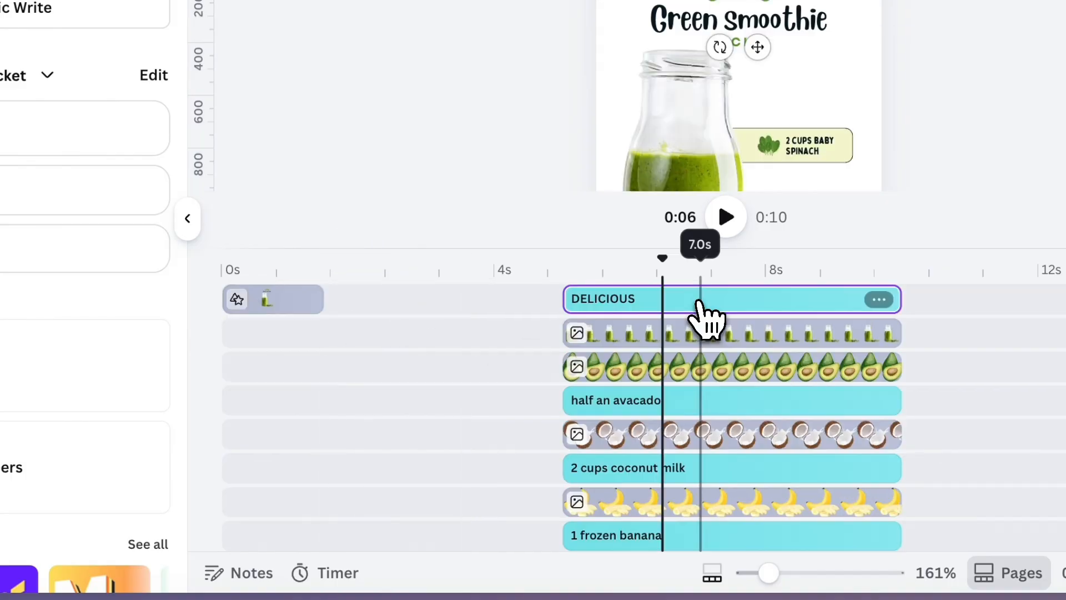
# - Group all elements of the second set, from "DELICIOUS" to "recipe", and shorten the group to the second clip's end
pyautogui.scroll(-5, 704, 316)
pyautogui.scroll(-3, 702, 305)
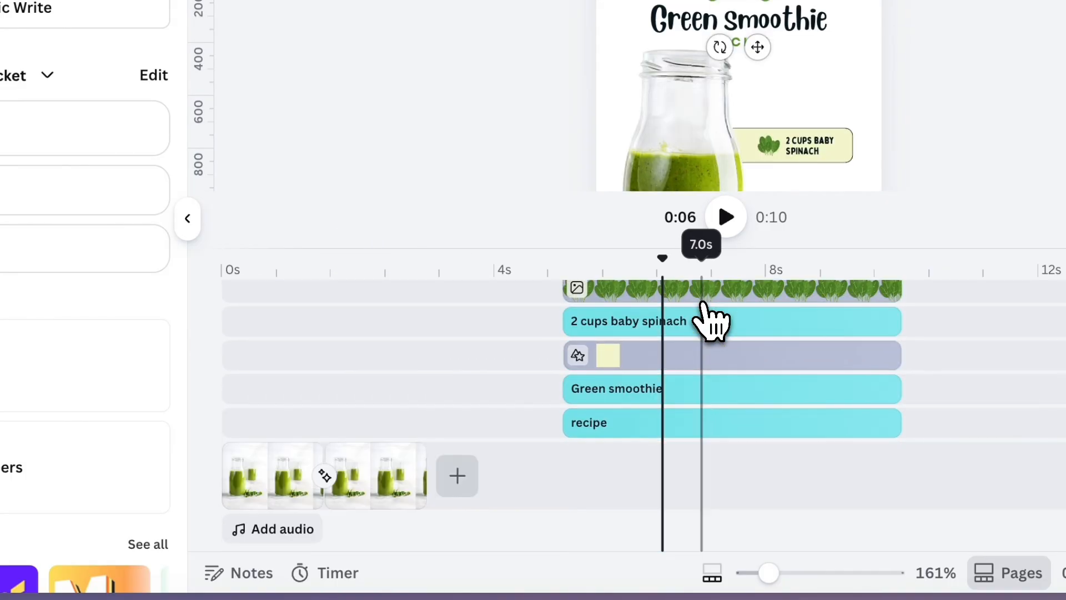
pyautogui.keyDown('shift'); pyautogui.click(710, 422); pyautogui.keyUp('shift')
pyautogui.rightClick(730, 423)
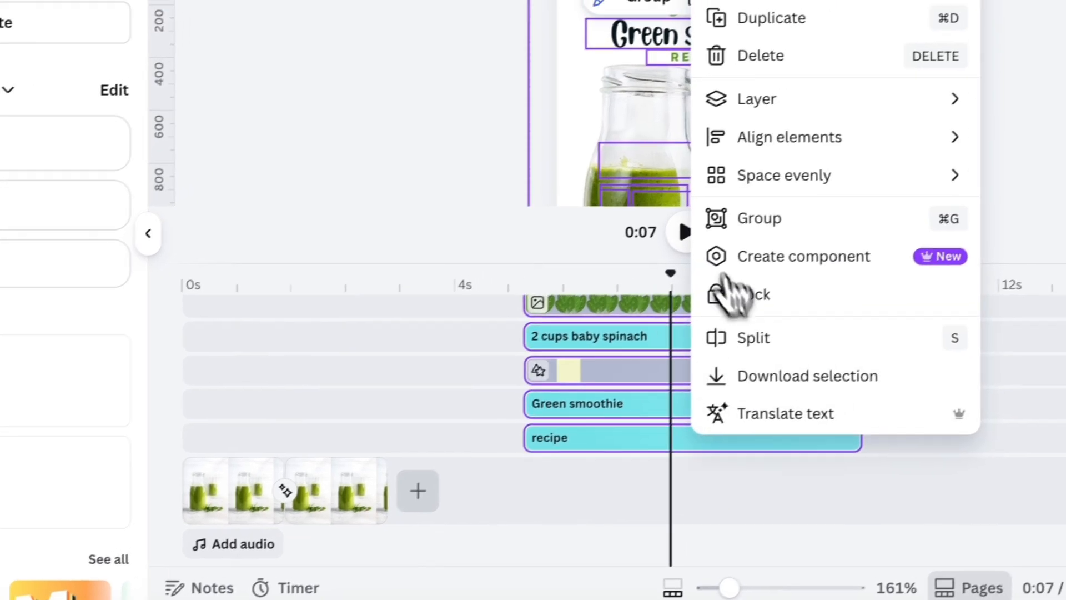
pyautogui.click(785, 203)
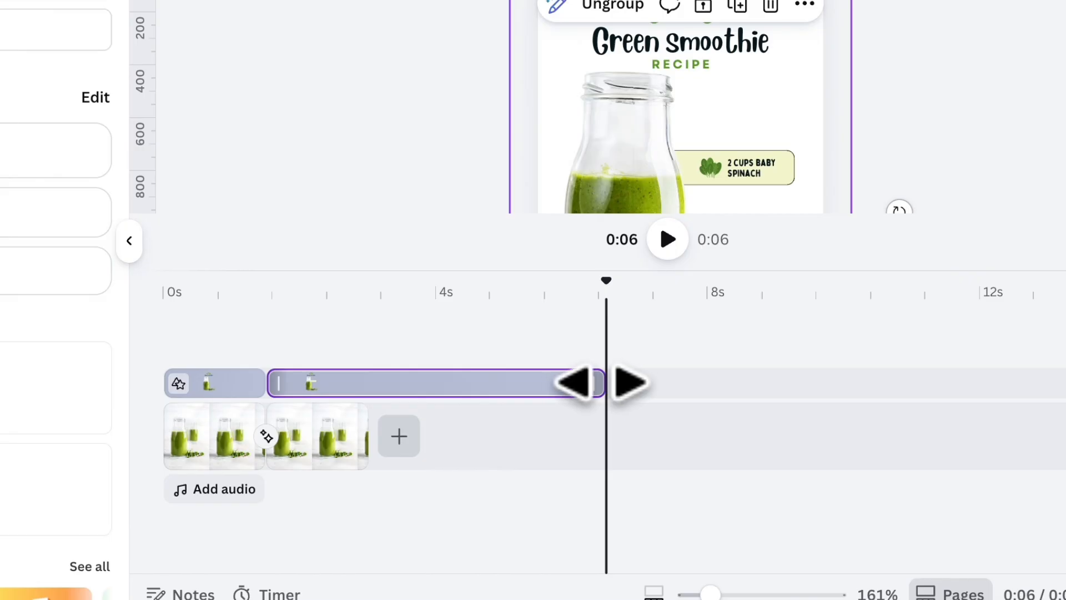
pyautogui.moveTo(604, 382); pyautogui.dragTo(368, 382)
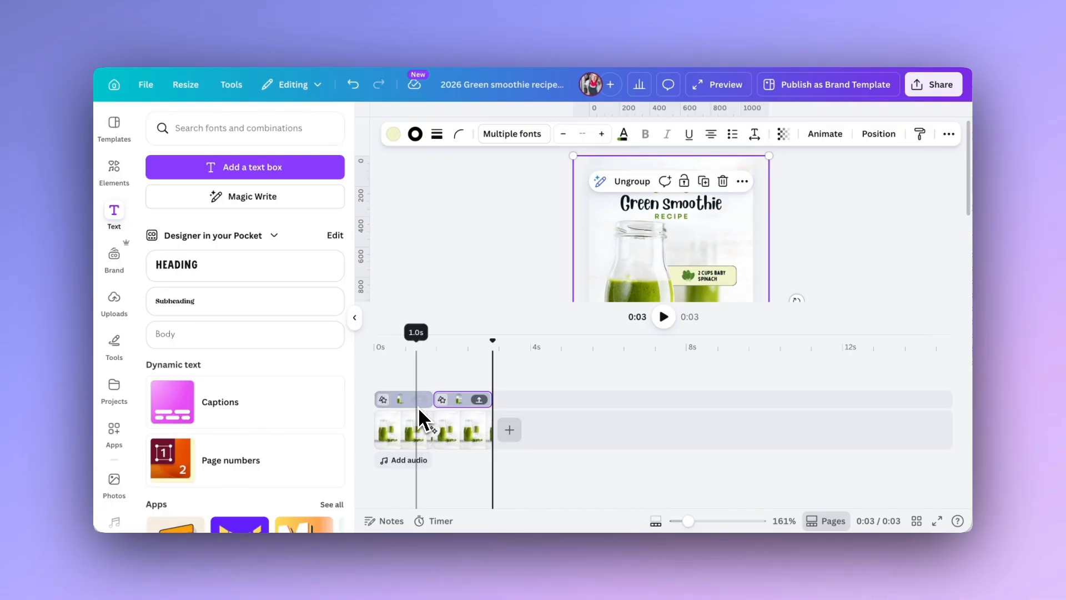
# - Ungroup the trimmed element groups and delete the spinach label's extended yellow background over the second clip
pyautogui.rightClick(452, 401)
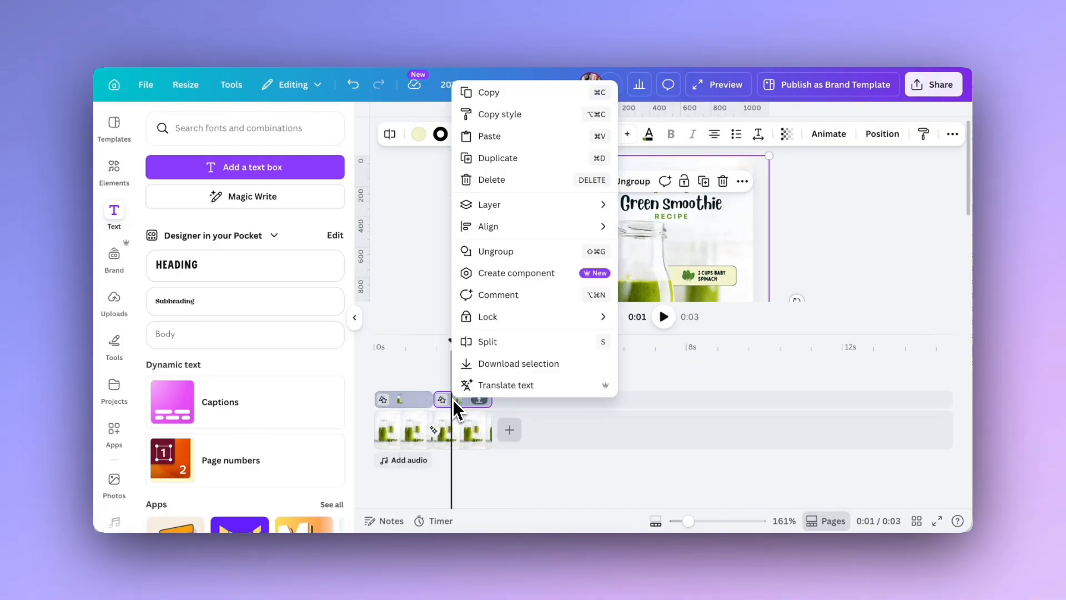
pyautogui.click(486, 251)
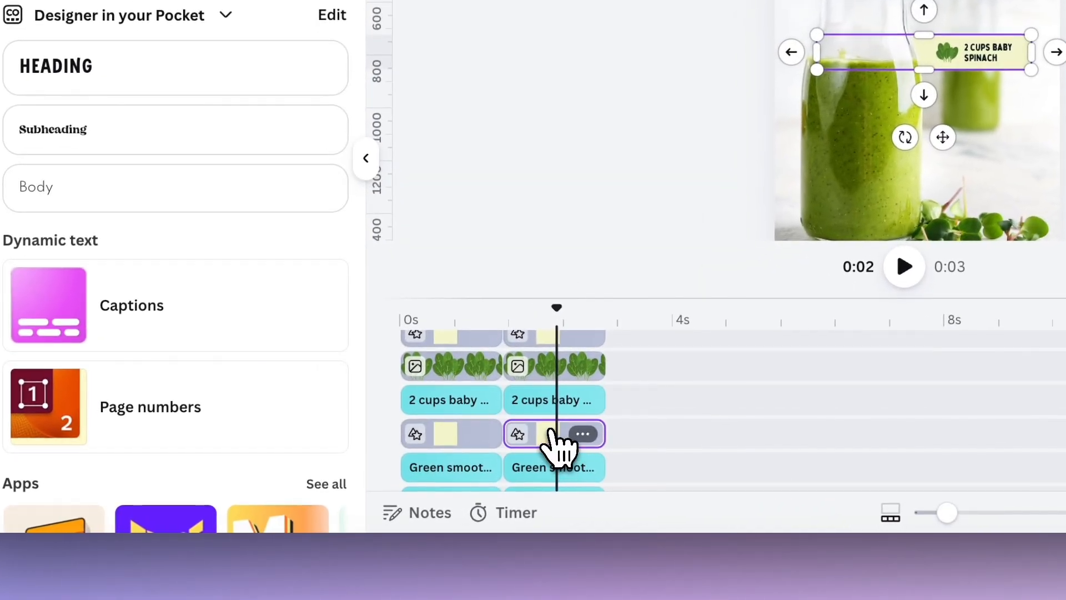
pyautogui.scroll(-1, 552, 433)
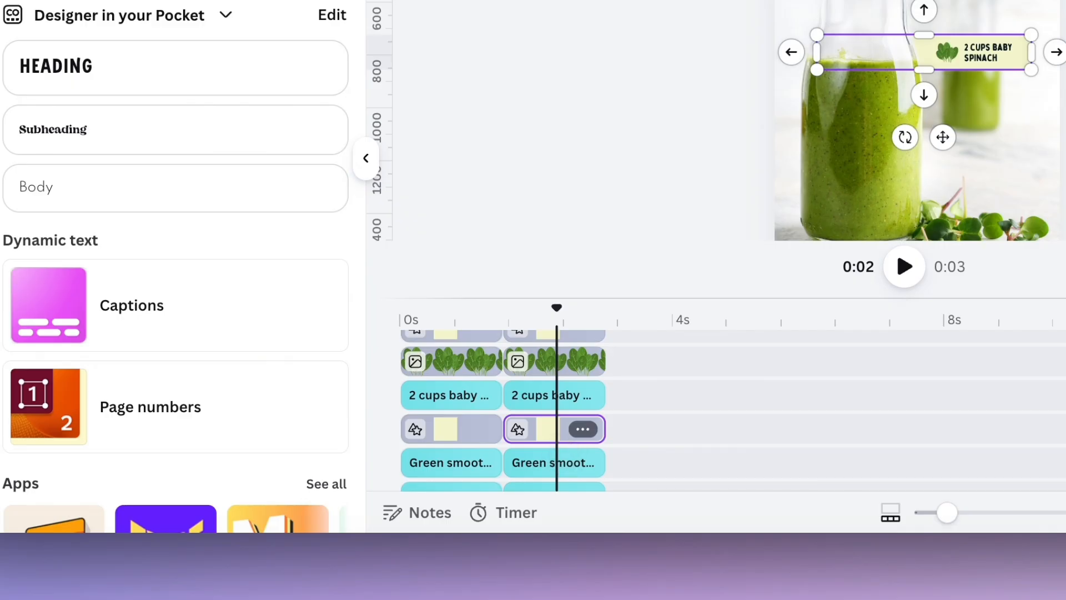
pyautogui.press('Delete')
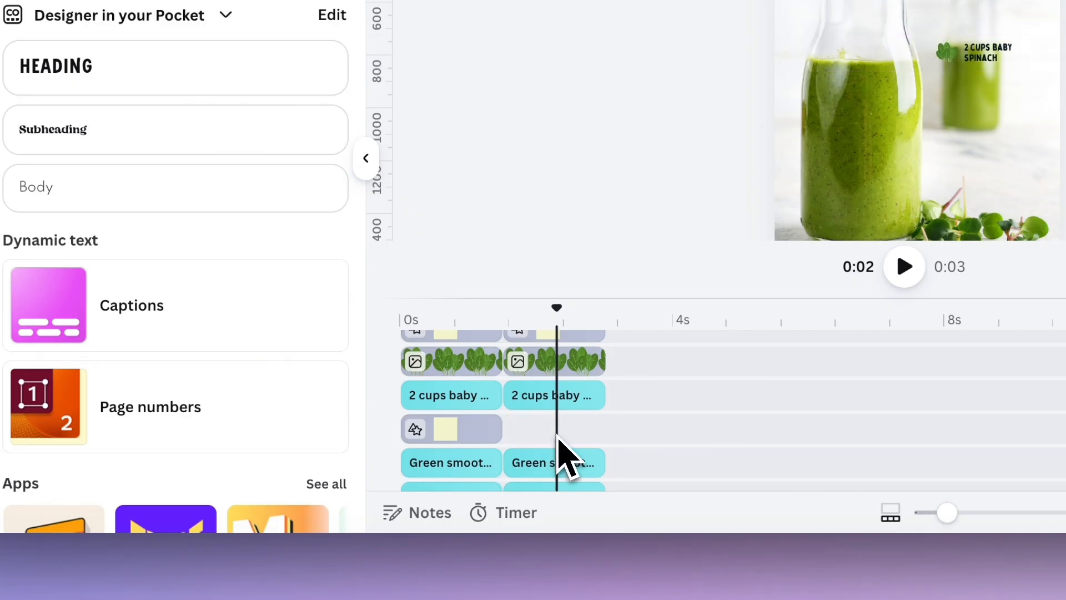
# - Extend the first clip's spinach label background to 3.0 seconds so it spans both smoothie clips
pyautogui.click(471, 428)
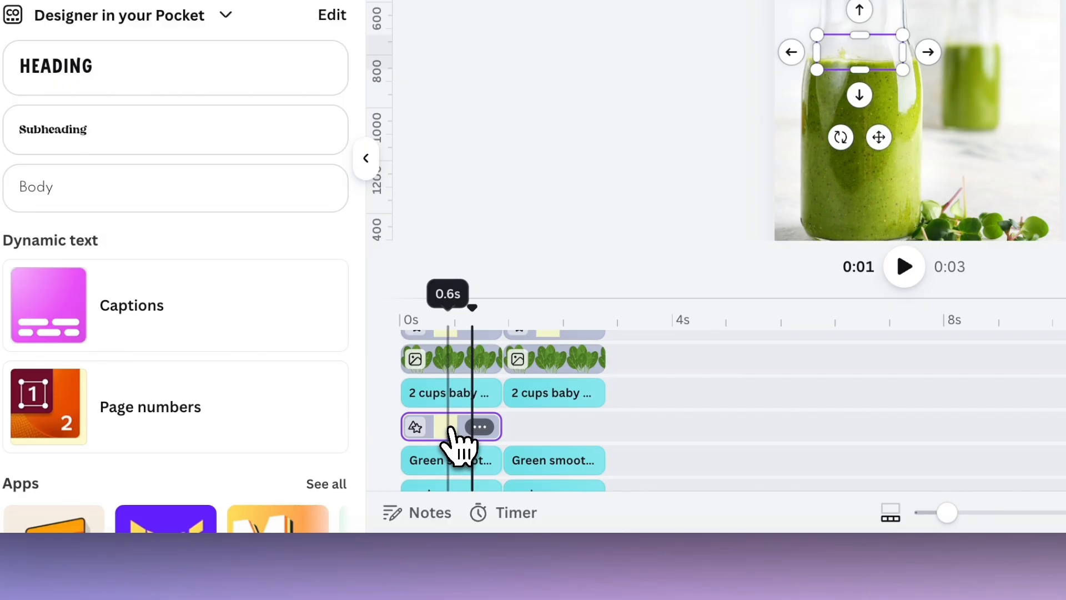
pyautogui.scroll(-5, 452, 447)
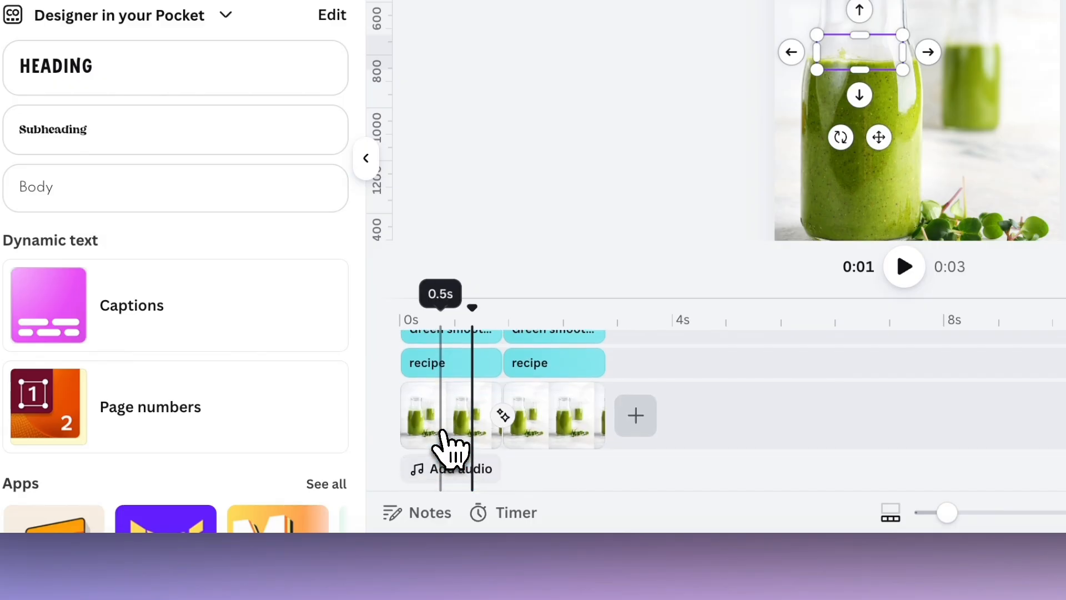
pyautogui.scroll(3, 471, 422)
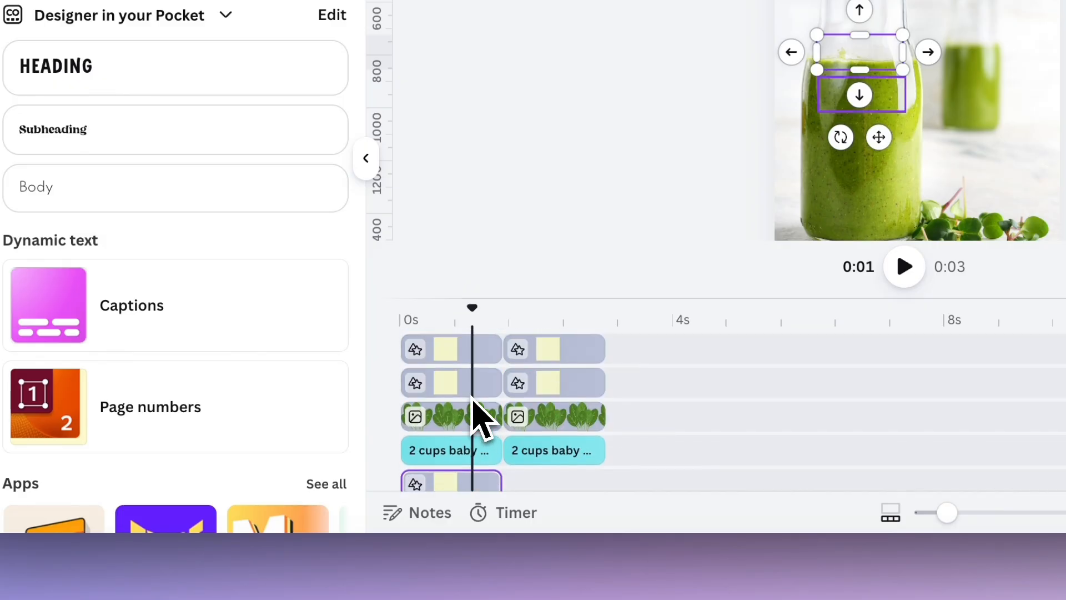
pyautogui.moveTo(956, 522); pyautogui.dragTo(972, 519)
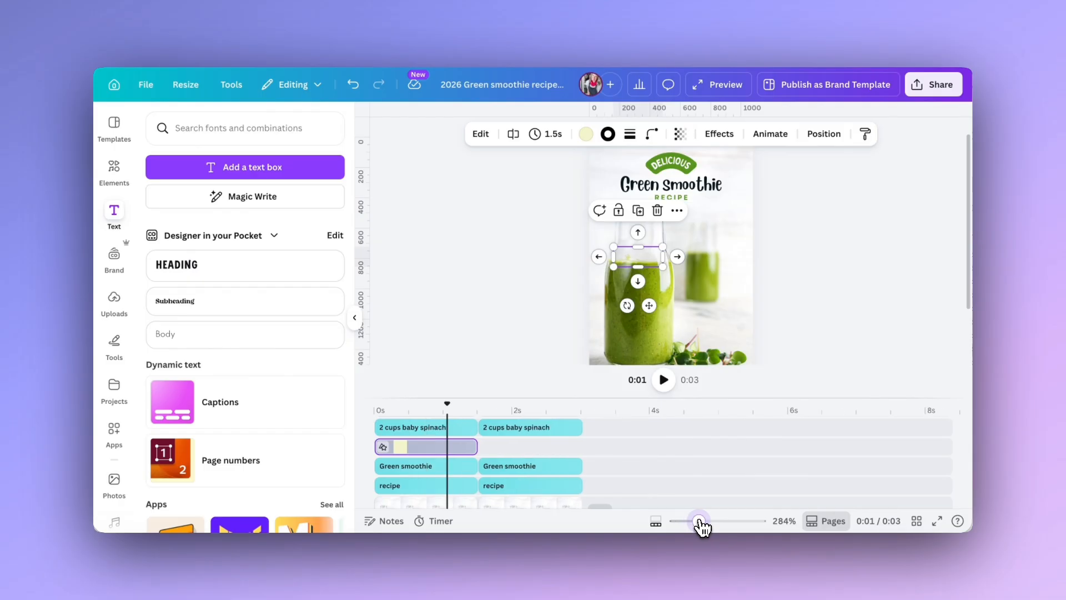
pyautogui.moveTo(700, 522); pyautogui.dragTo(712, 522)
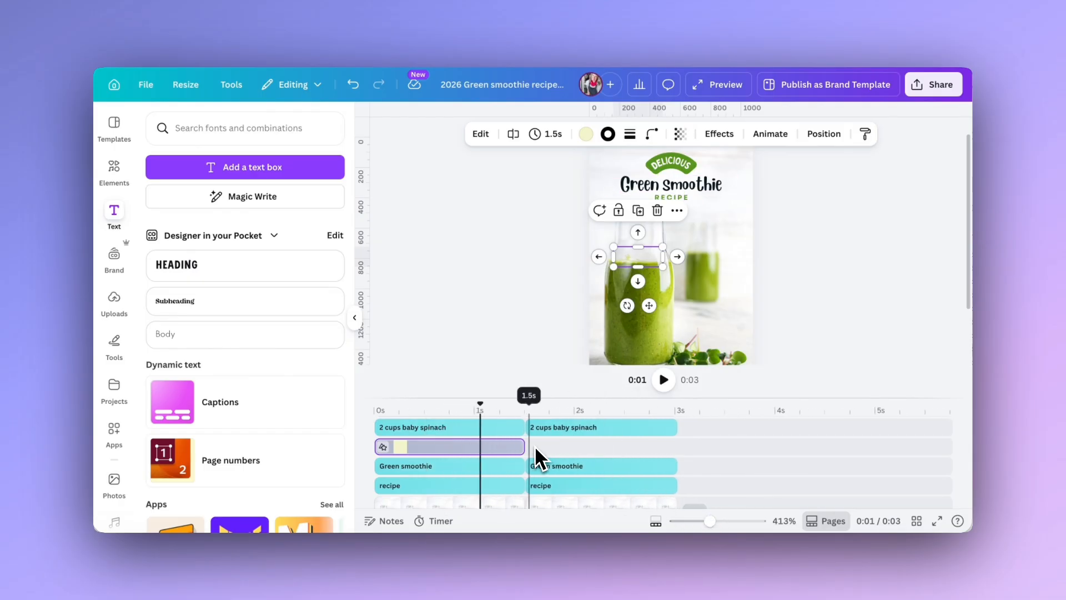
pyautogui.moveTo(519, 445); pyautogui.dragTo(676, 448)
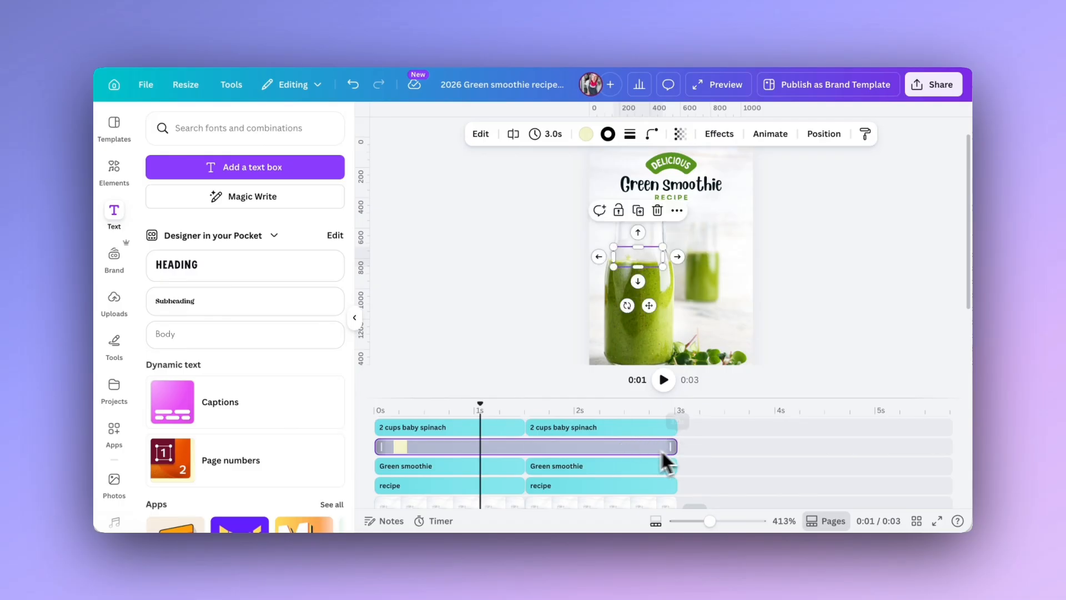
pyautogui.scroll(-2, 489, 453)
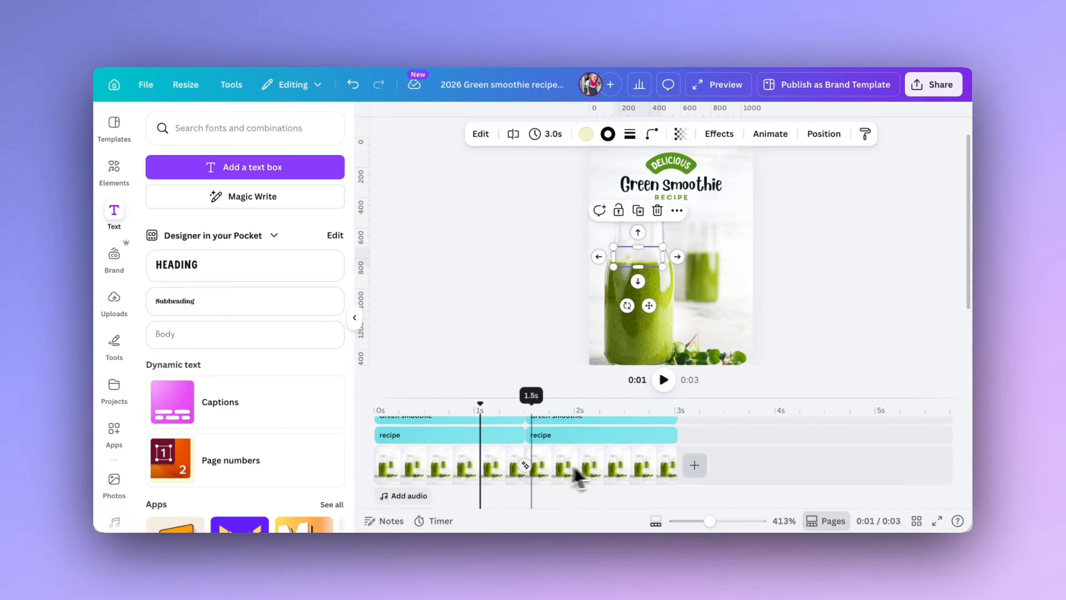
# - Split the spinach label's yellow background at the 1.5 s boundary between the two smoothie clips
pyautogui.scroll(3, 519, 444)
pyautogui.moveTo(482, 404); pyautogui.dragTo(524, 404)
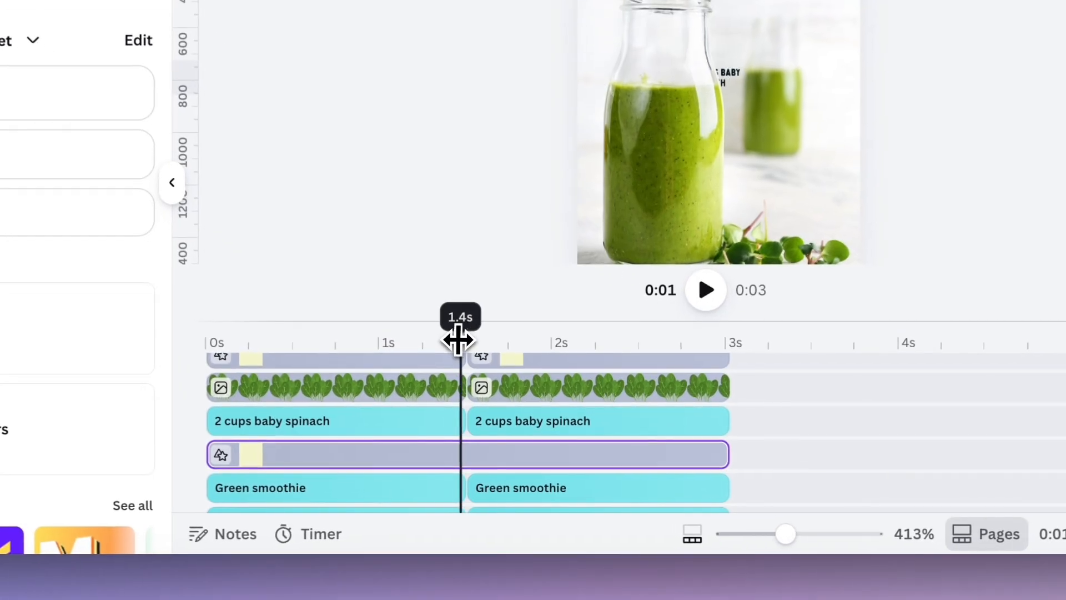
pyautogui.moveTo(464, 340); pyautogui.dragTo(464, 339)
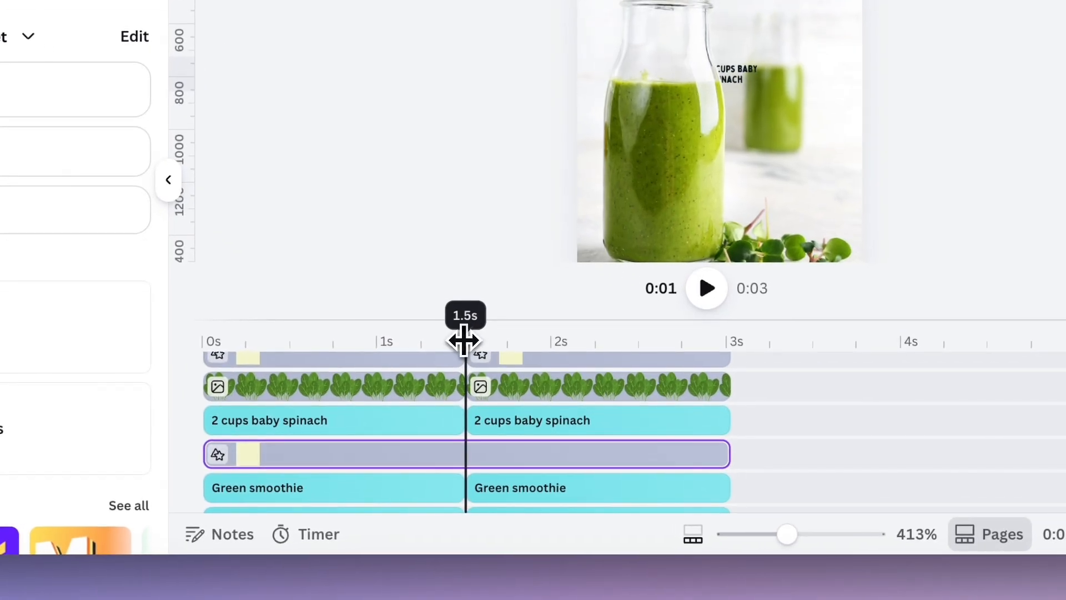
pyautogui.scroll(-4, 476, 452)
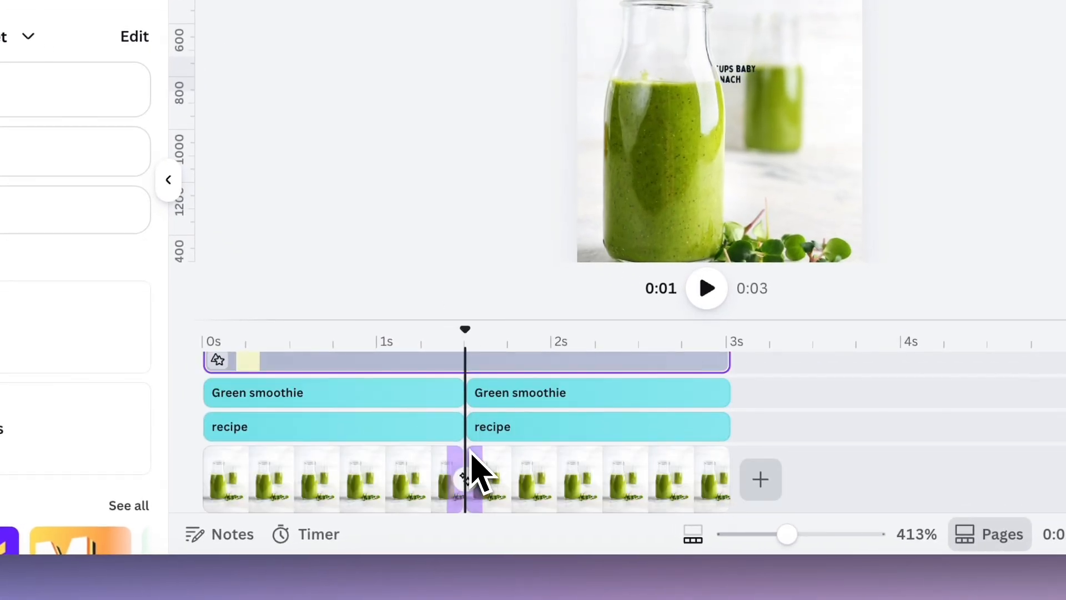
pyautogui.scroll(3, 471, 452)
pyautogui.rightClick(466, 432)
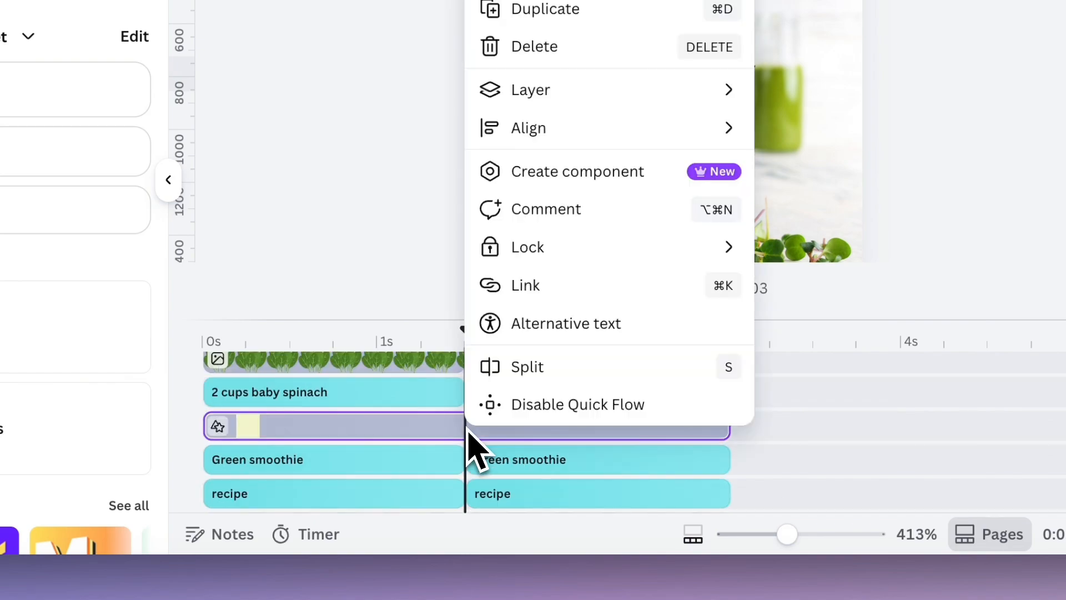
pyautogui.click(504, 366)
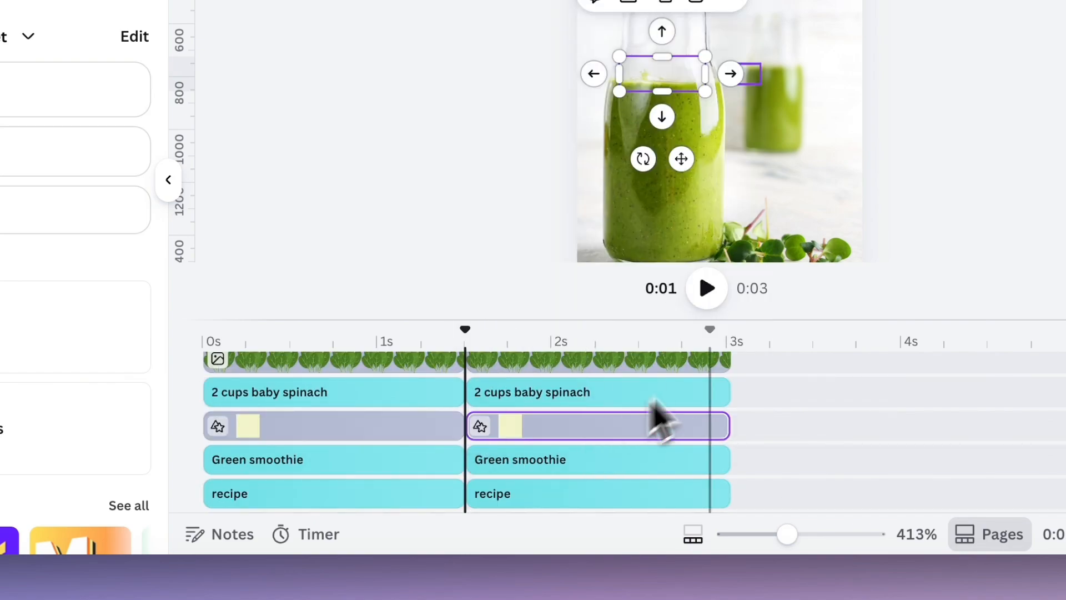
# - Widen the second clip's spinach label background past the bottle to enclose the leaf and text, and preview the slide-out
pyautogui.moveTo(510, 332); pyautogui.dragTo(516, 331)
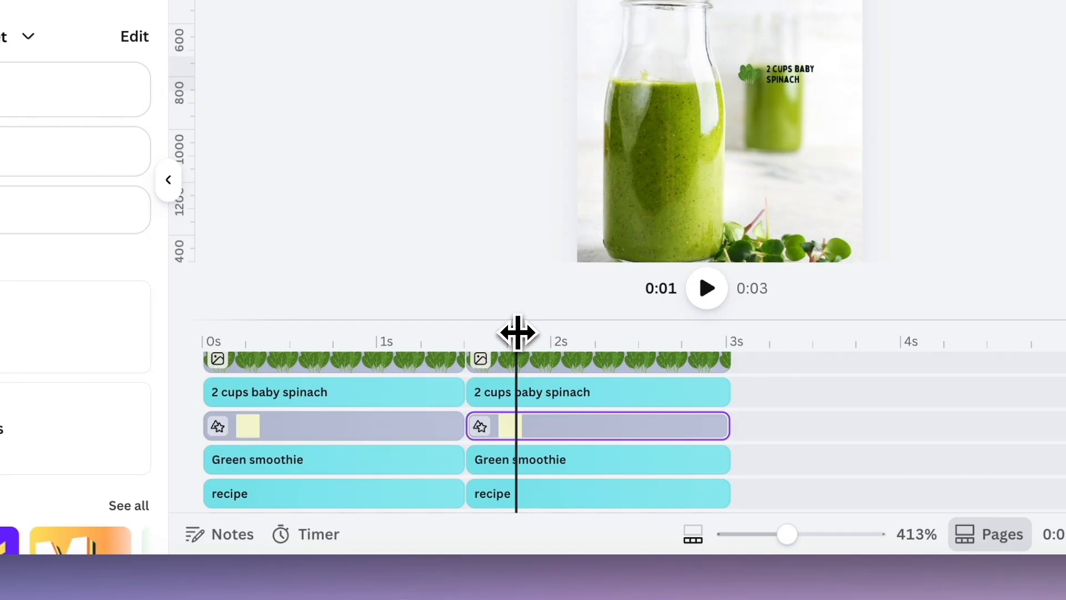
pyautogui.click(578, 426)
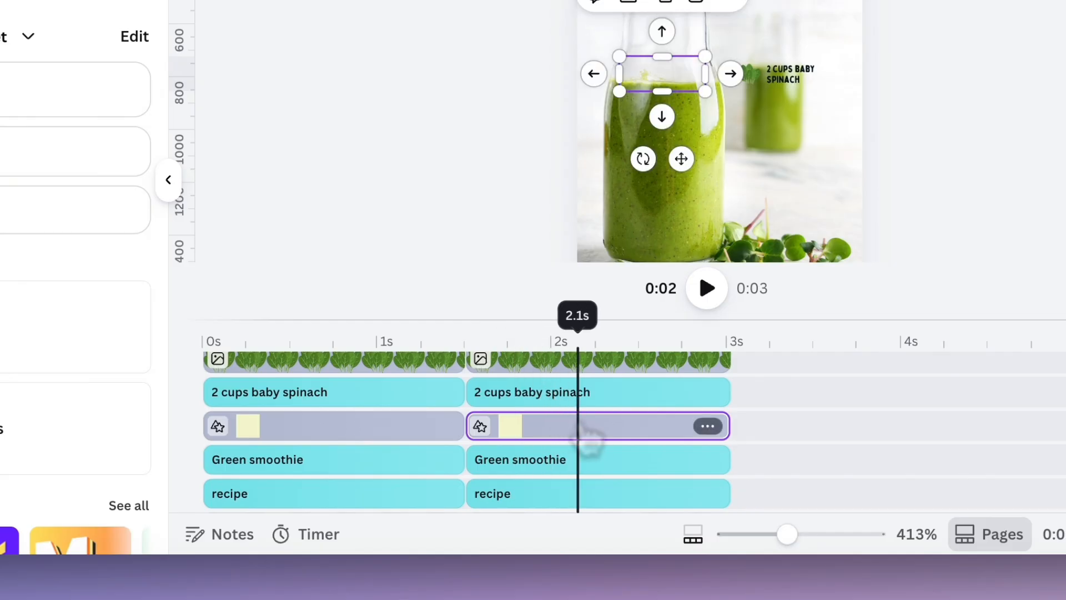
pyautogui.scroll(-2, 587, 438)
pyautogui.scroll(2, 587, 439)
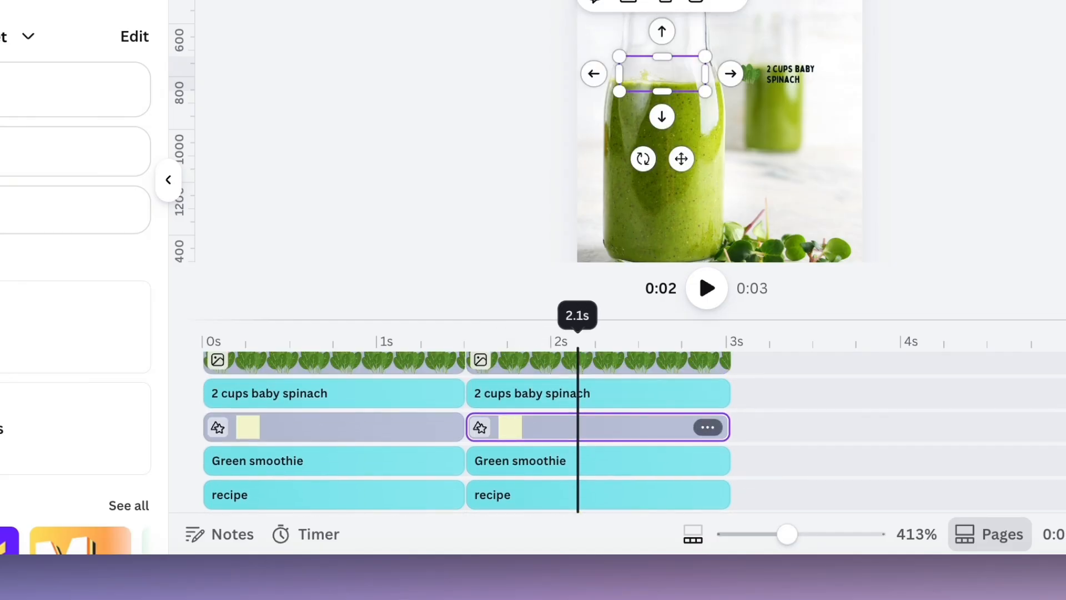
pyautogui.scroll(-2, 598, 432)
pyautogui.scroll(2, 598, 432)
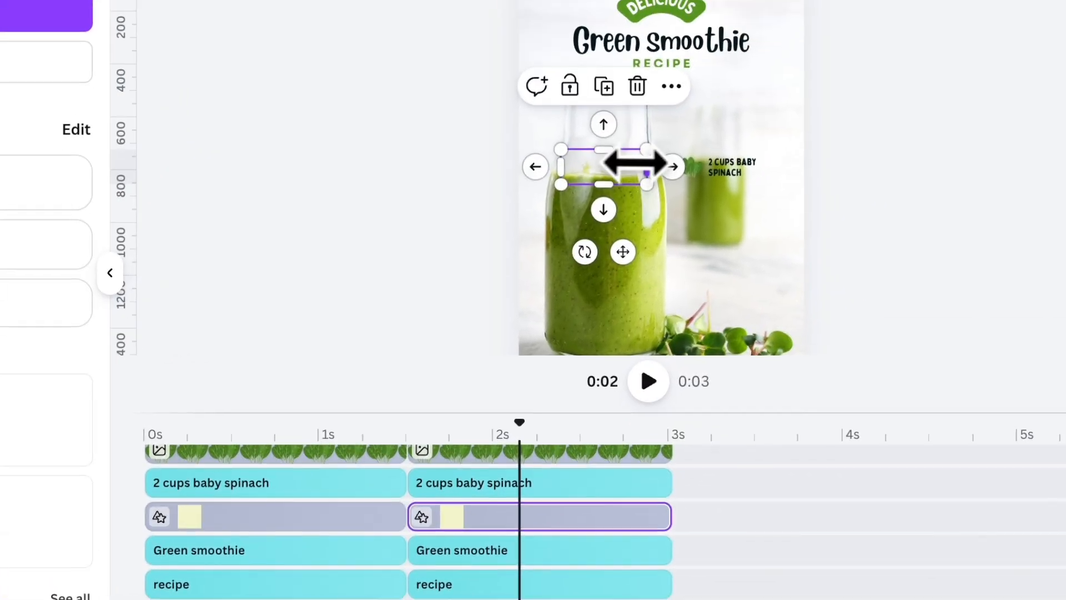
pyautogui.moveTo(644, 162); pyautogui.dragTo(774, 181)
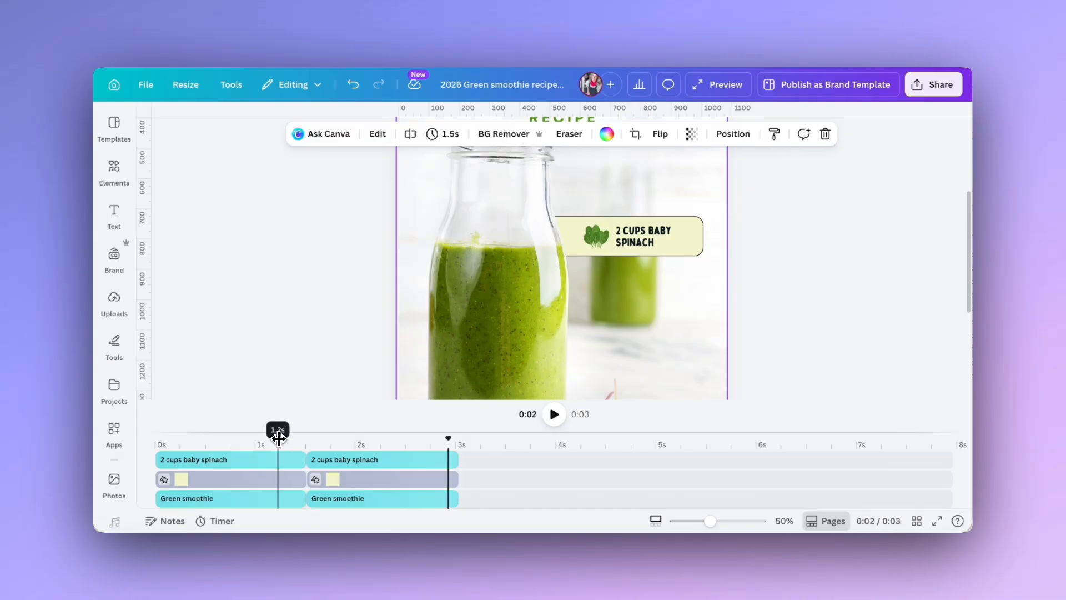
pyautogui.click(278, 438)
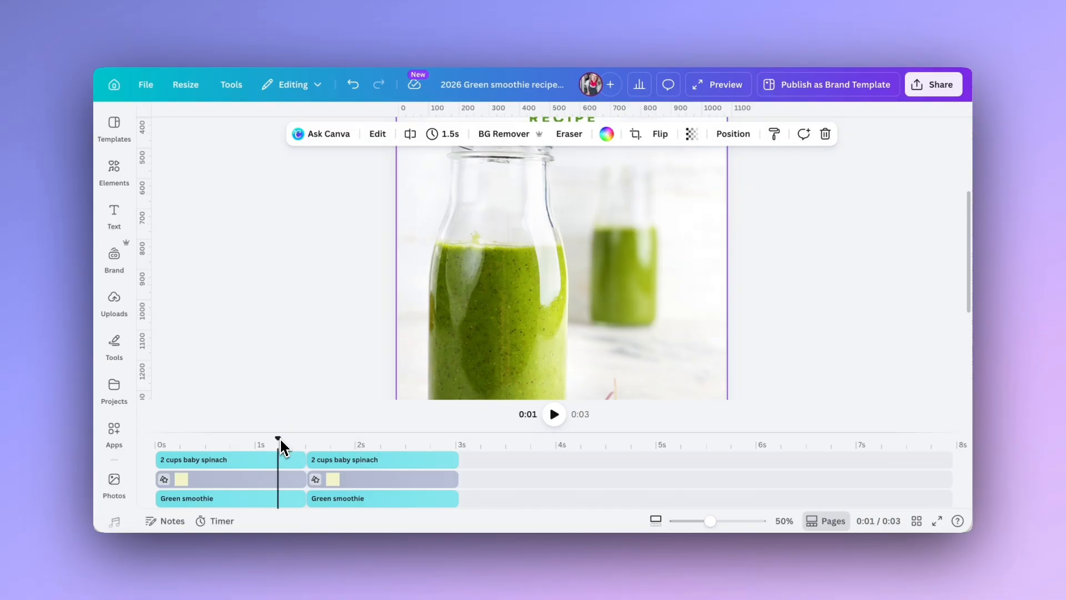
pyautogui.moveTo(303, 440); pyautogui.dragTo(332, 441)
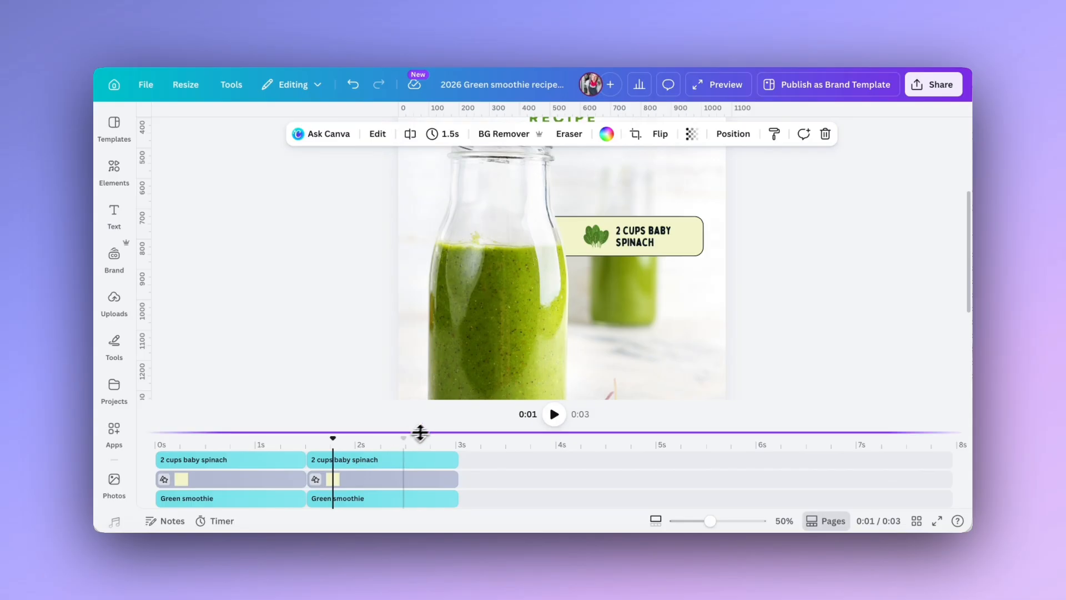
# - Enlarge the timeline area and duplicate the second smoothie clip
pyautogui.moveTo(436, 432); pyautogui.dragTo(429, 356)
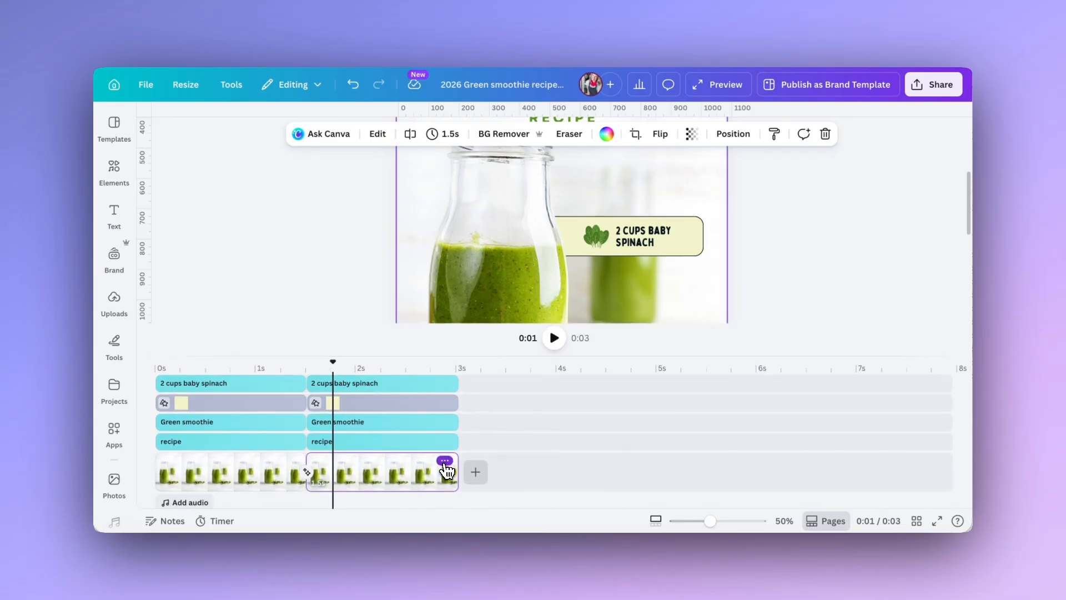
pyautogui.click(444, 461)
pyautogui.click(482, 280)
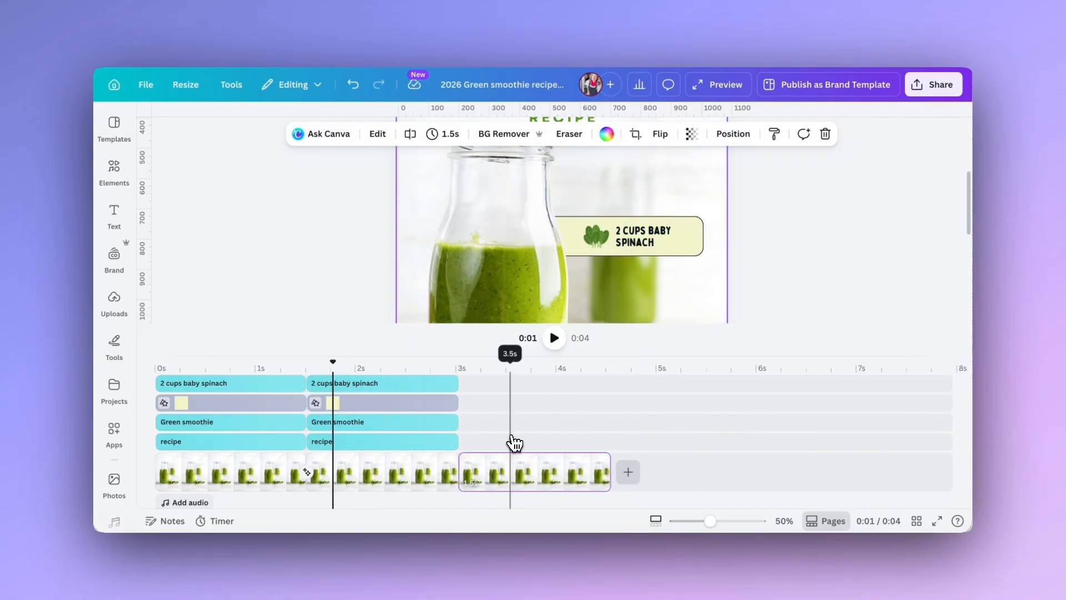
# - Extend the second clip's coconut milk label background to 3.0 seconds so it also covers the third clip
pyautogui.scroll(3, 508, 445)
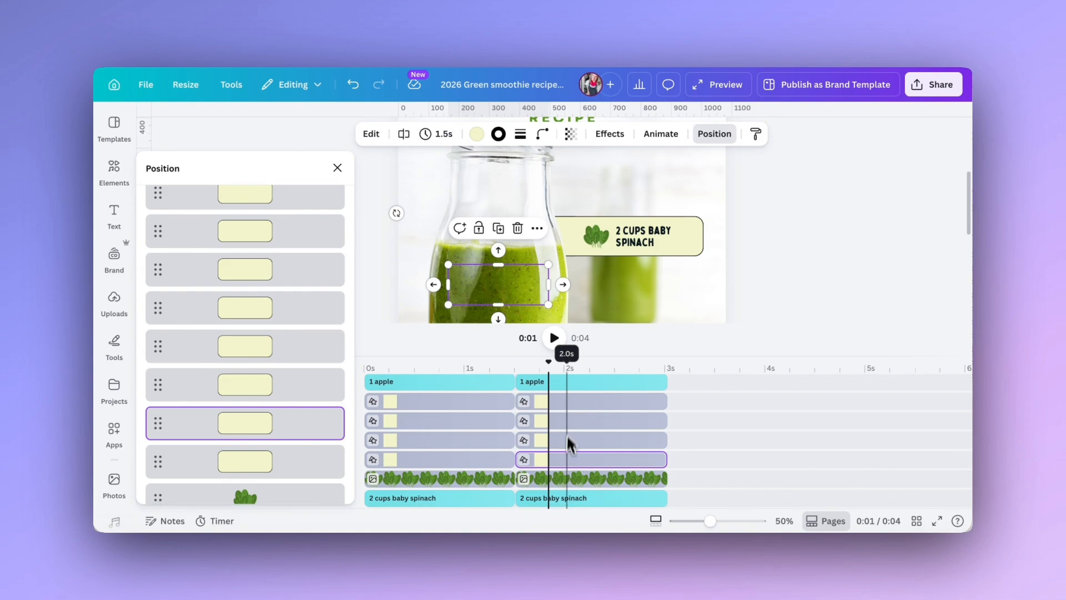
pyautogui.hscroll(2, 569, 433)
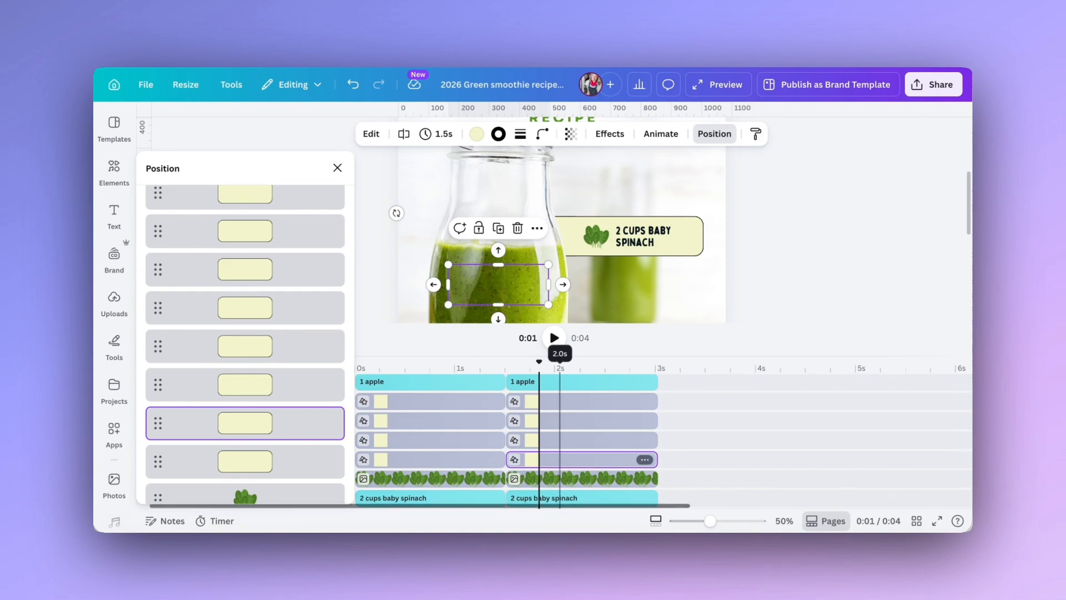
pyautogui.scroll(-2, 622, 414)
pyautogui.moveTo(620, 401); pyautogui.dragTo(772, 403)
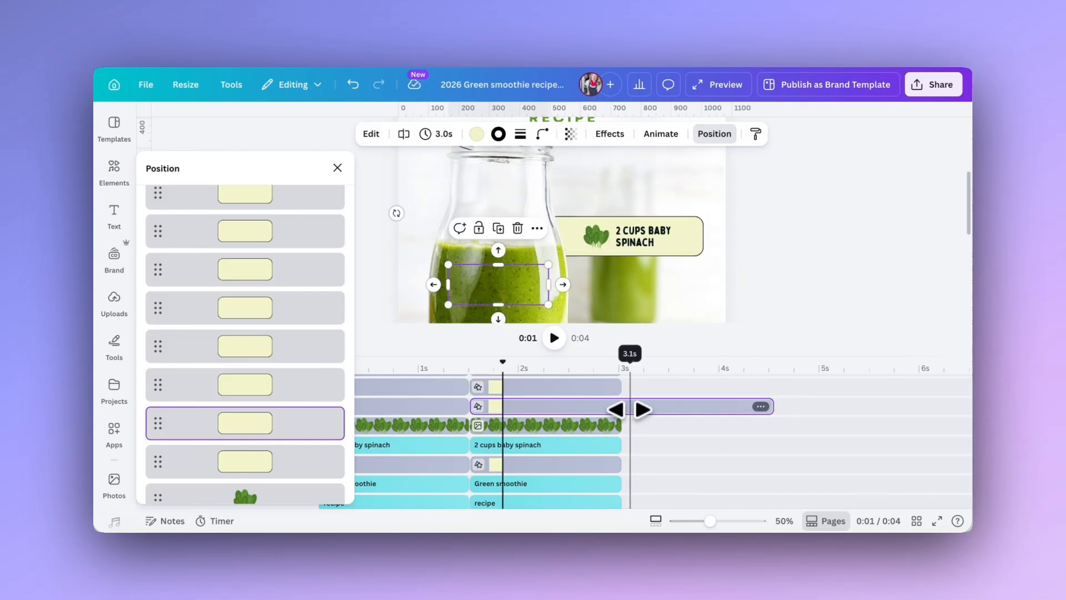
# - Extend the second clip's coconut image and "2 cups coconut milk" text to 3.0 seconds, through the third clip
pyautogui.scroll(2, 641, 411)
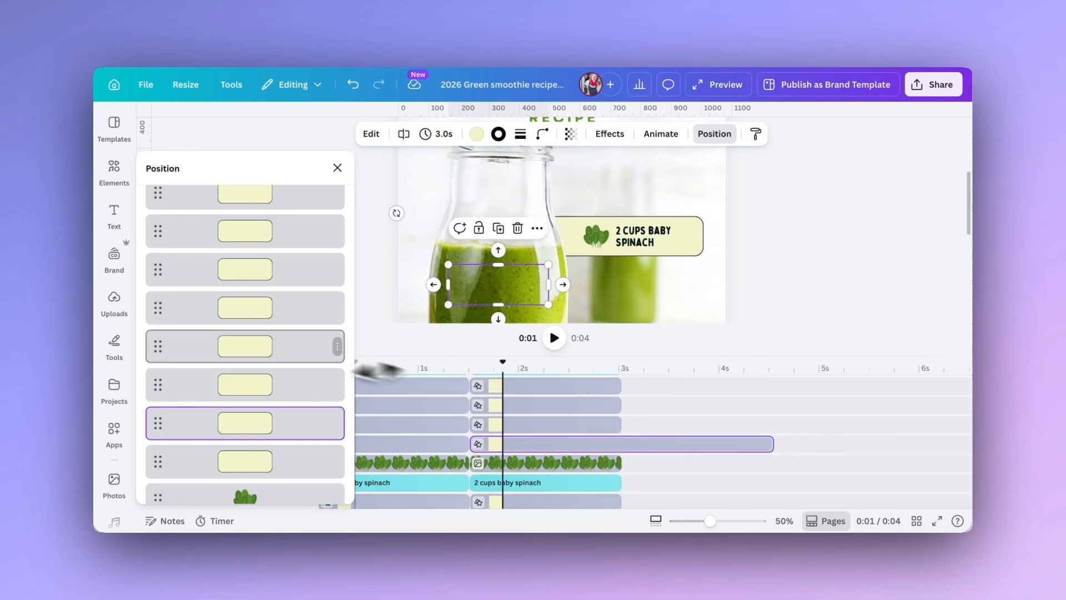
pyautogui.scroll(5, 266, 342)
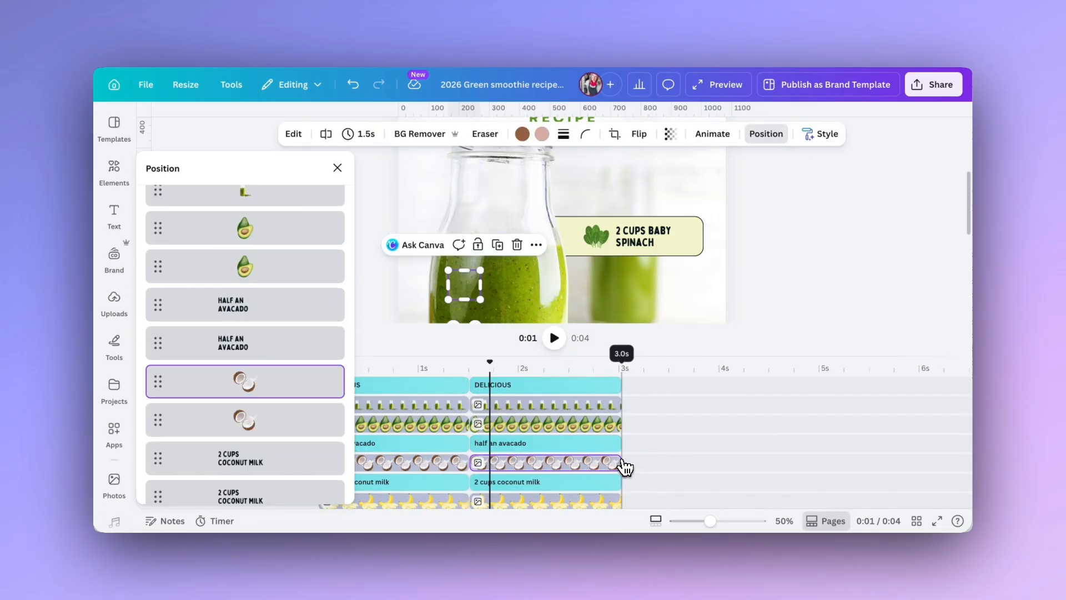
pyautogui.moveTo(620, 461); pyautogui.dragTo(770, 461)
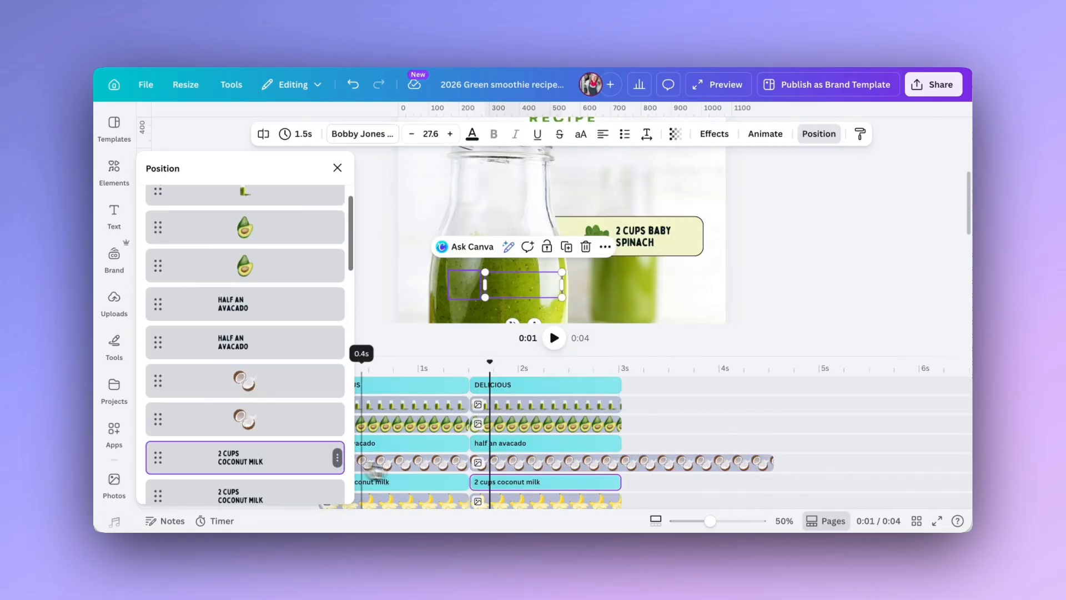
pyautogui.moveTo(620, 481); pyautogui.dragTo(773, 483)
# - Split the coconut milk label background at 3.0 s and widen its third-clip part beyond the bottle's right side
pyautogui.scroll(-2, 647, 451)
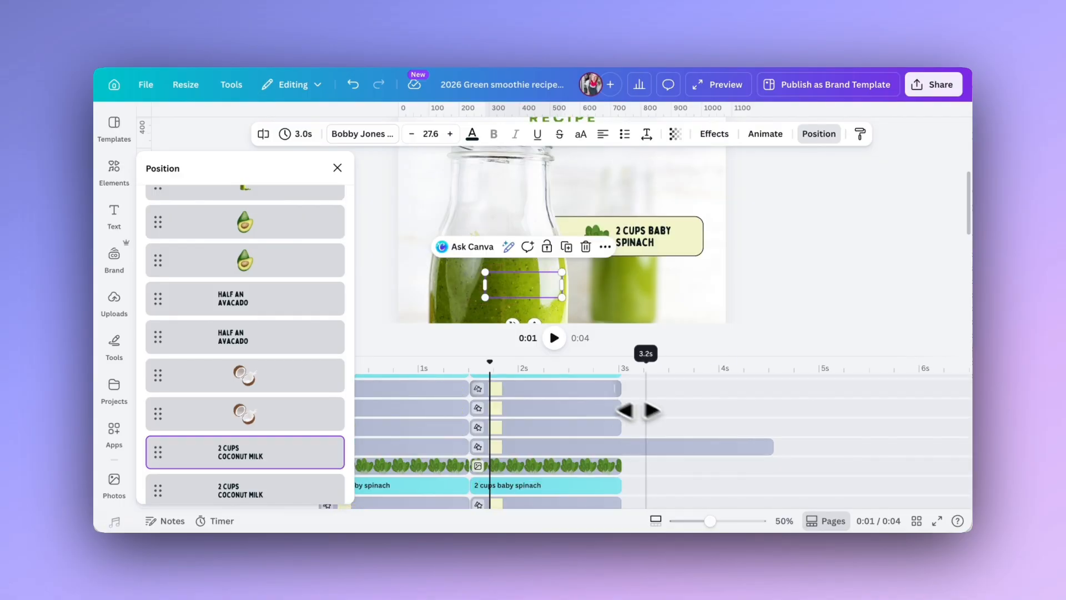
pyautogui.scroll(-2, 673, 436)
pyautogui.scroll(-1, 673, 438)
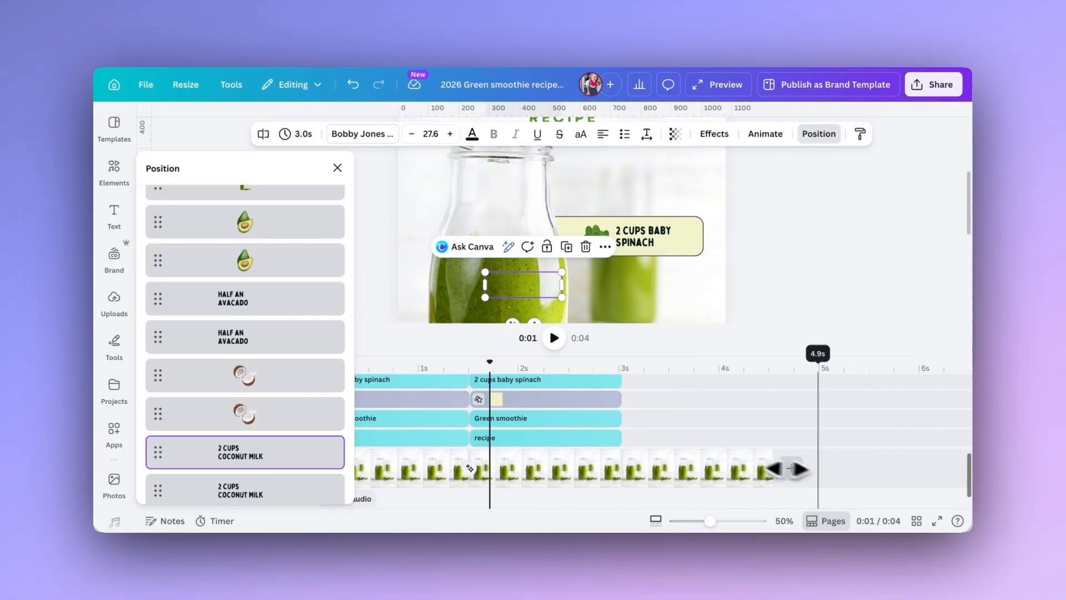
pyautogui.click(616, 366)
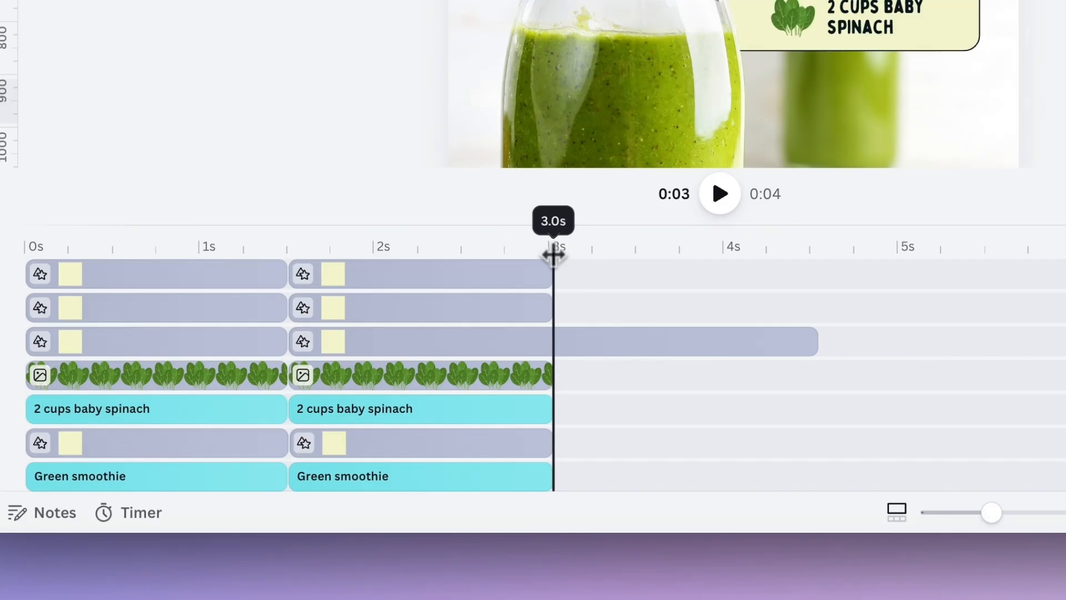
pyautogui.scroll(-2, 684, 482)
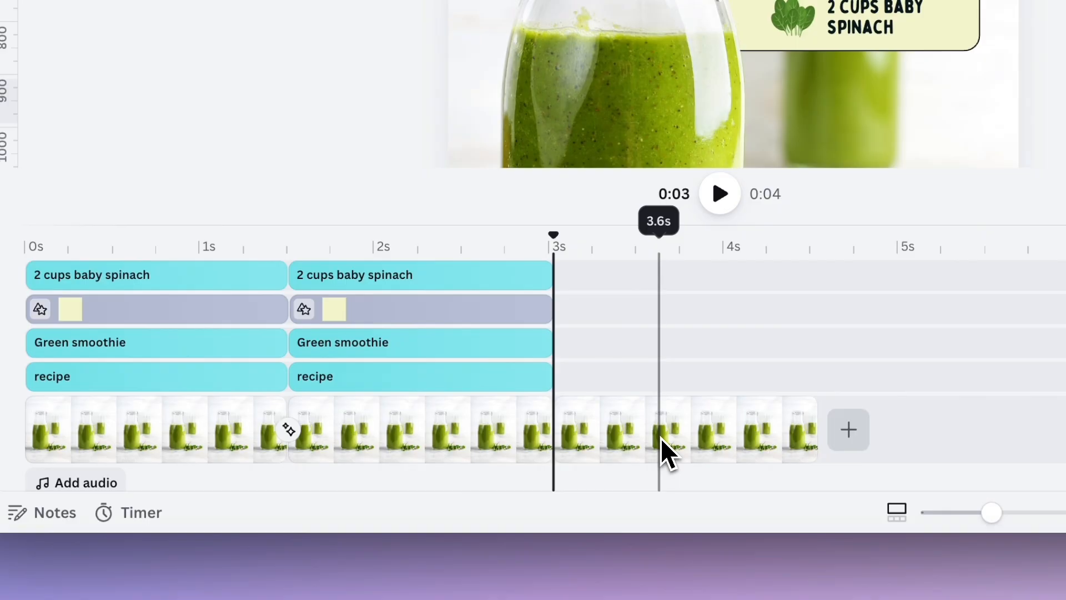
pyautogui.scroll(5, 647, 369)
pyautogui.rightClick(556, 452)
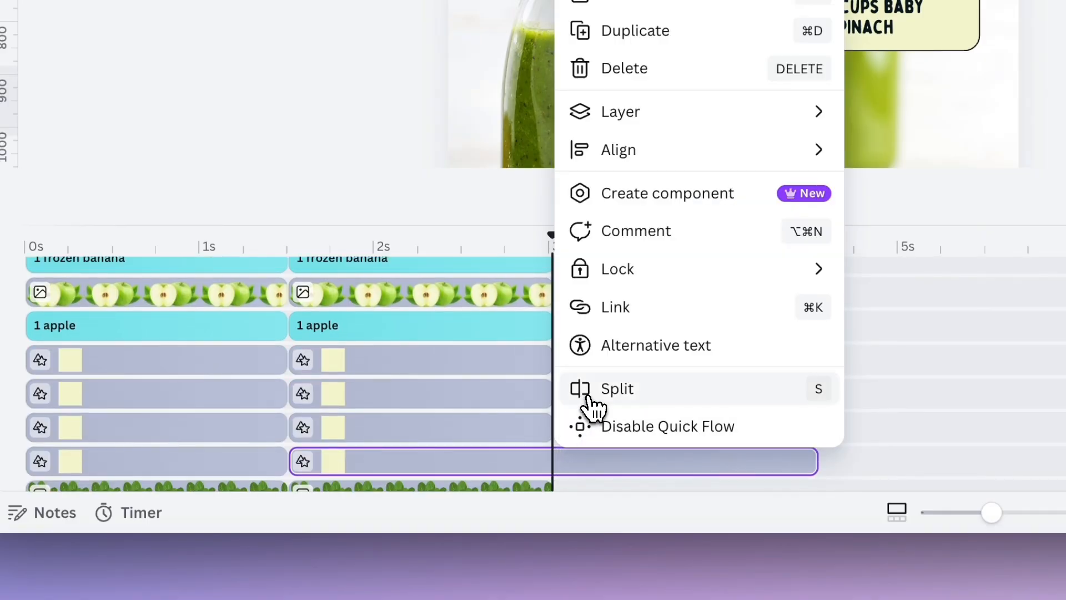
pyautogui.click(590, 392)
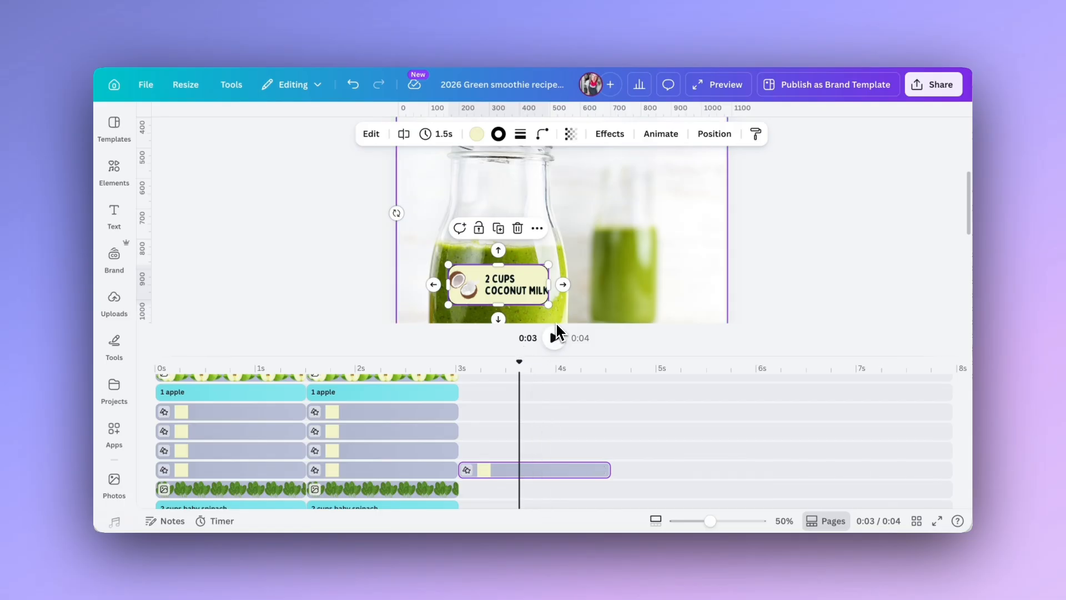
pyautogui.moveTo(548, 284); pyautogui.dragTo(698, 286)
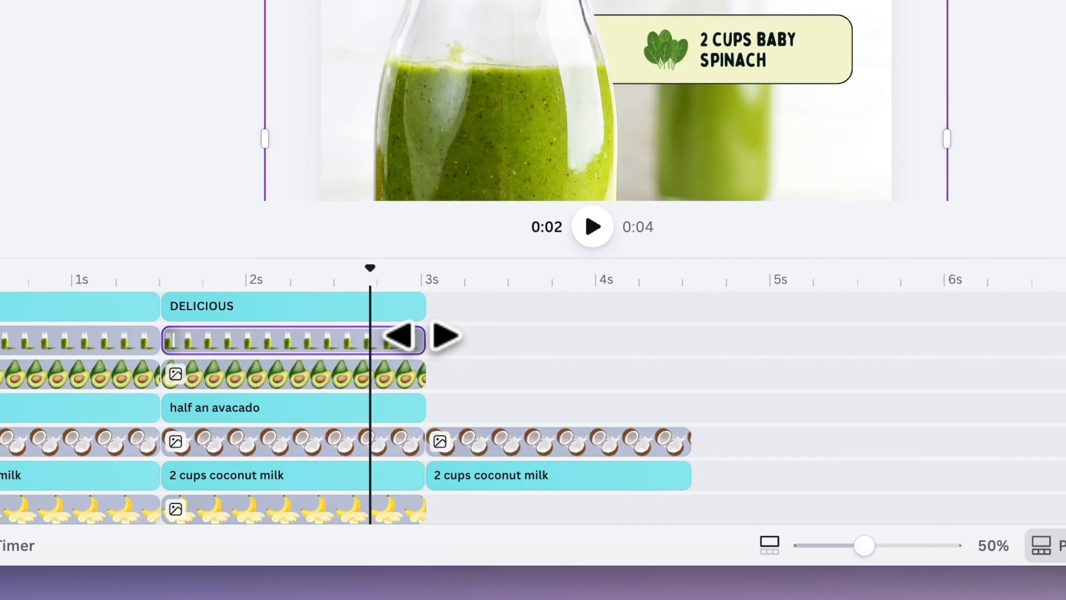
# - Extend the second clip's bottle cut-out, spinach image and "2 cups baby spinach" text to the third clip's end
pyautogui.moveTo(454, 400); pyautogui.dragTo(520, 403)
pyautogui.moveTo(533, 341); pyautogui.dragTo(690, 343)
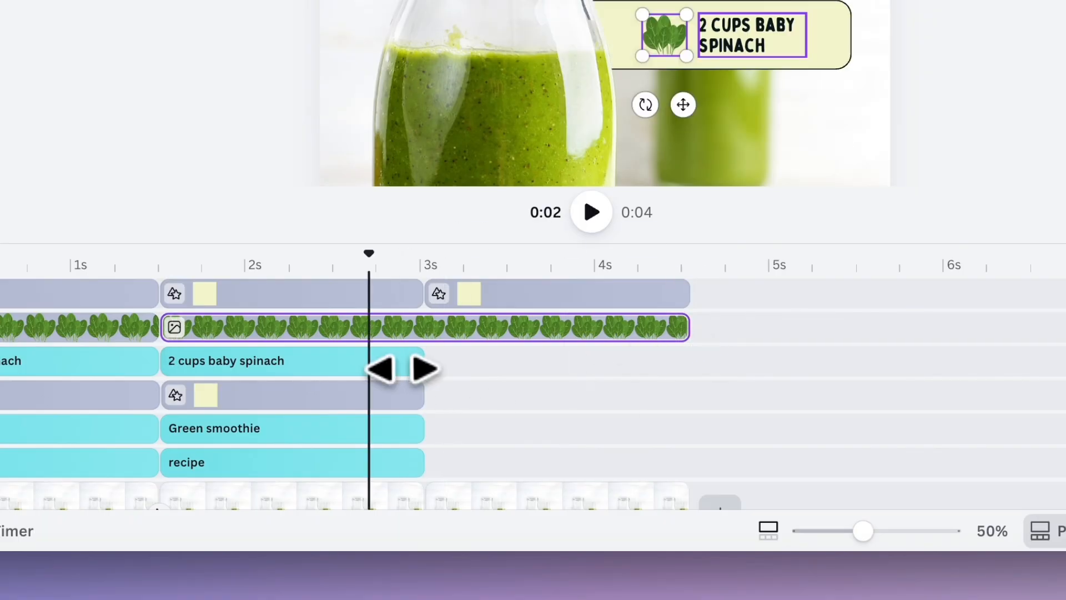
pyautogui.moveTo(403, 368); pyautogui.dragTo(690, 368)
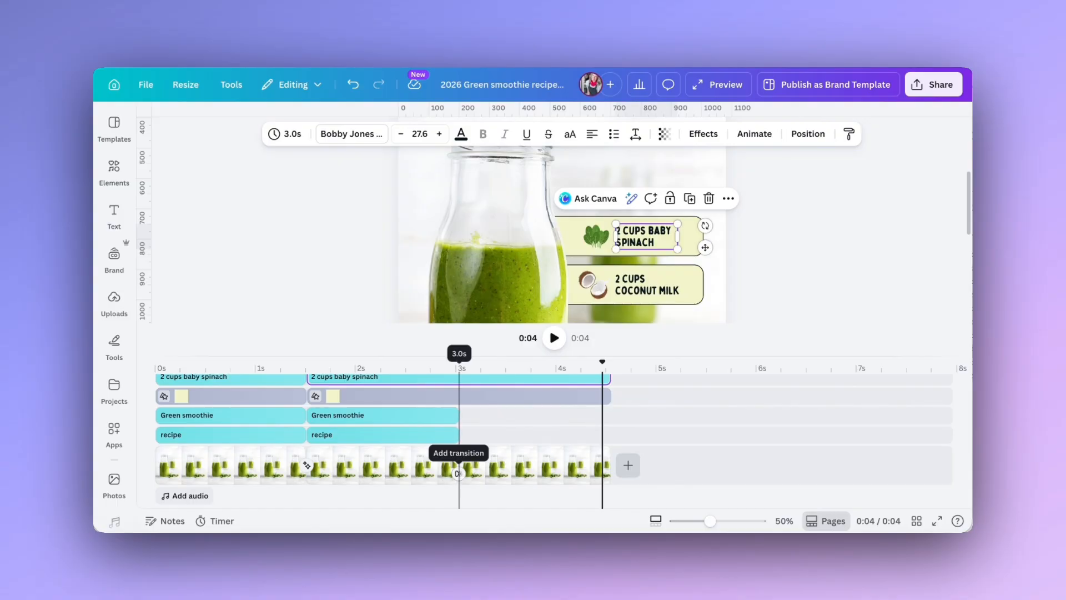
# - Add a Match & Move transition between the second and third clips and preview the coconut milk label's slide-out
pyautogui.click(459, 474)
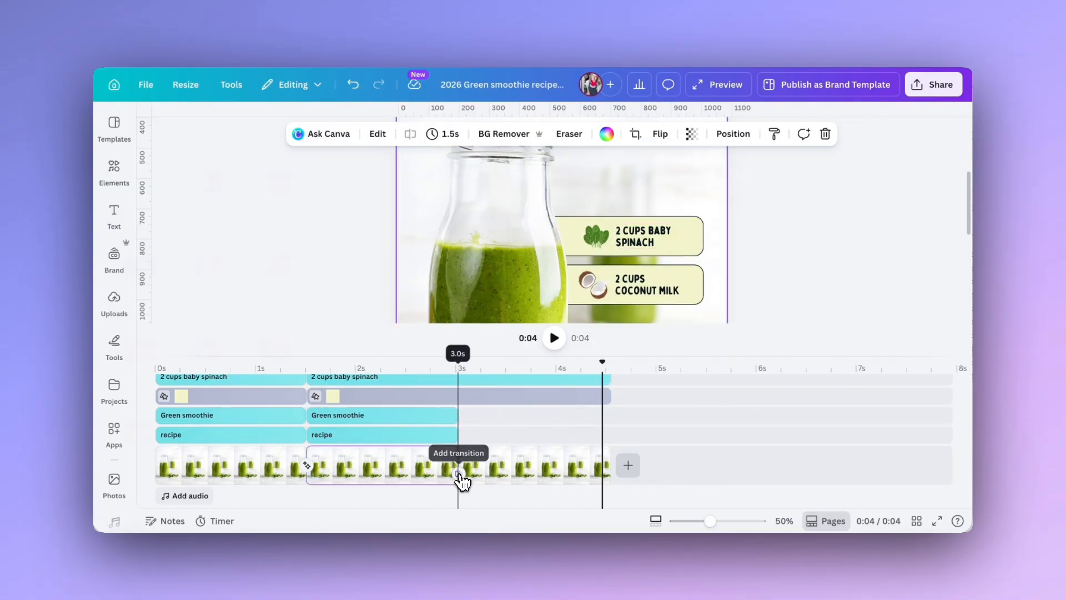
pyautogui.click(179, 405)
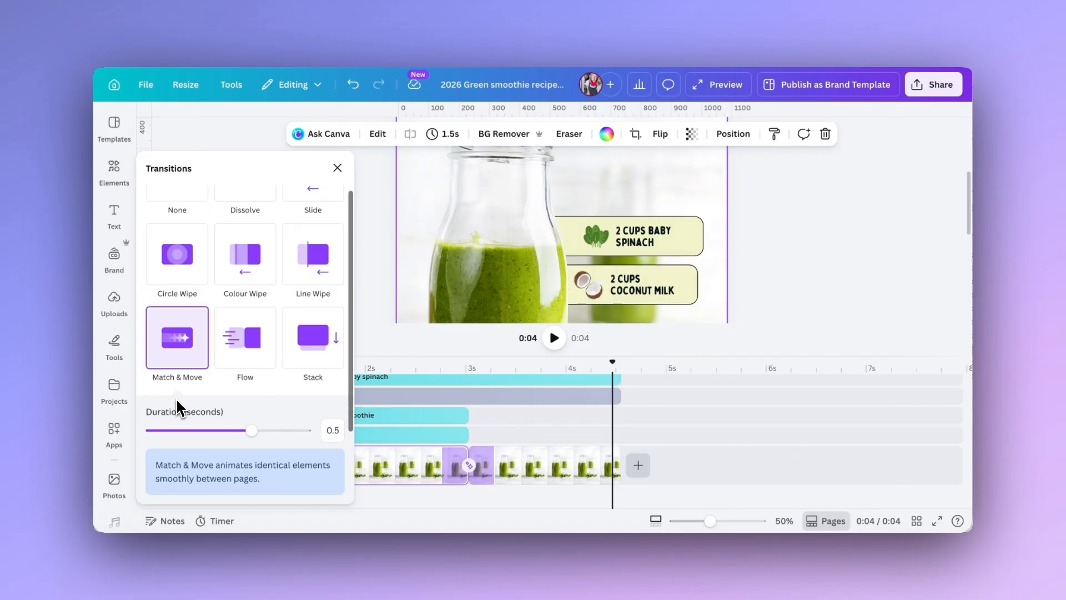
pyautogui.moveTo(607, 363); pyautogui.dragTo(482, 369)
pyautogui.click(380, 201)
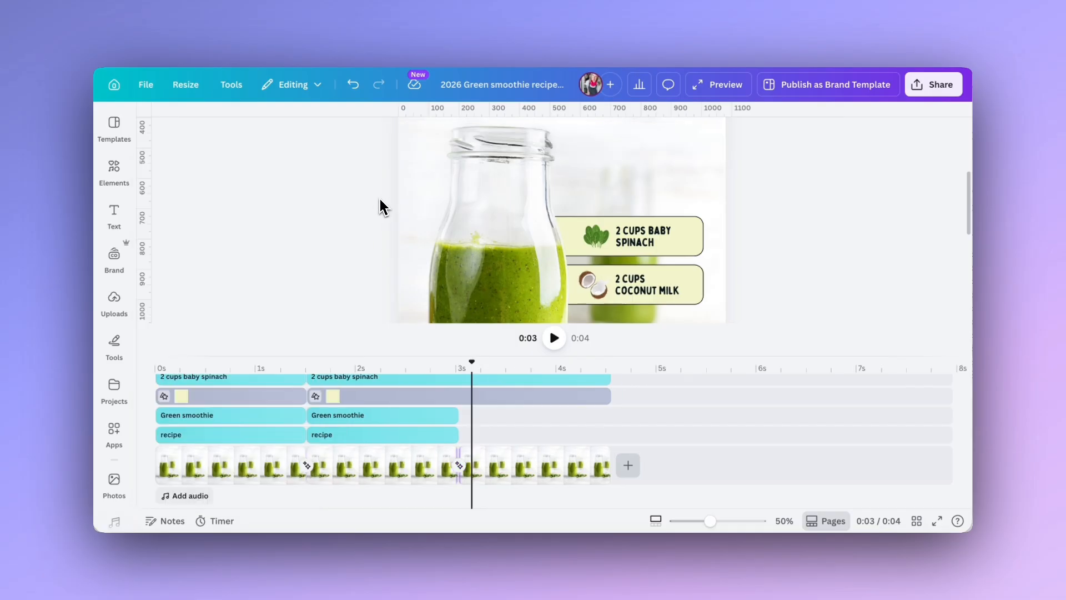
# - Enlarge the timeline area and examine which element tracks extend into the third clip
pyautogui.moveTo(377, 353); pyautogui.dragTo(383, 194)
pyautogui.scroll(5, 533, 352)
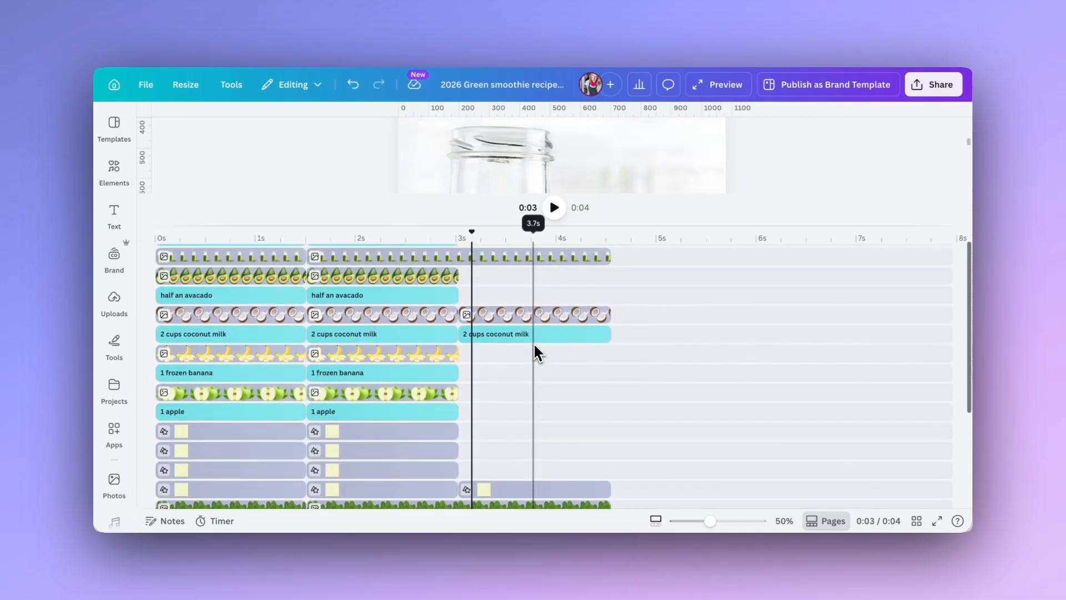
pyautogui.scroll(-5, 534, 352)
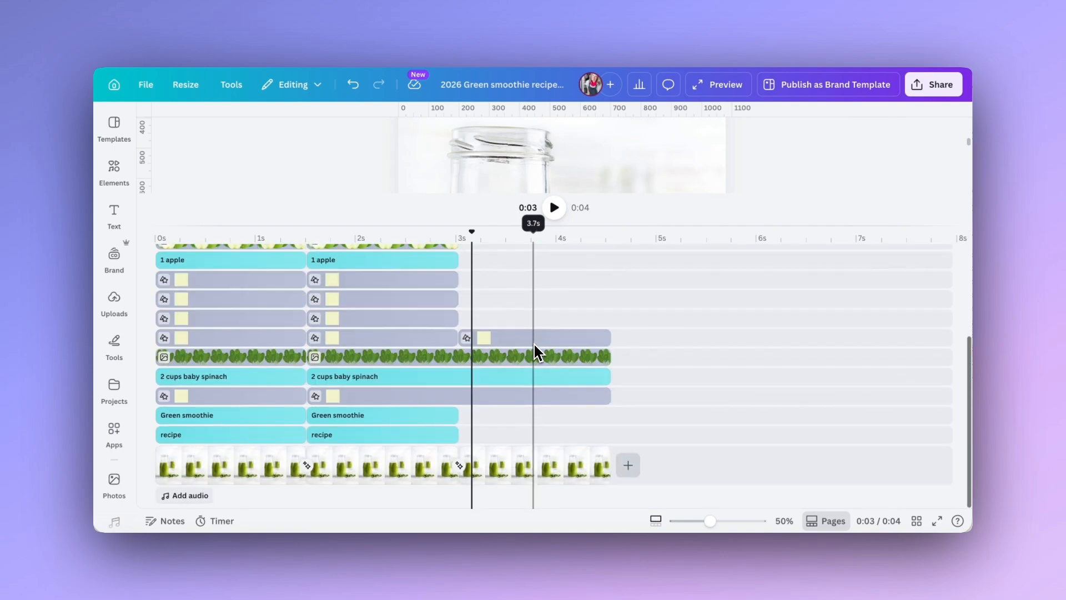
pyautogui.scroll(5, 534, 352)
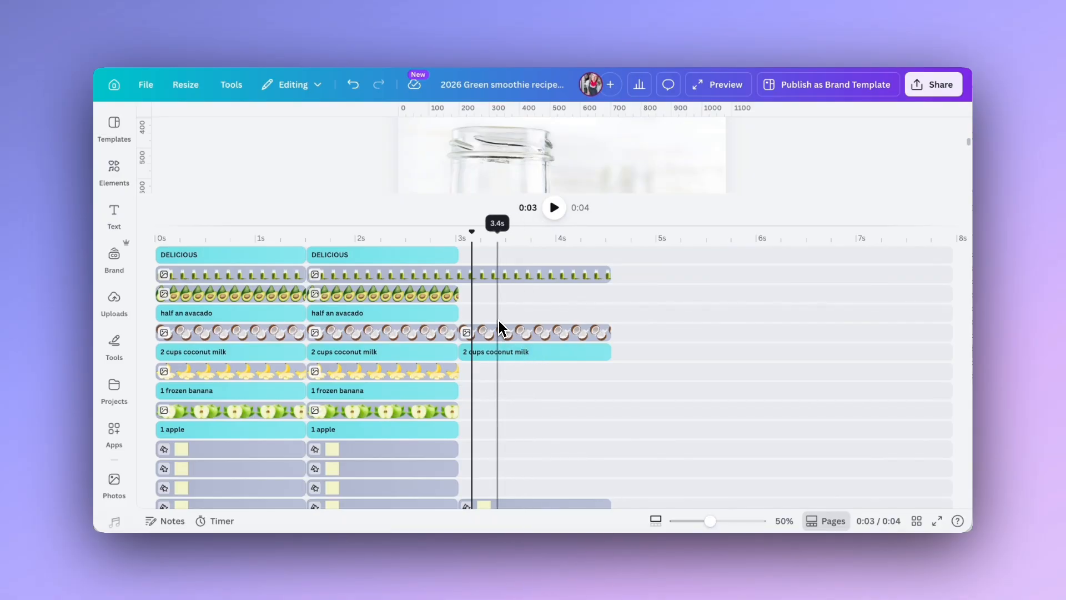
# - Duplicate the third background clip to add a fourth clip at the video's end
pyautogui.moveTo(606, 227); pyautogui.dragTo(607, 438)
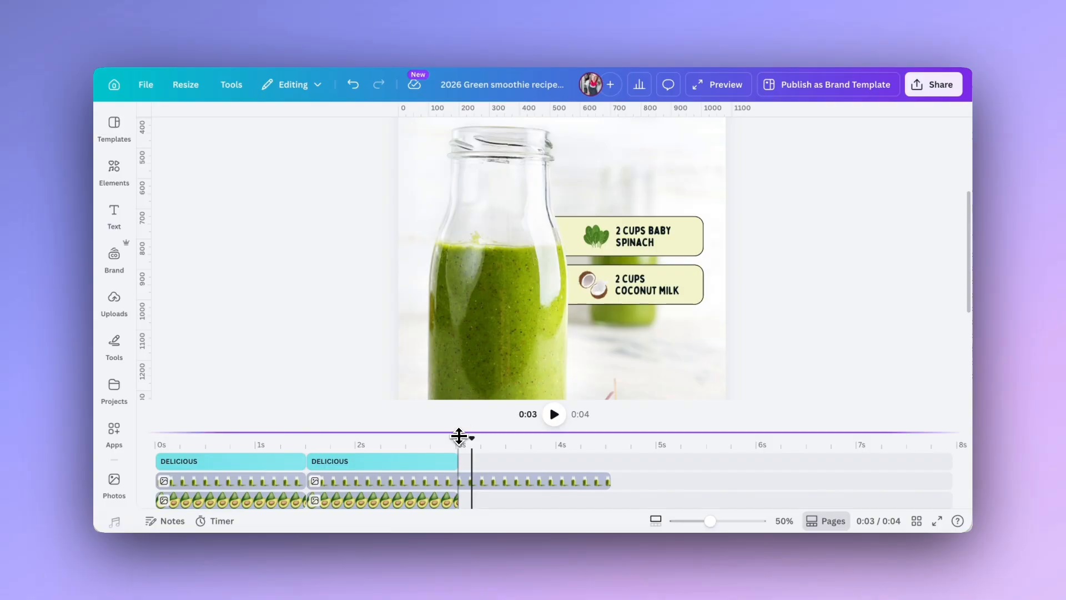
pyautogui.moveTo(457, 434); pyautogui.dragTo(457, 242)
pyautogui.click(591, 463)
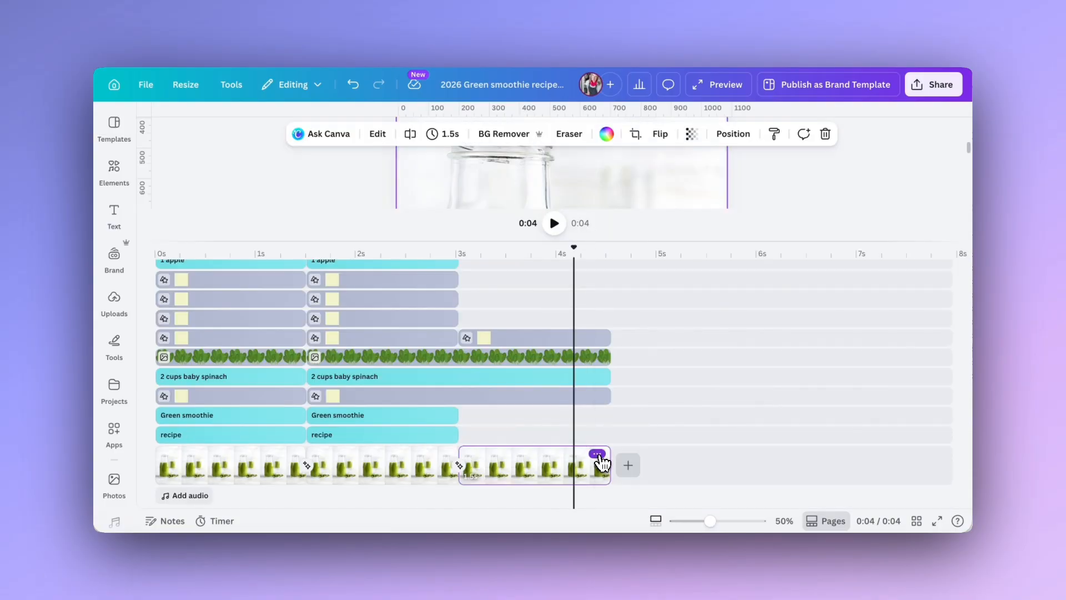
pyautogui.click(598, 454)
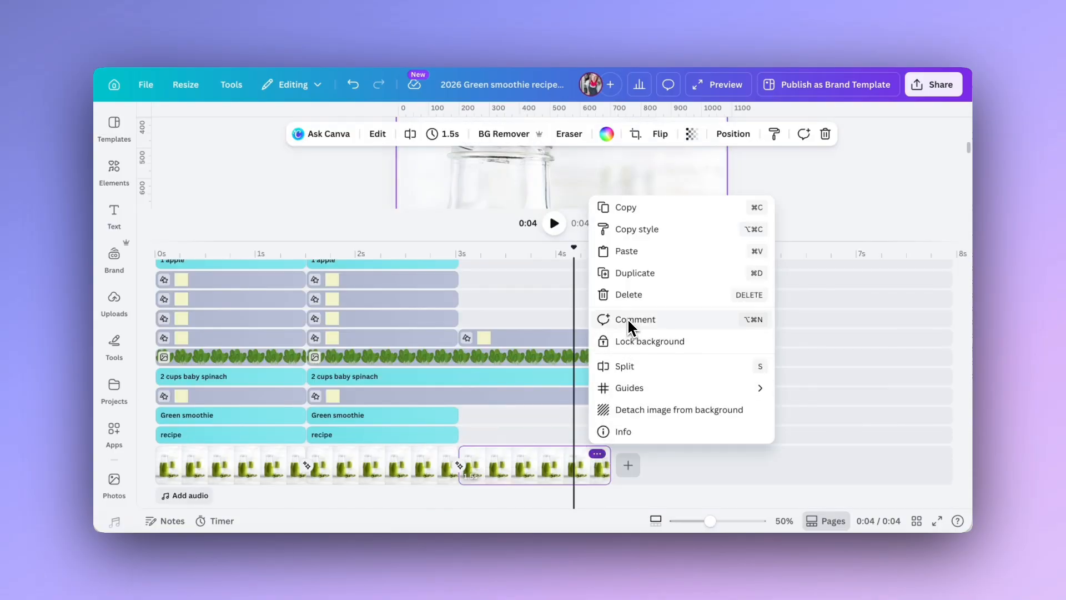
pyautogui.click(627, 273)
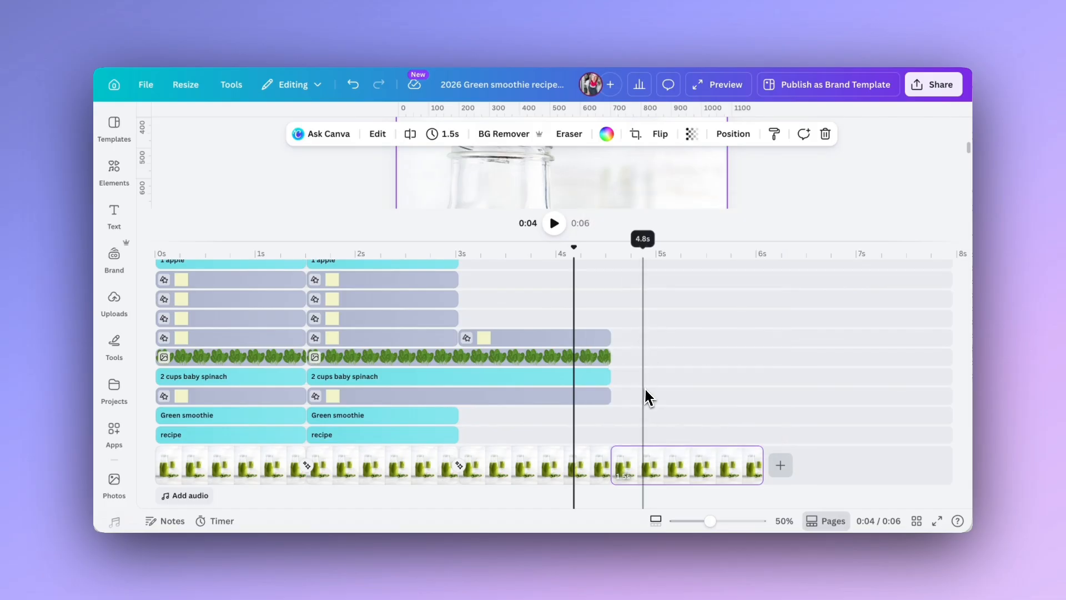
# - Extend the baby spinach background, text and image, plus the coconut milk label's background and text, to the fourth clip's end
pyautogui.click(593, 395)
pyautogui.moveTo(609, 393); pyautogui.dragTo(761, 399)
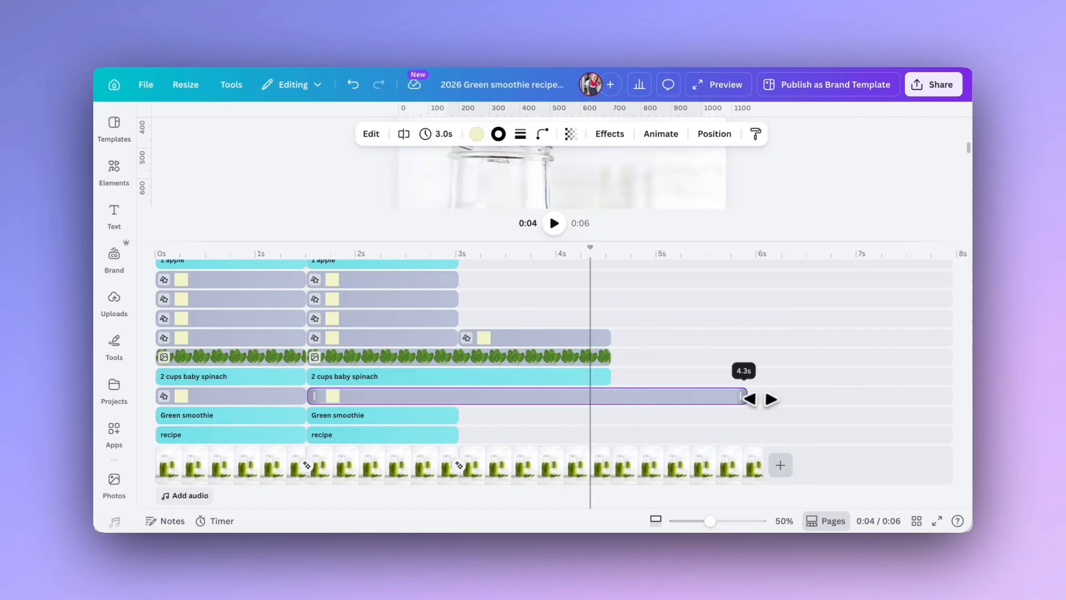
pyautogui.click(606, 376)
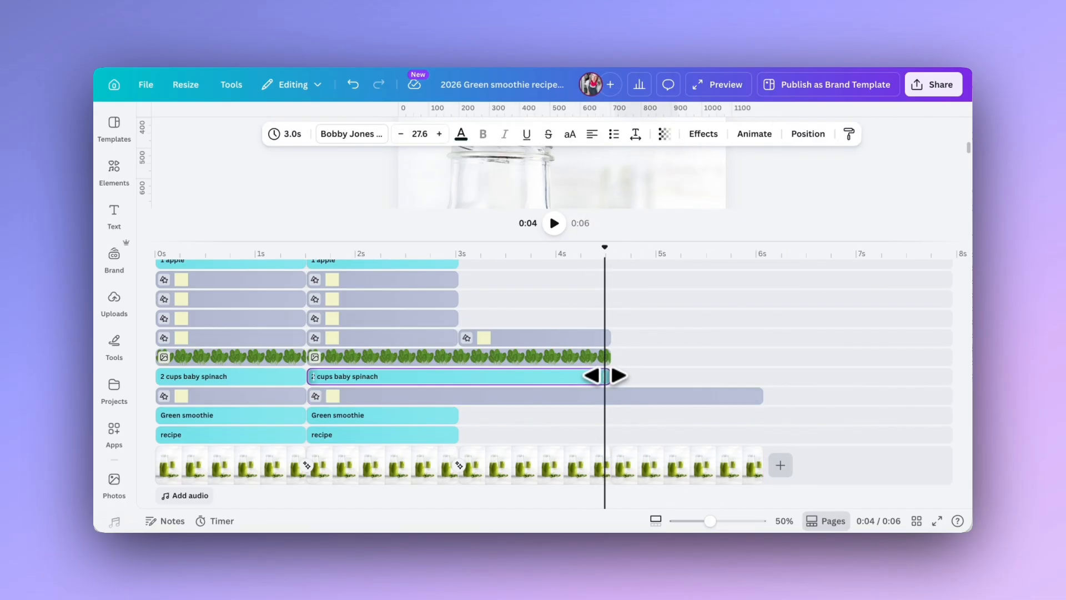
pyautogui.moveTo(606, 377); pyautogui.dragTo(751, 378)
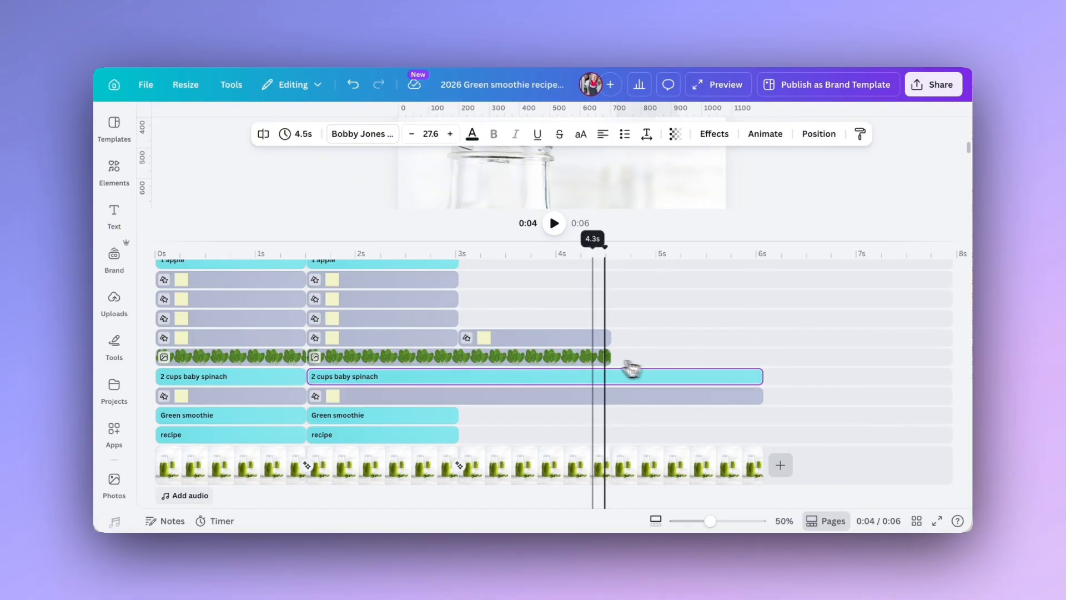
pyautogui.click(587, 358)
pyautogui.moveTo(610, 357); pyautogui.dragTo(755, 359)
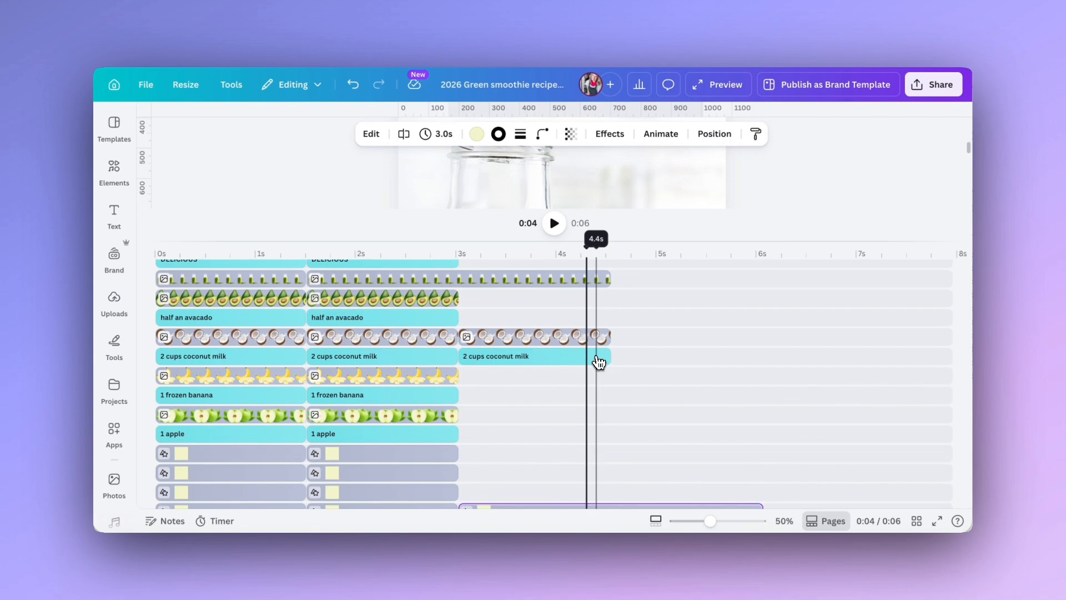
pyautogui.click(596, 356)
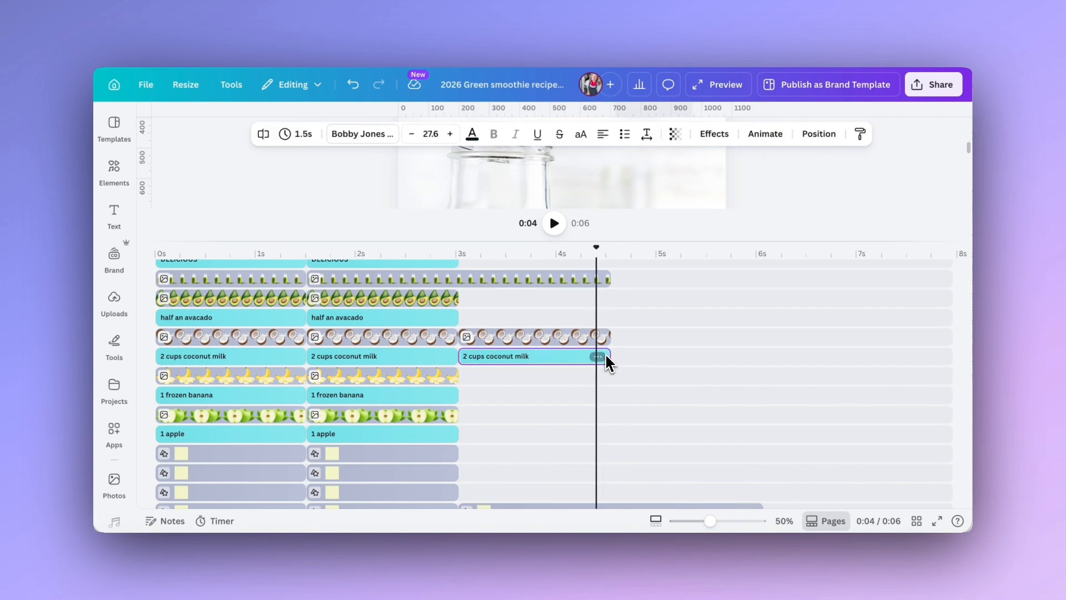
pyautogui.moveTo(616, 354); pyautogui.dragTo(763, 358)
pyautogui.click(571, 346)
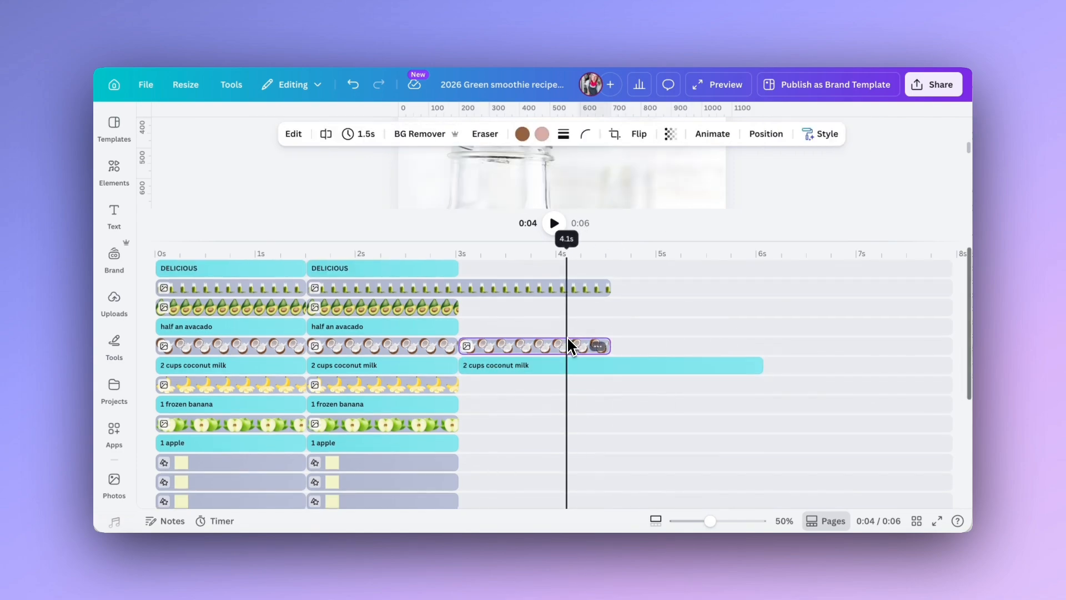
pyautogui.keyDown('shift'); pyautogui.click(549, 288); pyautogui.keyUp('shift')
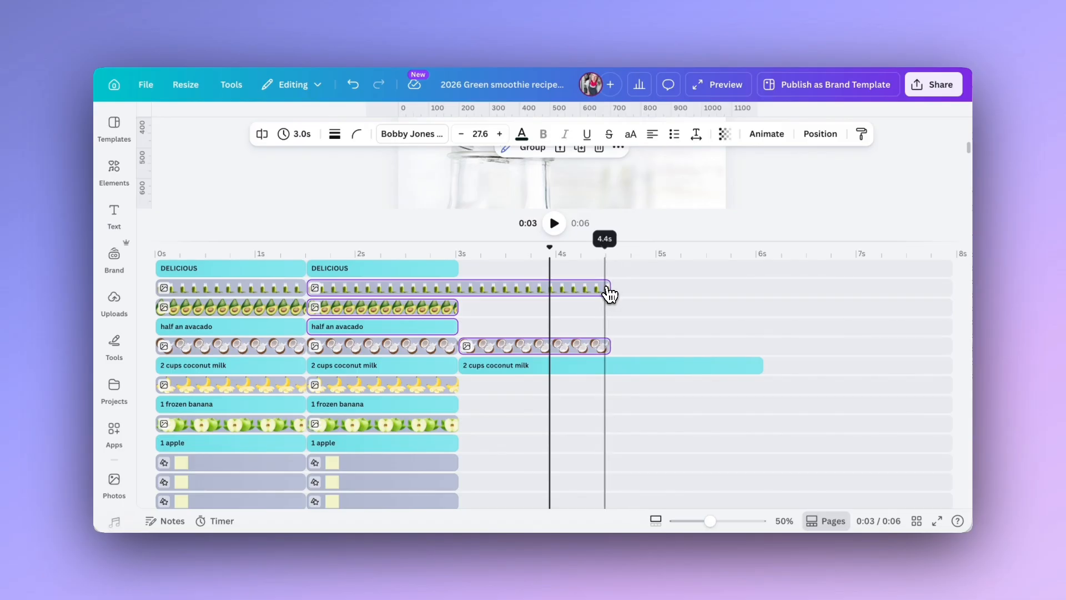
pyautogui.moveTo(607, 287); pyautogui.dragTo(640, 287)
pyautogui.press('super+z')
# - Extend the third clip's coconut image and the bottle cut-out to the fourth clip's end
pyautogui.click(602, 344)
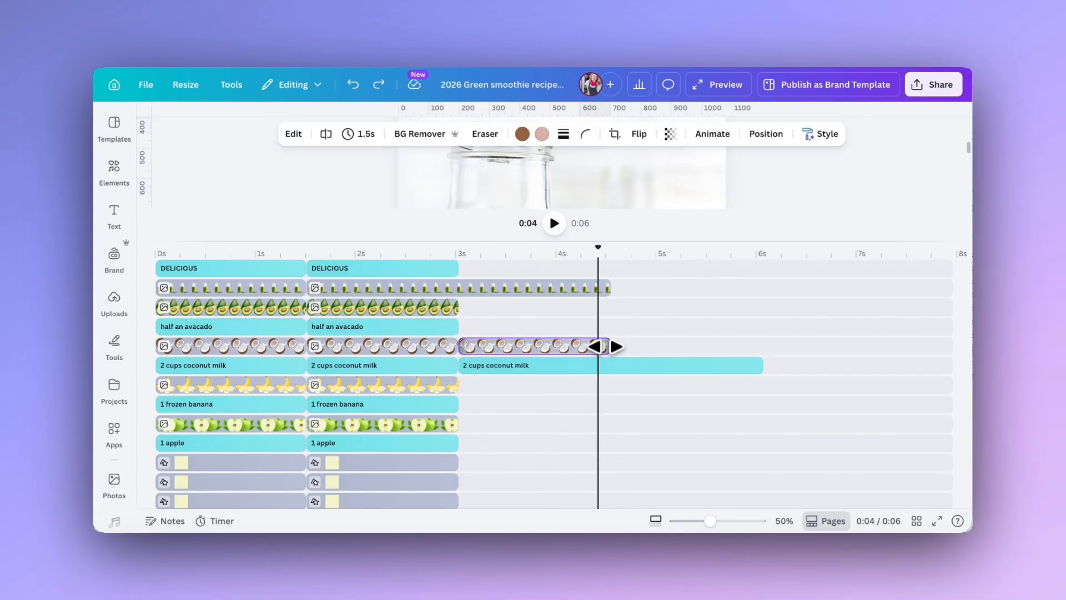
pyautogui.moveTo(605, 346); pyautogui.dragTo(750, 332)
pyautogui.click(598, 291)
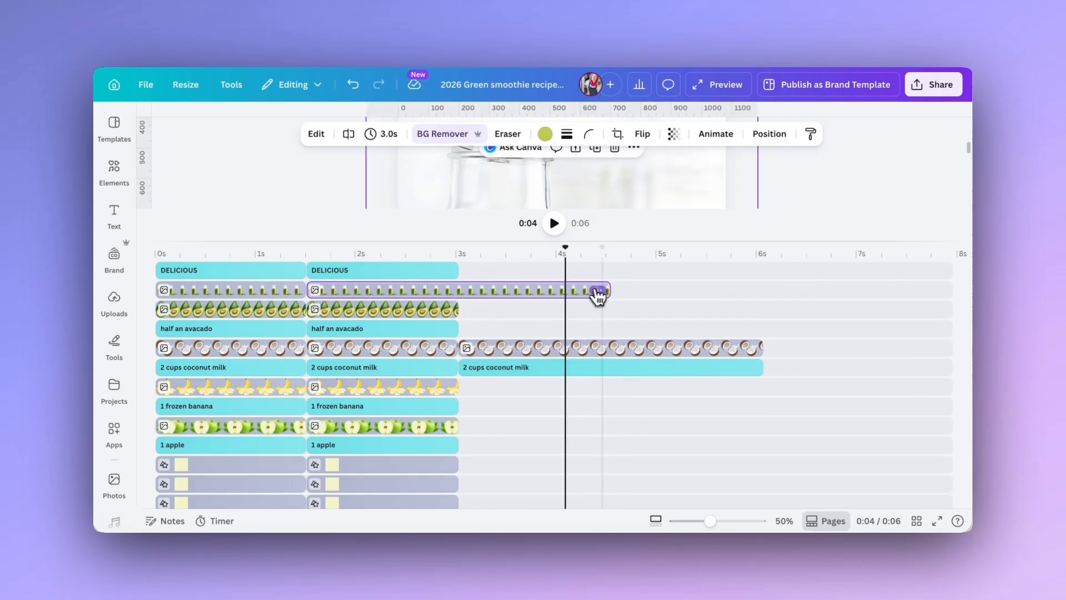
pyautogui.moveTo(599, 291); pyautogui.dragTo(764, 292)
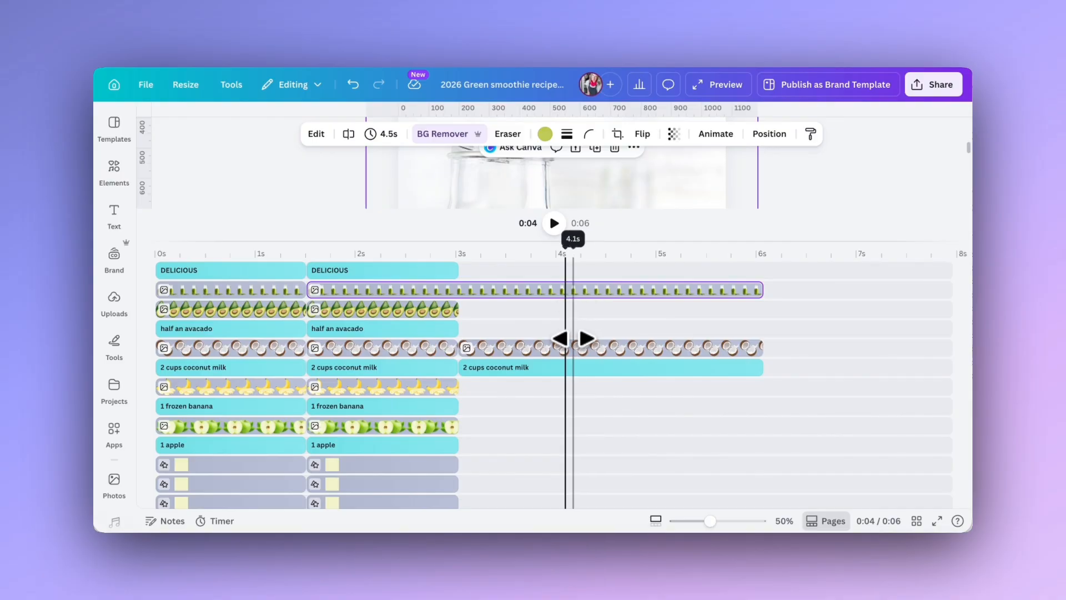
# - Shrink the timeline area to see more of the canvas and examine the bottle cut-out's place in the layer order
pyautogui.scroll(-2, 572, 336)
pyautogui.scroll(2, 574, 338)
pyautogui.moveTo(461, 242); pyautogui.dragTo(455, 392)
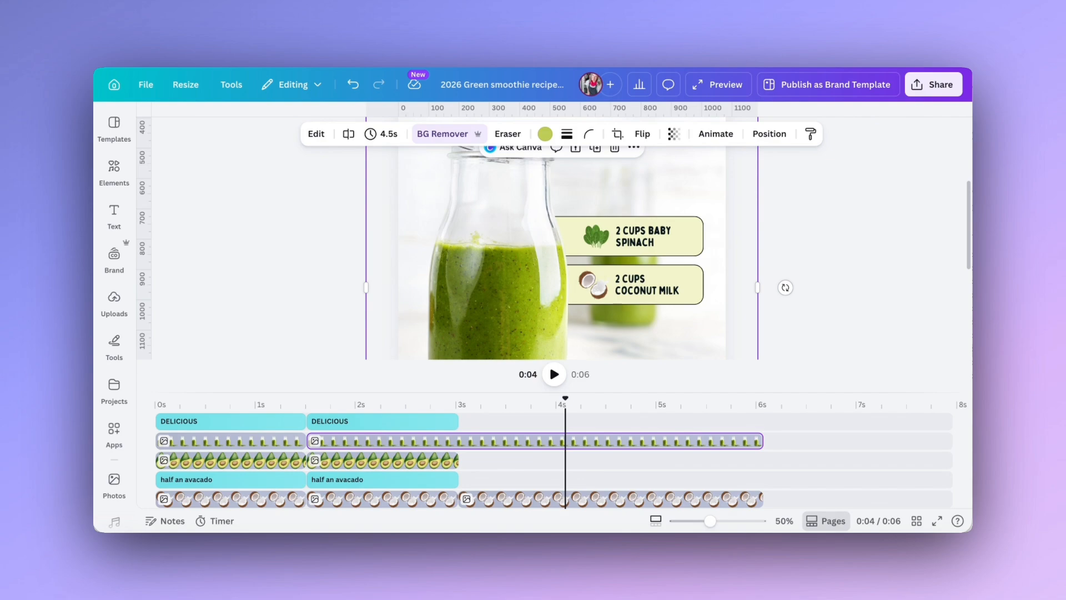
pyautogui.scroll(-3, 555, 283)
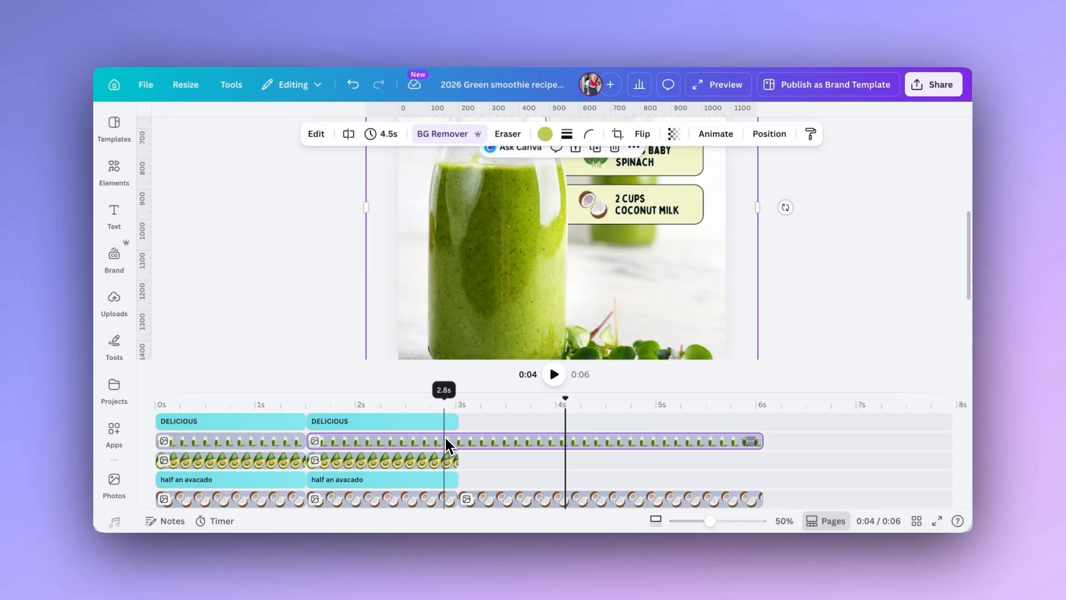
pyautogui.scroll(-1, 445, 445)
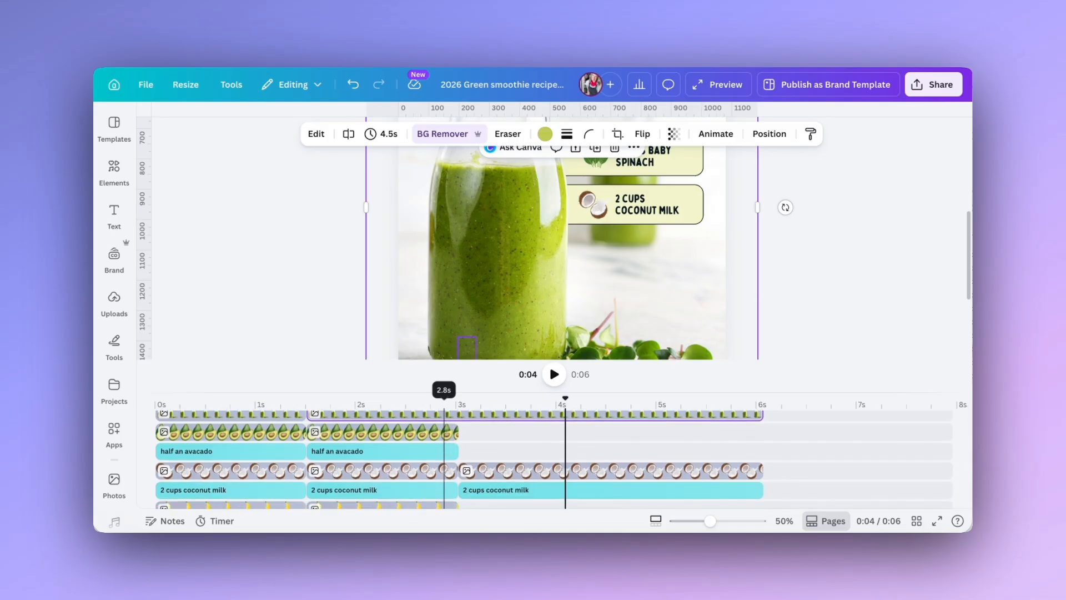
pyautogui.click(768, 134)
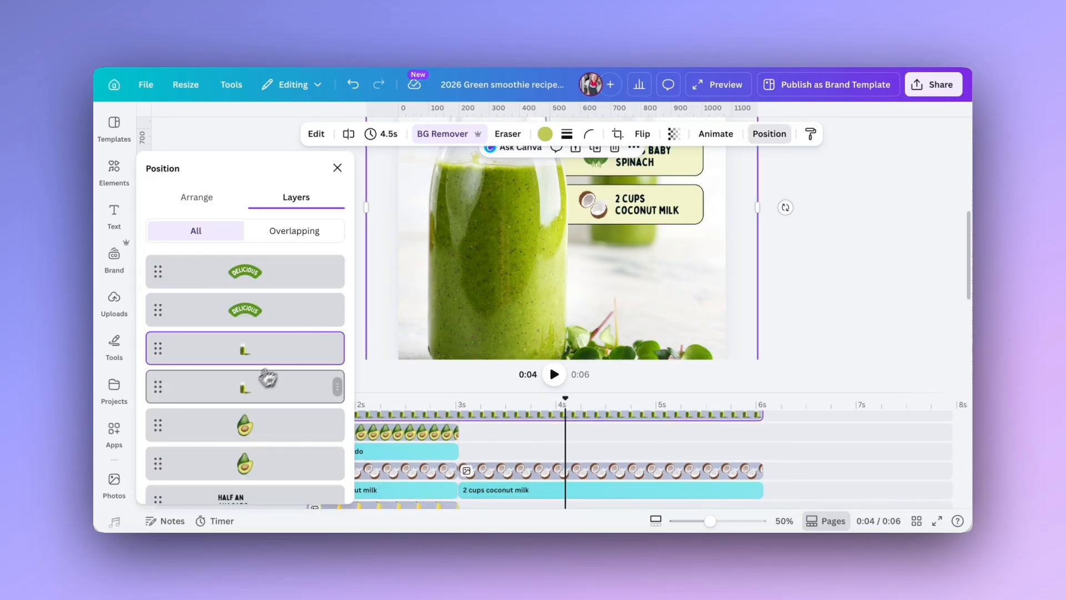
pyautogui.scroll(-2, 240, 404)
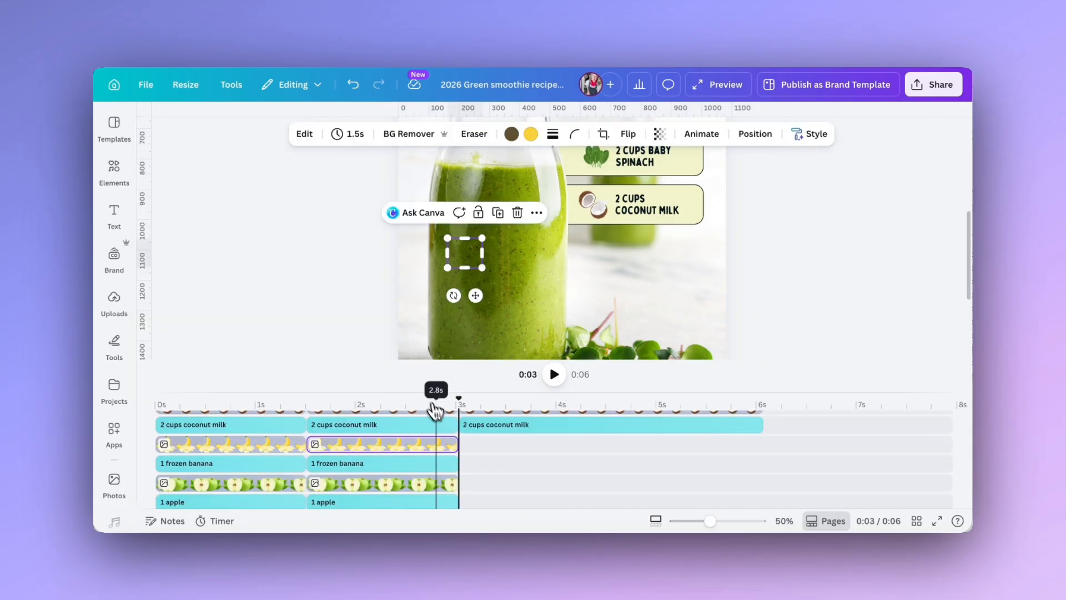
# - Extend the second clip's banana image, "1 frozen banana" text and label background to the fourth clip's end
pyautogui.scroll(1, 473, 453)
pyautogui.moveTo(452, 444); pyautogui.dragTo(710, 461)
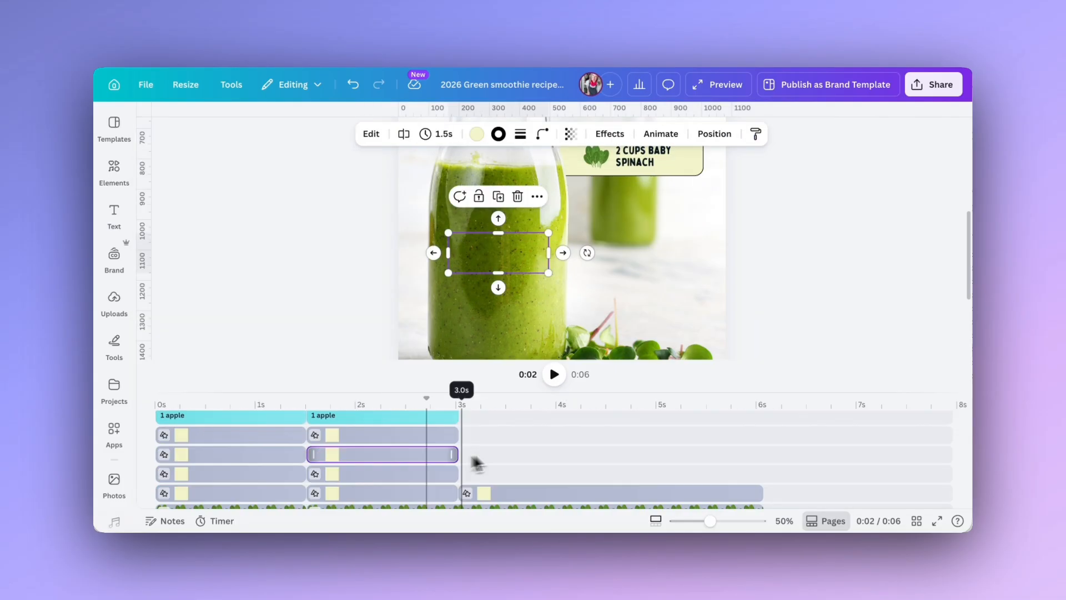
pyautogui.moveTo(469, 454); pyautogui.dragTo(757, 454)
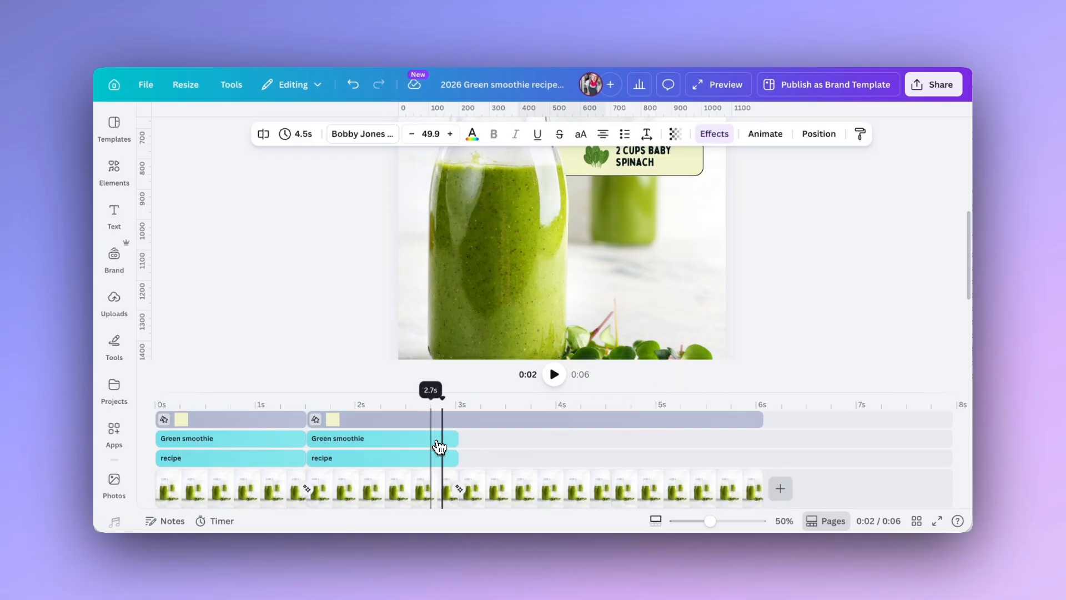
# - Extend the second clip's "Green smoothie" and "recipe" title texts to the fourth clip's end
pyautogui.moveTo(452, 438); pyautogui.dragTo(754, 448)
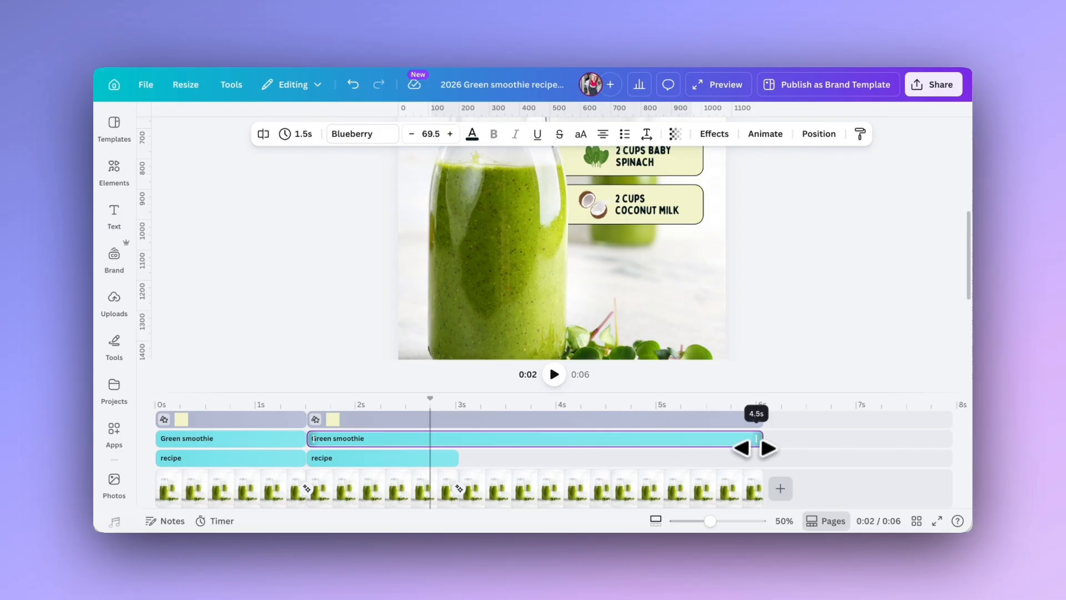
pyautogui.click(443, 463)
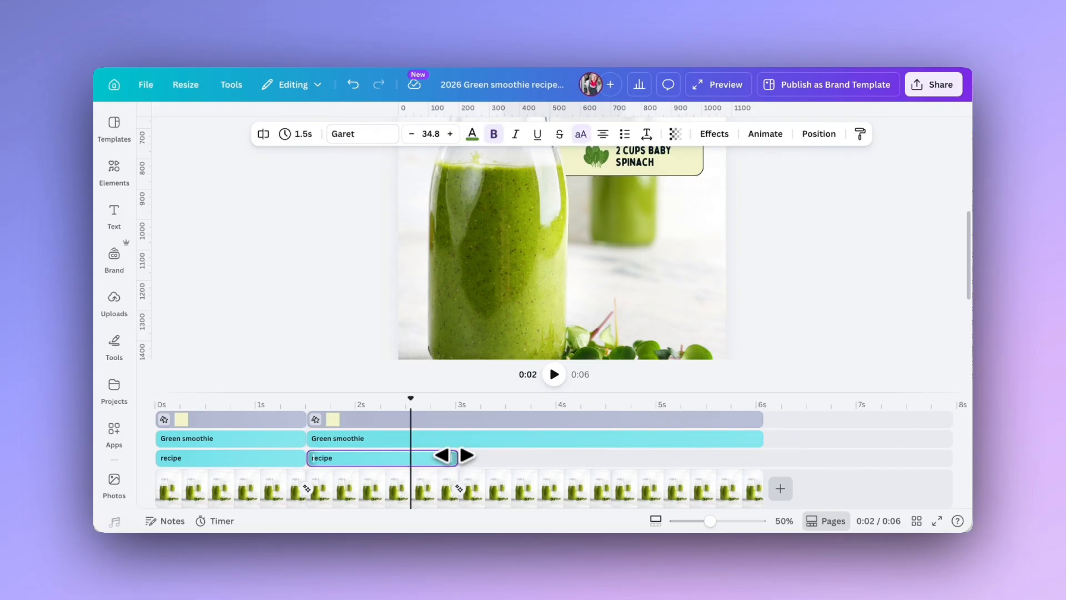
pyautogui.moveTo(454, 455); pyautogui.dragTo(661, 456)
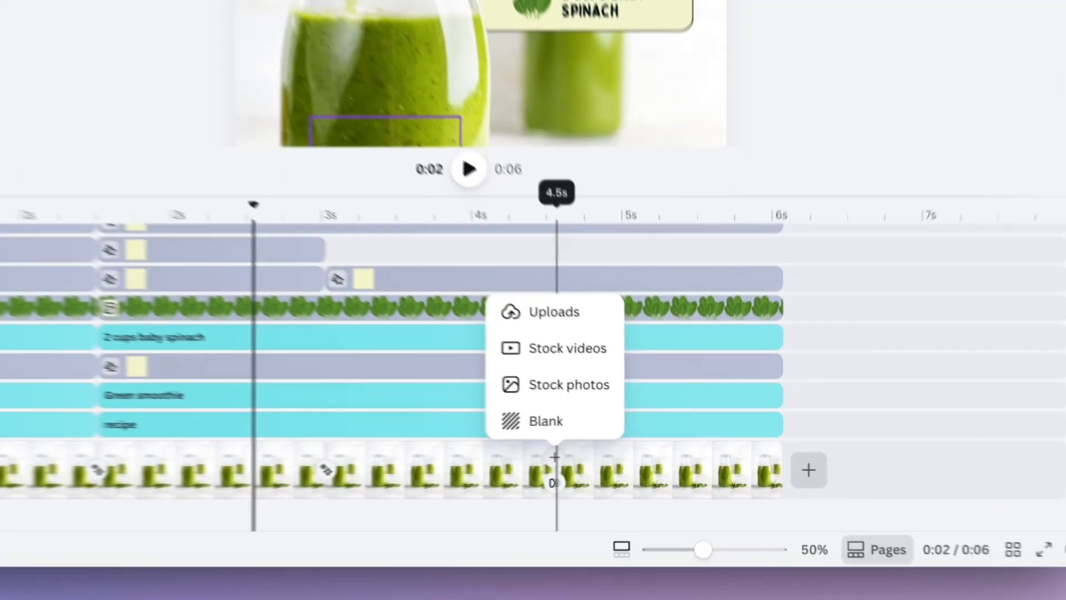
pyautogui.click(613, 307)
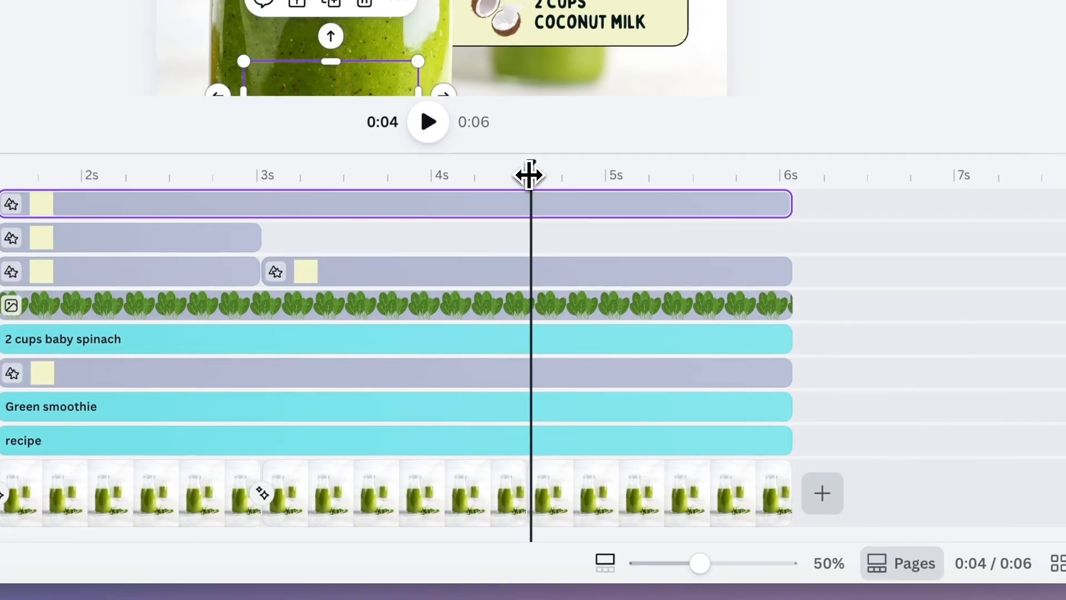
pyautogui.rightClick(529, 276)
pyautogui.click(552, 275)
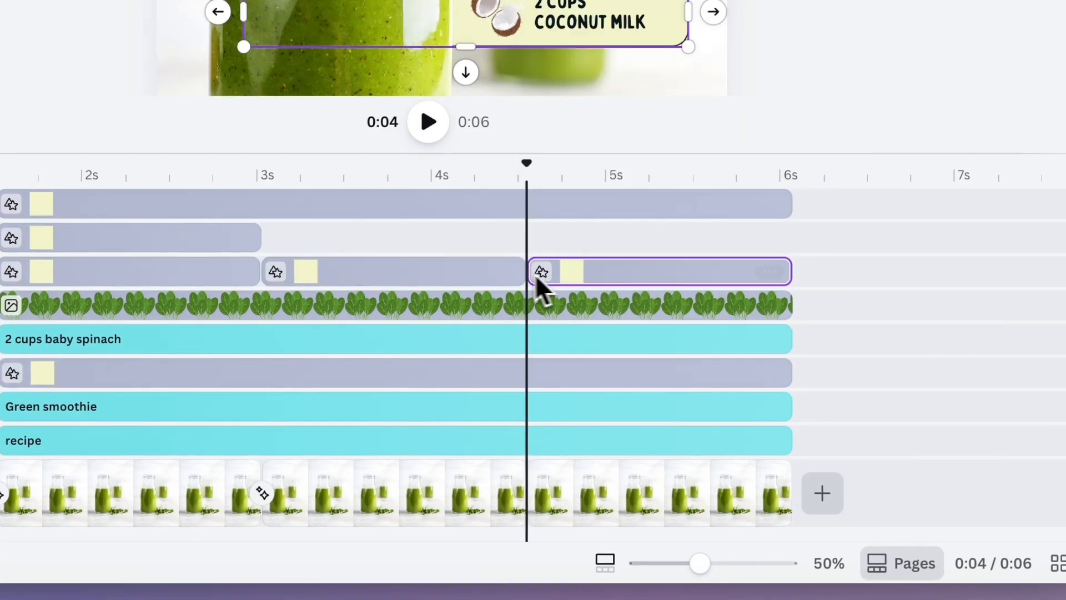
# - Split the frozen banana label's background, text and image at the fourth clip's start, 4.5 s
pyautogui.scroll(3, 528, 311)
pyautogui.rightClick(529, 367)
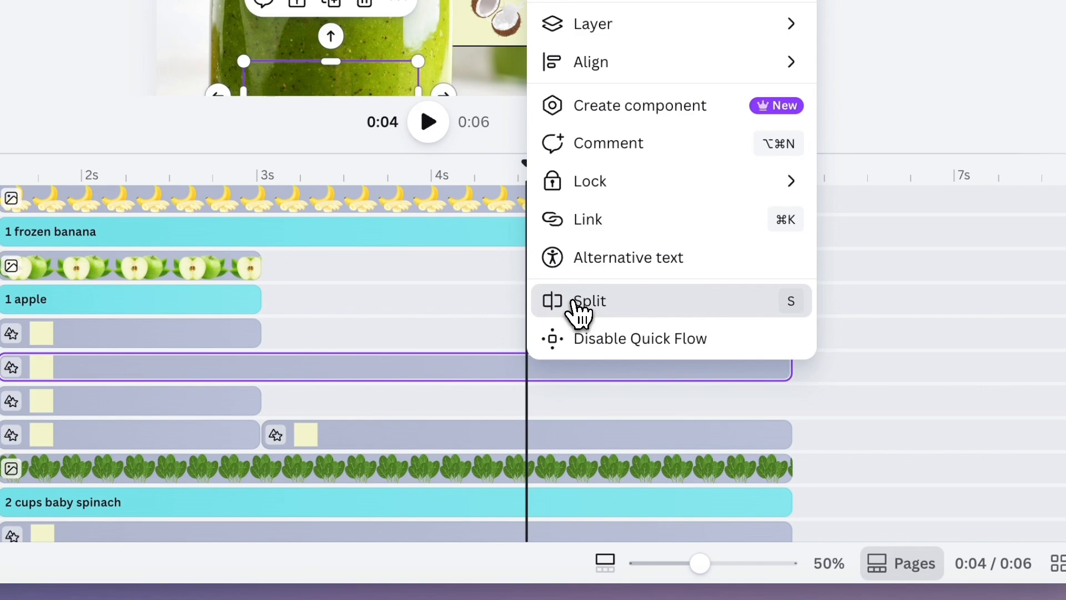
pyautogui.click(575, 300)
pyautogui.scroll(2, 534, 299)
pyautogui.scroll(1, 534, 294)
pyautogui.click(530, 301)
pyautogui.press('s')
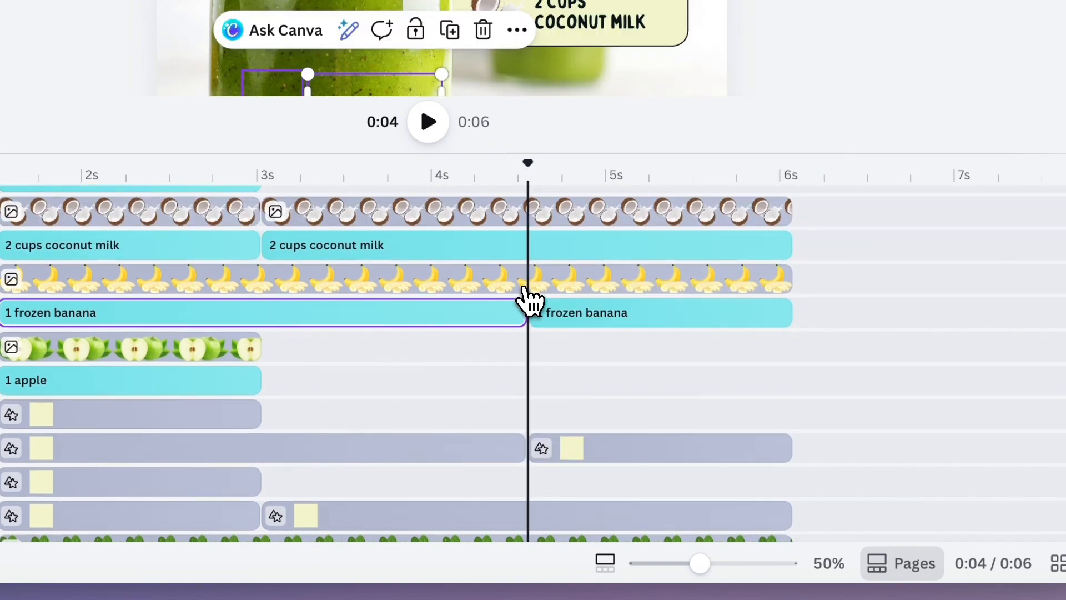
pyautogui.click(527, 278)
pyautogui.rightClick(529, 283)
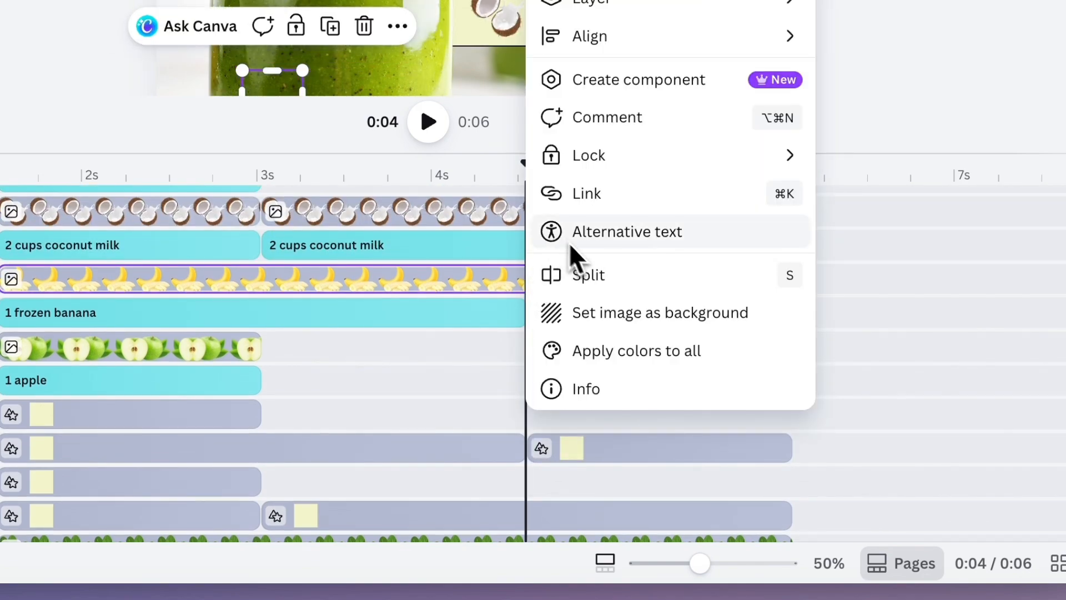
pyautogui.click(585, 275)
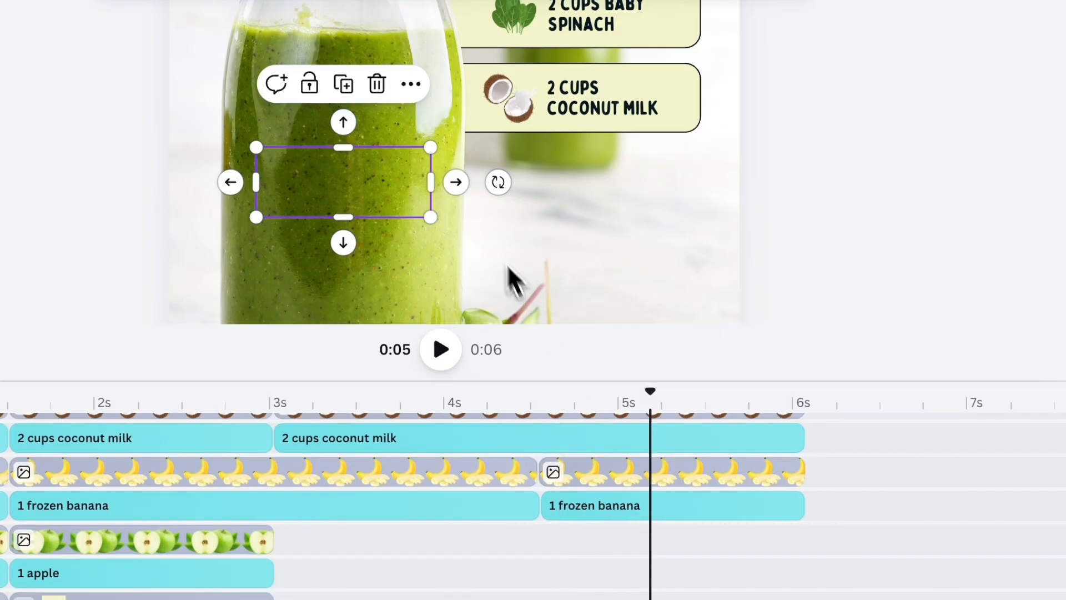
# - Widen the fourth-clip banana background to line up with the labels above and move its image and text beyond the bottle
pyautogui.moveTo(430, 183); pyautogui.dragTo(707, 195)
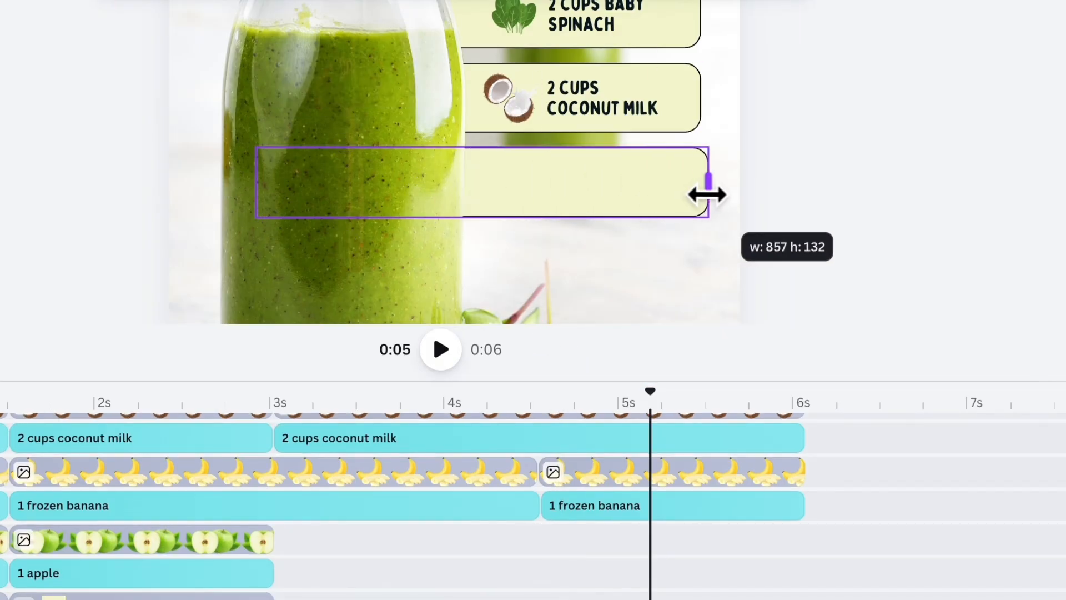
pyautogui.click(690, 505)
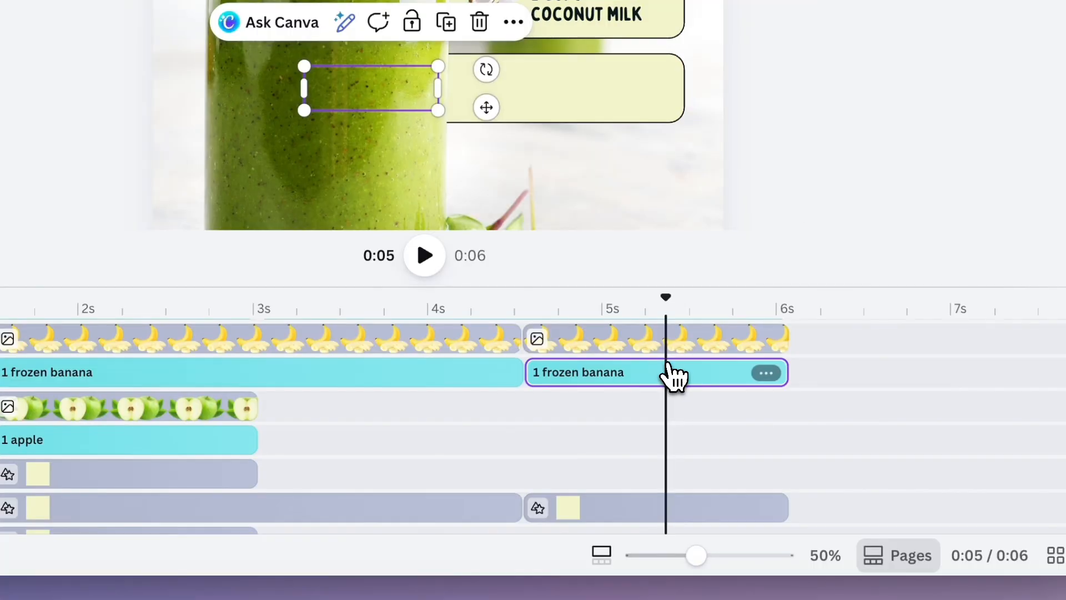
pyautogui.keyDown('shift'); pyautogui.click(645, 340); pyautogui.keyUp('shift')
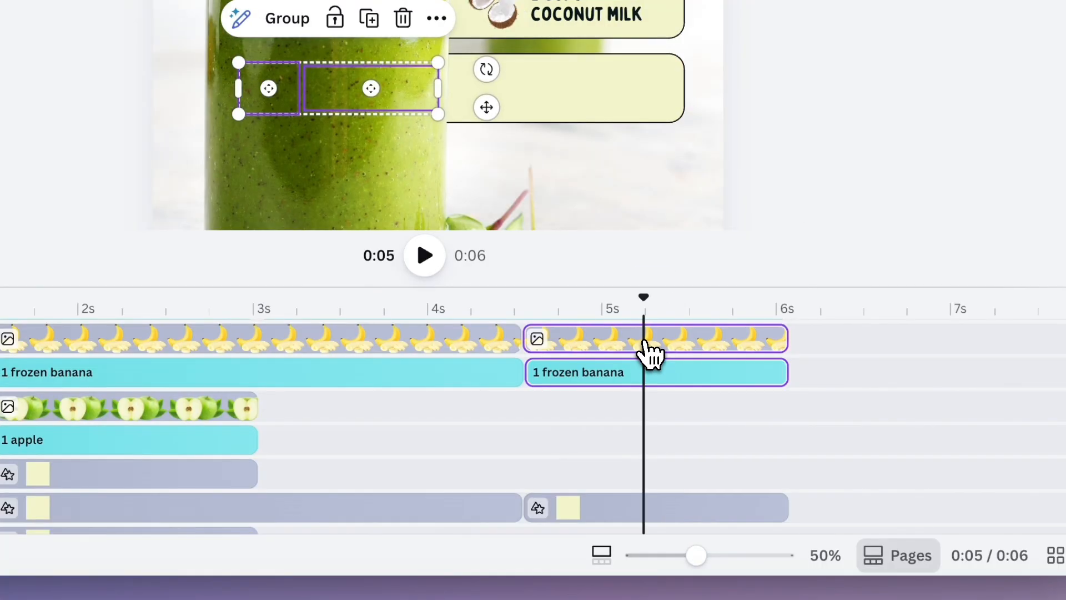
pyautogui.moveTo(328, 101); pyautogui.dragTo(493, 91)
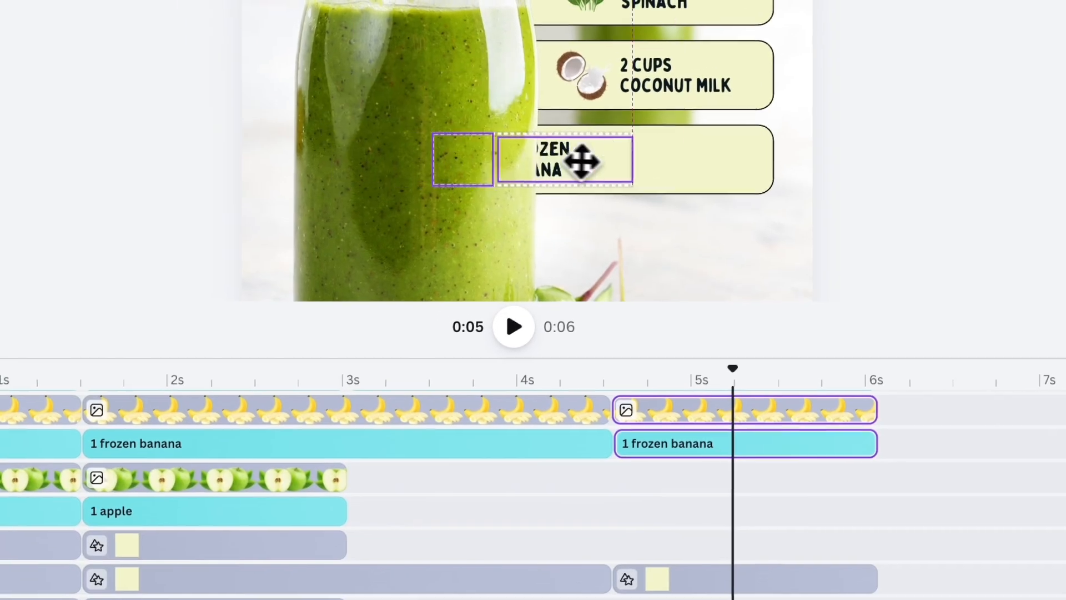
pyautogui.moveTo(581, 161); pyautogui.dragTo(636, 165)
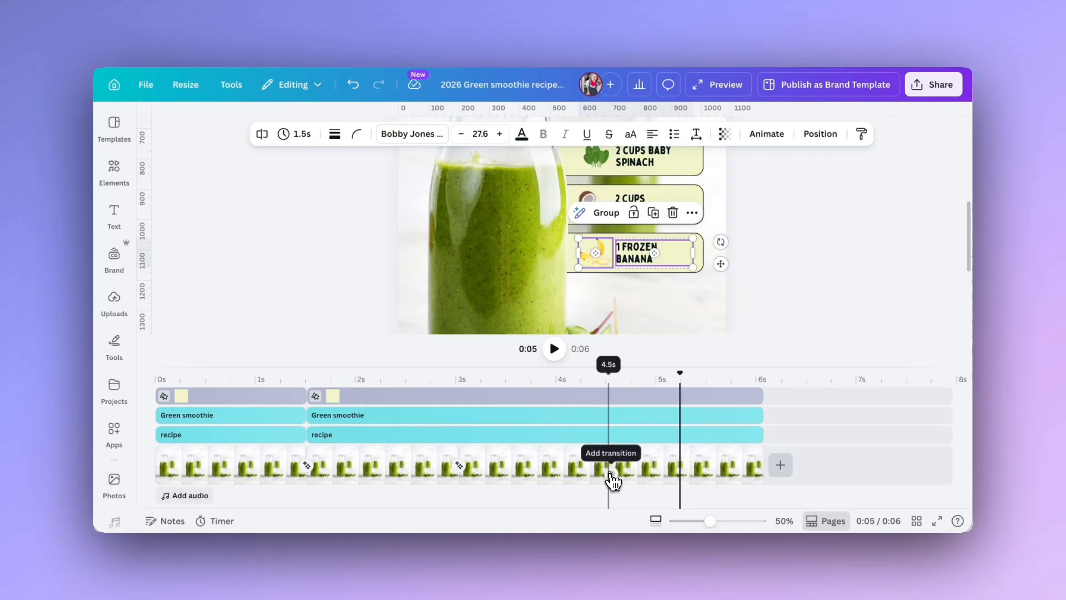
# - Apply the Match & Move transition between the third and fourth clips at 4.5 s
pyautogui.click(611, 475)
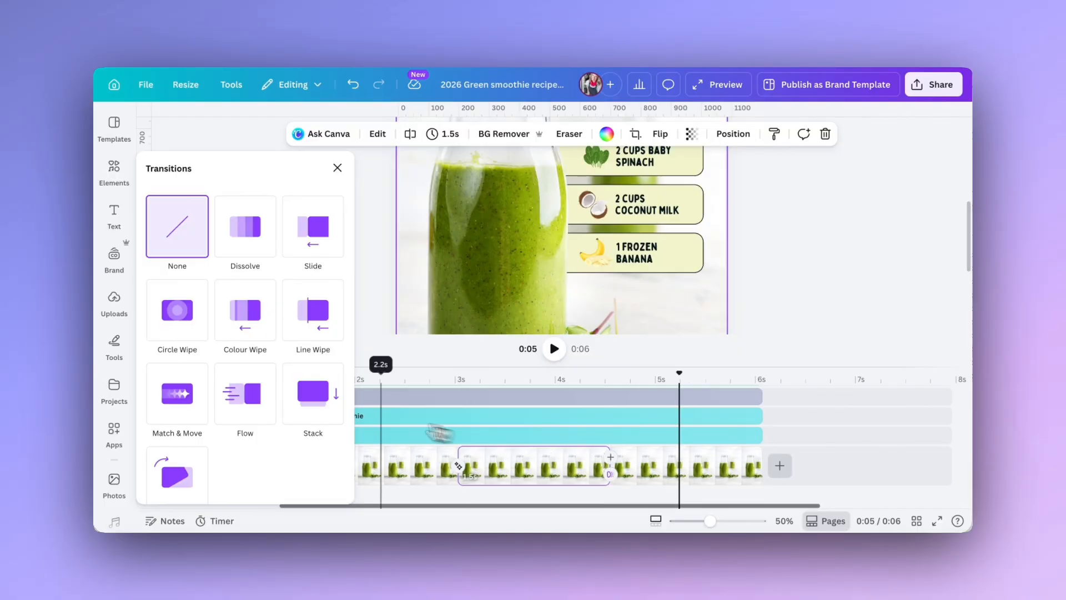
pyautogui.click(176, 389)
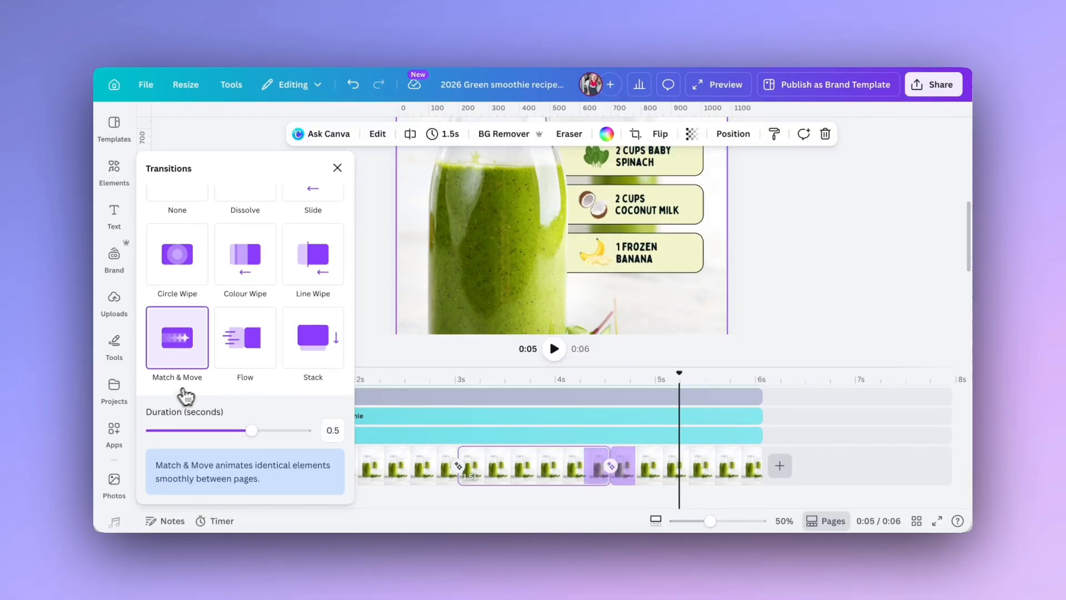
pyautogui.moveTo(679, 373); pyautogui.dragTo(635, 387)
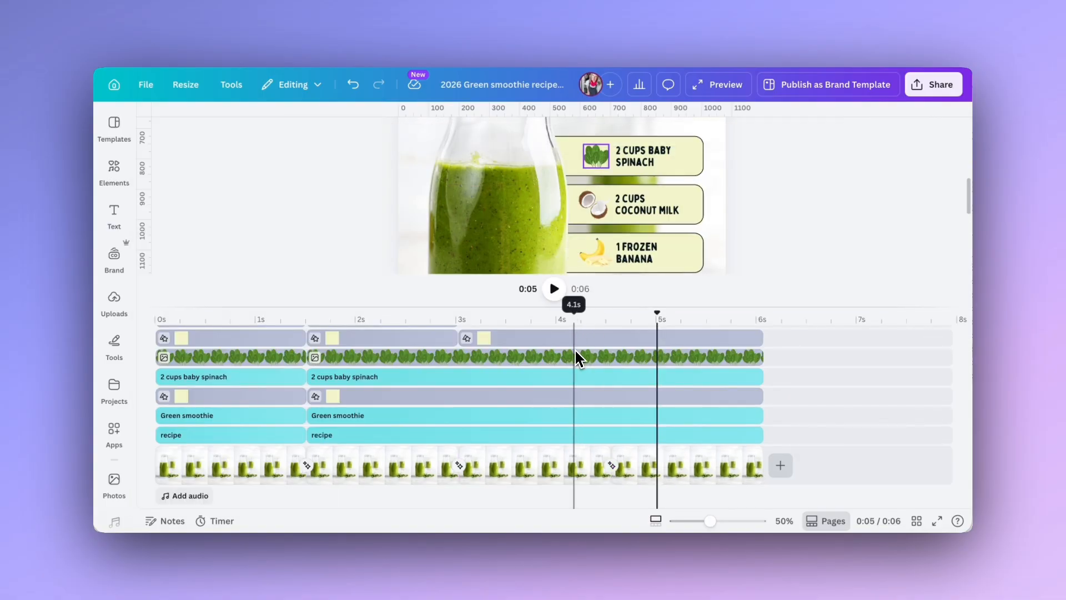
# - Duplicate the fourth clip as a fifth clip and extend the "recipe" and "Green smoothie" title texts to its end
pyautogui.click(747, 461)
pyautogui.rightClick(746, 462)
pyautogui.click(780, 272)
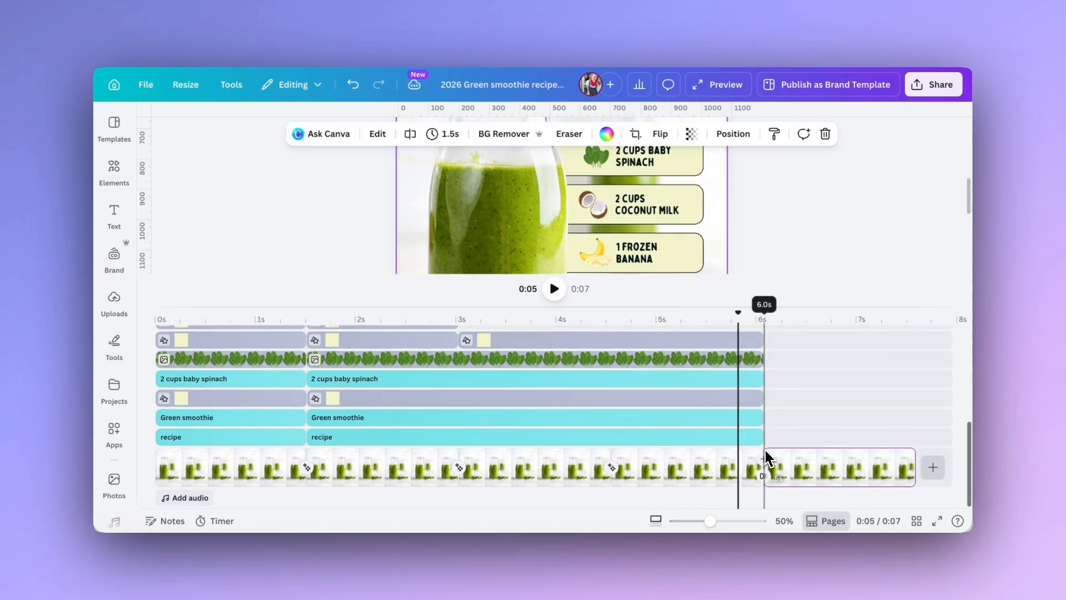
pyautogui.moveTo(763, 437); pyautogui.dragTo(915, 437)
pyautogui.click(762, 422)
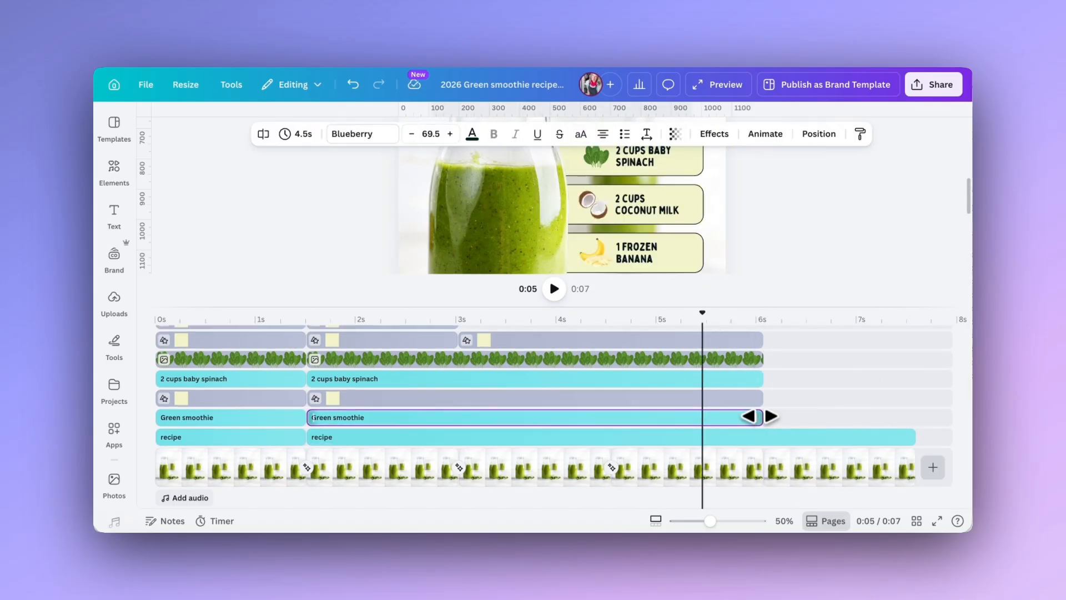
pyautogui.moveTo(760, 417); pyautogui.dragTo(914, 416)
# - Extend the baby spinach image and text and all the ingredient label backgrounds to the fifth clip's end
pyautogui.moveTo(762, 398); pyautogui.dragTo(915, 397)
pyautogui.moveTo(761, 378); pyautogui.dragTo(915, 360)
pyautogui.moveTo(762, 342); pyautogui.dragTo(915, 349)
pyautogui.scroll(3, 535, 436)
pyautogui.click(429, 412)
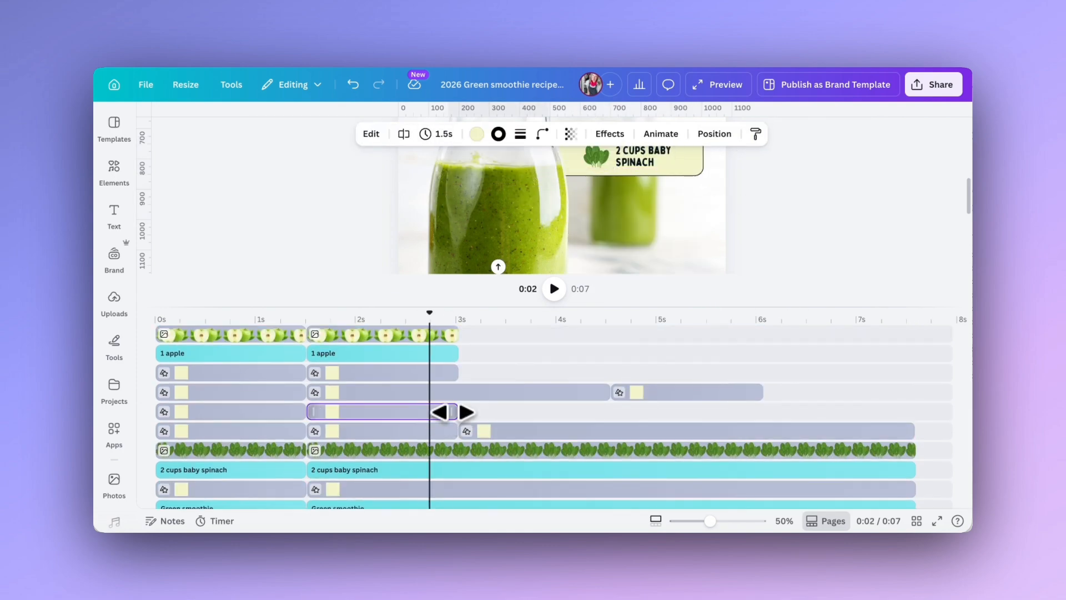
pyautogui.moveTo(456, 412); pyautogui.dragTo(911, 412)
pyautogui.moveTo(762, 392); pyautogui.dragTo(915, 392)
pyautogui.moveTo(457, 372); pyautogui.dragTo(915, 372)
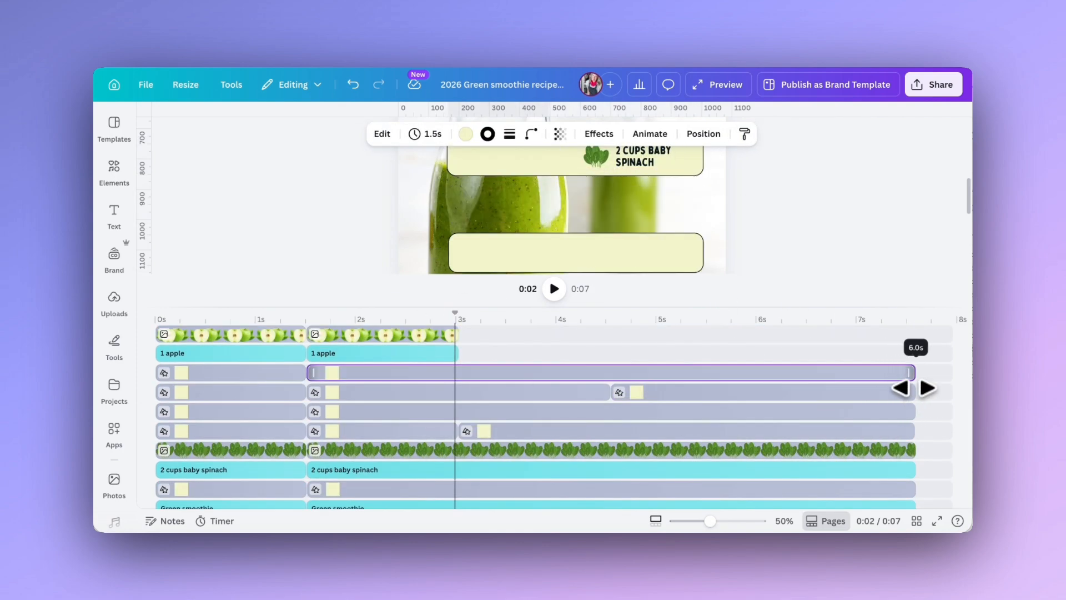
# - Extend the "1 apple" and "1 frozen banana" texts and their images to the fifth clip's end
pyautogui.scroll(1, 471, 390)
pyautogui.moveTo(457, 383); pyautogui.dragTo(915, 383)
pyautogui.moveTo(456, 363); pyautogui.dragTo(915, 364)
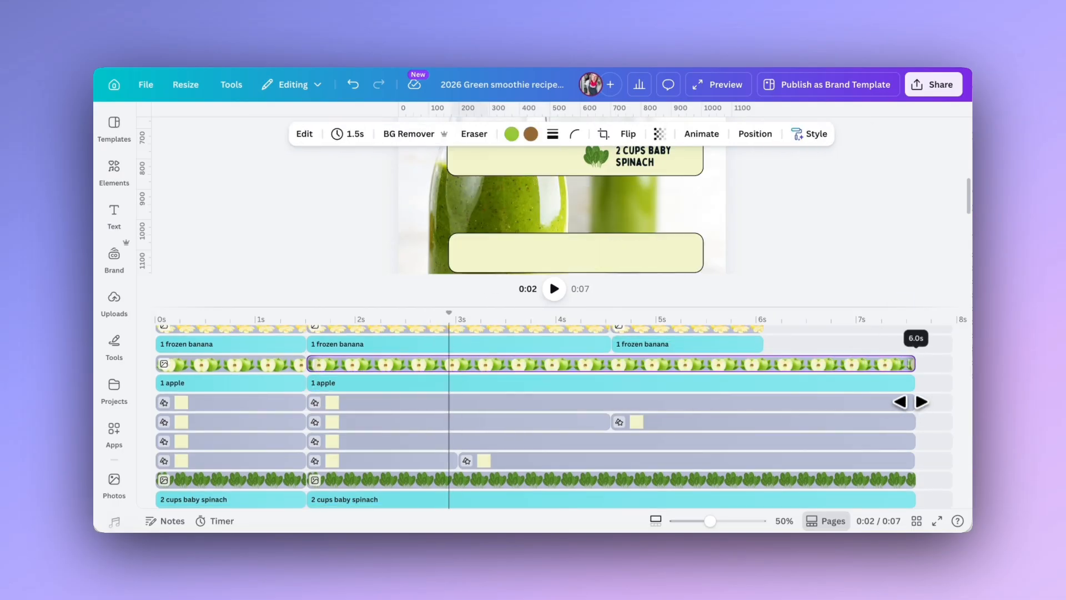
pyautogui.scroll(1, 911, 402)
pyautogui.moveTo(762, 383); pyautogui.dragTo(915, 383)
pyautogui.moveTo(763, 363); pyautogui.dragTo(915, 363)
# - Extend the "2 cups coconut milk" and "half an avacado" texts and their images to the fifth clip's end
pyautogui.click(758, 342)
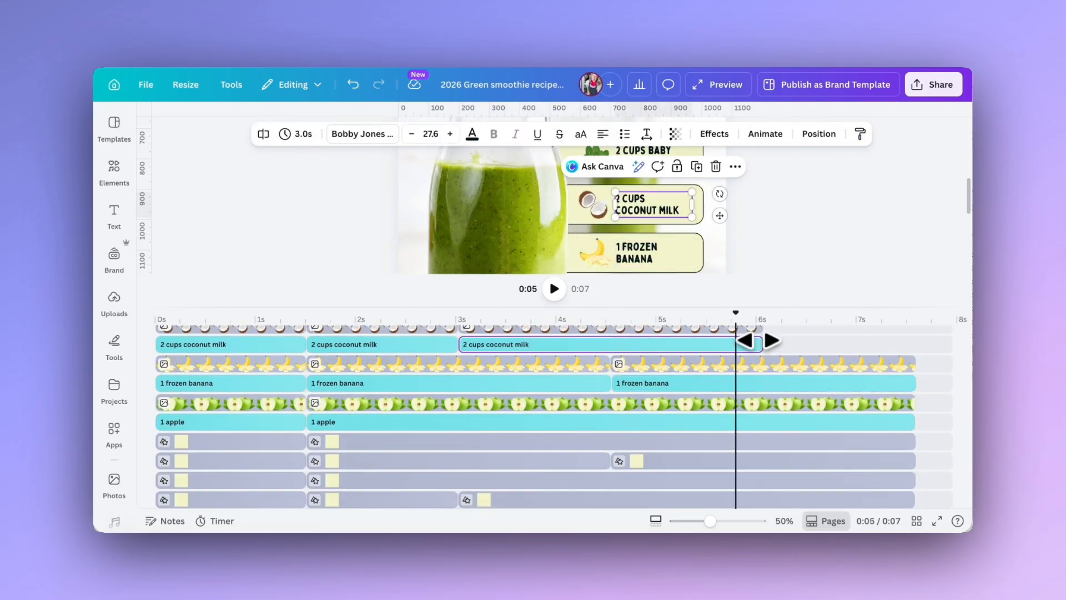
pyautogui.moveTo(758, 340); pyautogui.dragTo(915, 344)
pyautogui.scroll(1, 805, 355)
pyautogui.moveTo(763, 390); pyautogui.dragTo(915, 390)
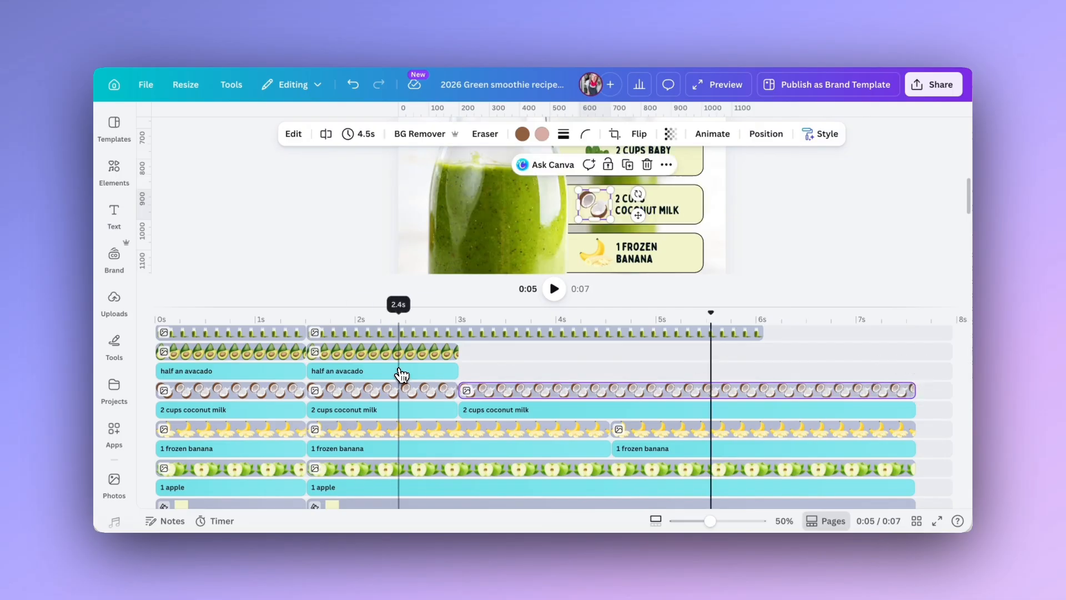
pyautogui.click(398, 371)
pyautogui.moveTo(457, 370); pyautogui.dragTo(914, 389)
pyautogui.click(443, 352)
pyautogui.moveTo(456, 352); pyautogui.dragTo(915, 380)
# - Extend the bottle cut-out and the "DELICIOUS" title text to the fifth clip's end
pyautogui.scroll(1, 776, 383)
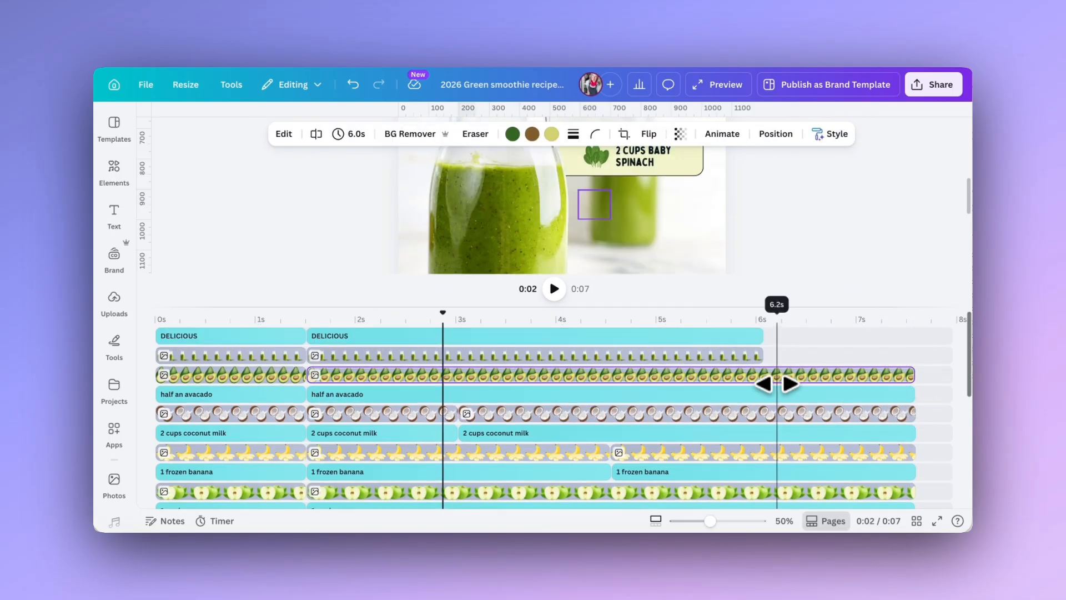
pyautogui.moveTo(763, 355); pyautogui.dragTo(915, 355)
pyautogui.moveTo(762, 336); pyautogui.dragTo(915, 347)
# - Split the apple label's image, text and background at the fifth clip's start, 6 s
pyautogui.scroll(-5, 754, 395)
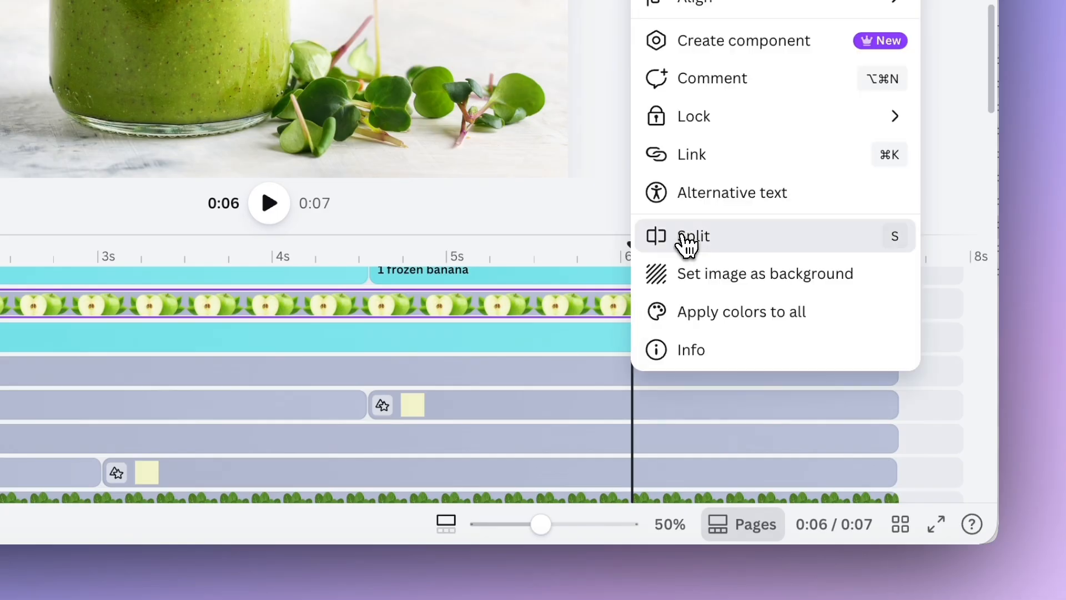
pyautogui.click(683, 236)
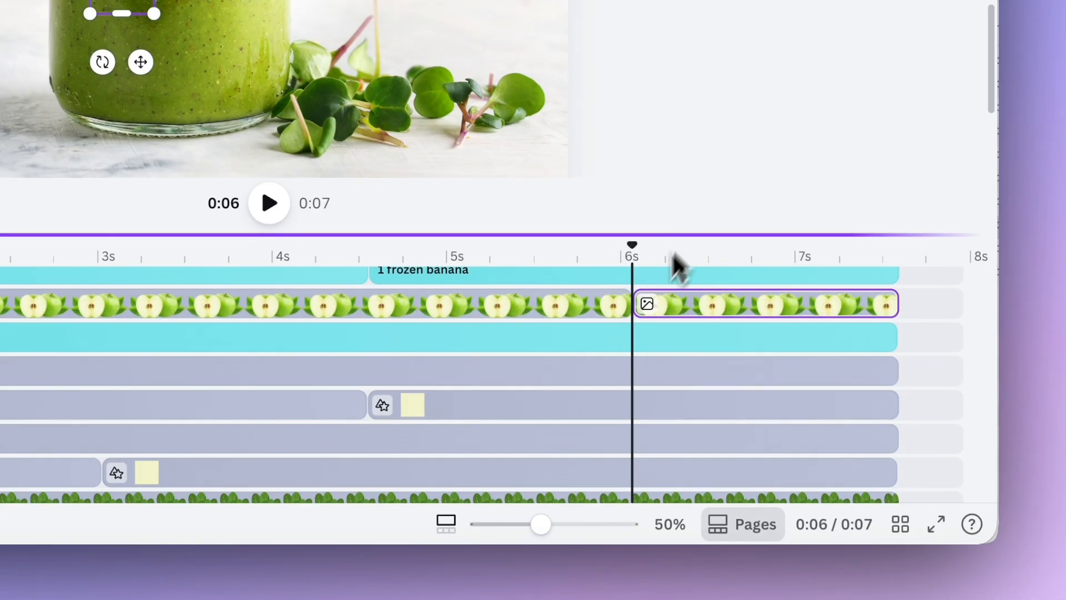
pyautogui.click(633, 338)
pyautogui.rightClick(633, 339)
pyautogui.click(644, 286)
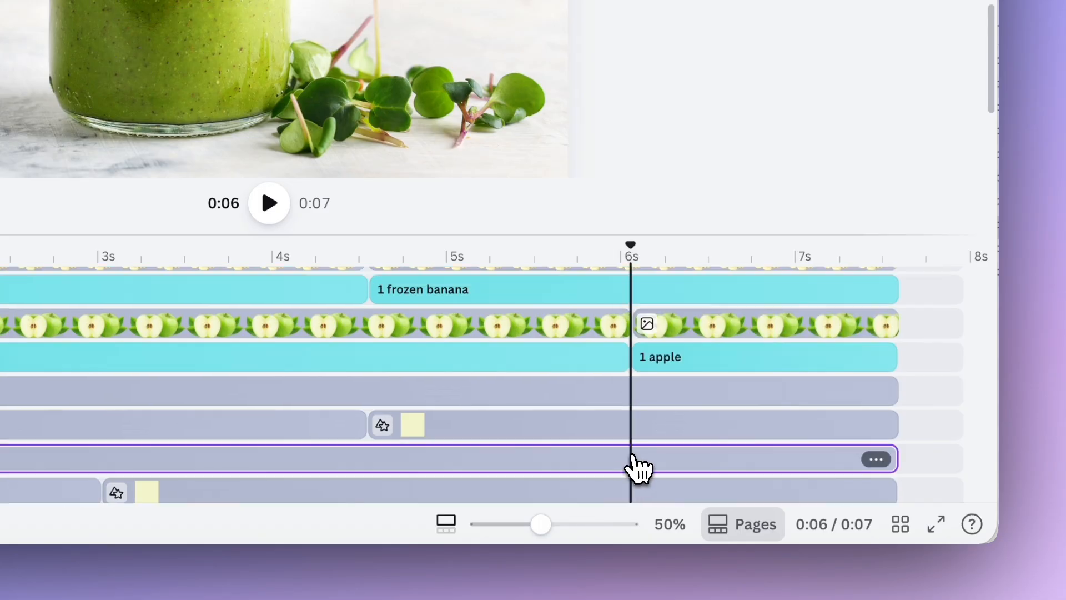
pyautogui.rightClick(630, 458)
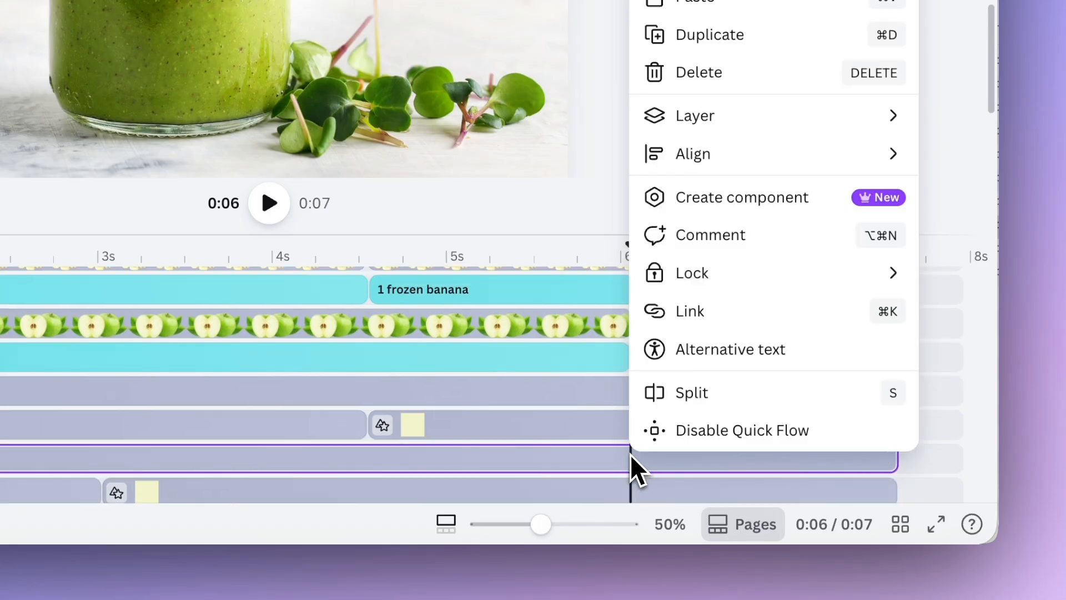
pyautogui.click(687, 387)
# - Widen the fifth-clip apple background to line up with the labels above and move its image and text beyond the bottle
pyautogui.moveTo(259, 1); pyautogui.dragTo(529, 1)
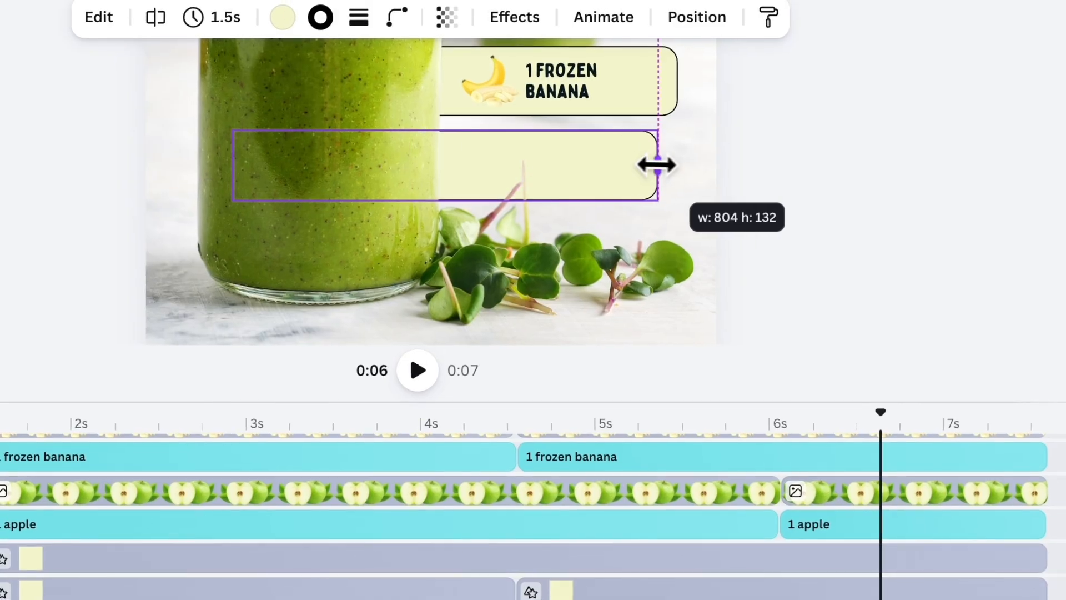
pyautogui.moveTo(678, 164); pyautogui.dragTo(677, 164)
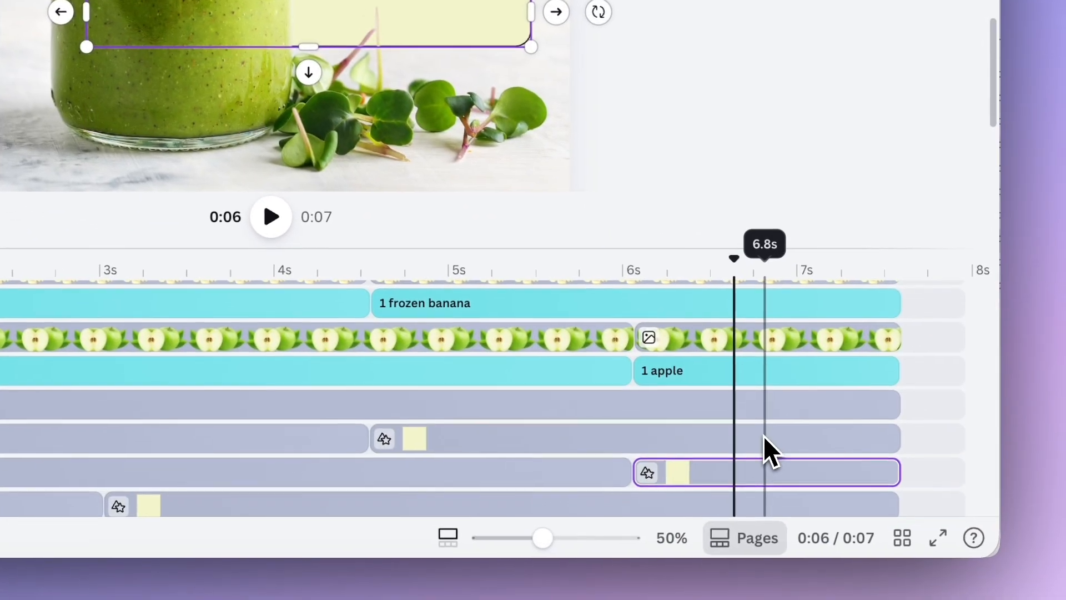
pyautogui.click(678, 369)
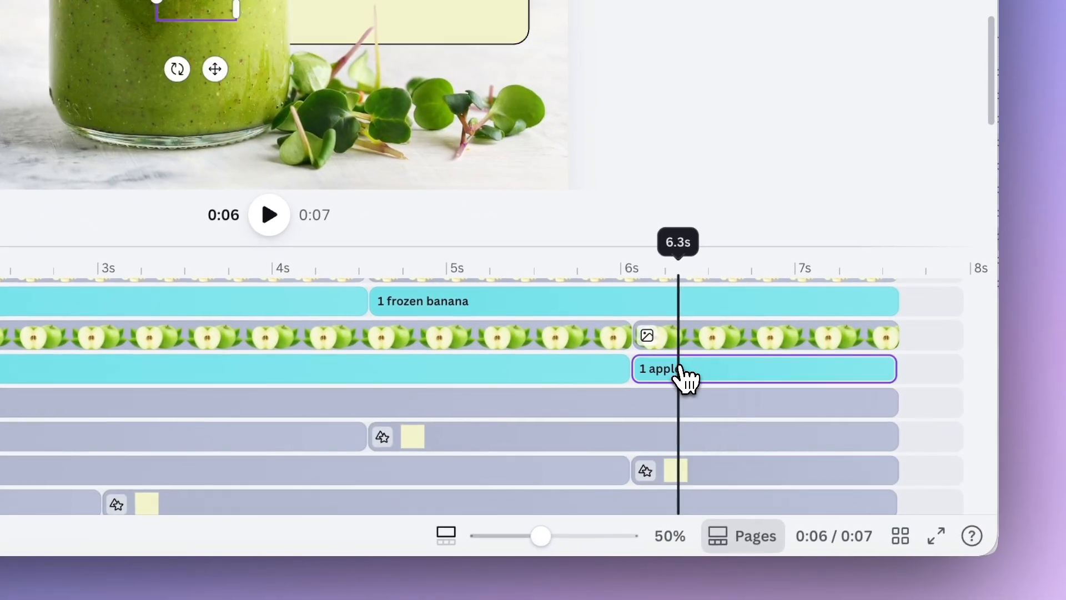
pyautogui.click(703, 347)
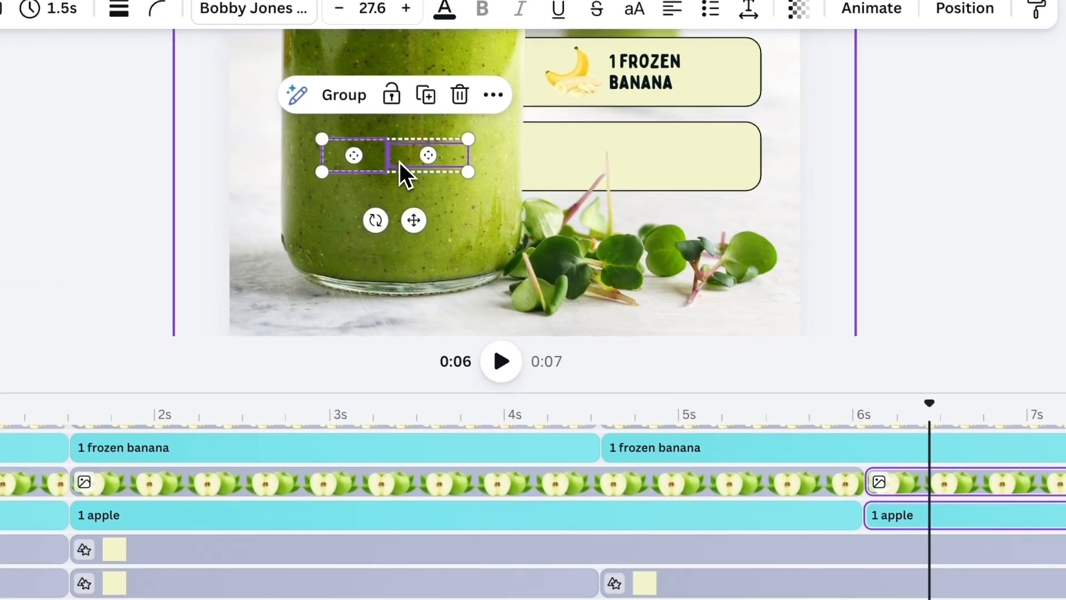
pyautogui.moveTo(399, 162); pyautogui.dragTo(621, 166)
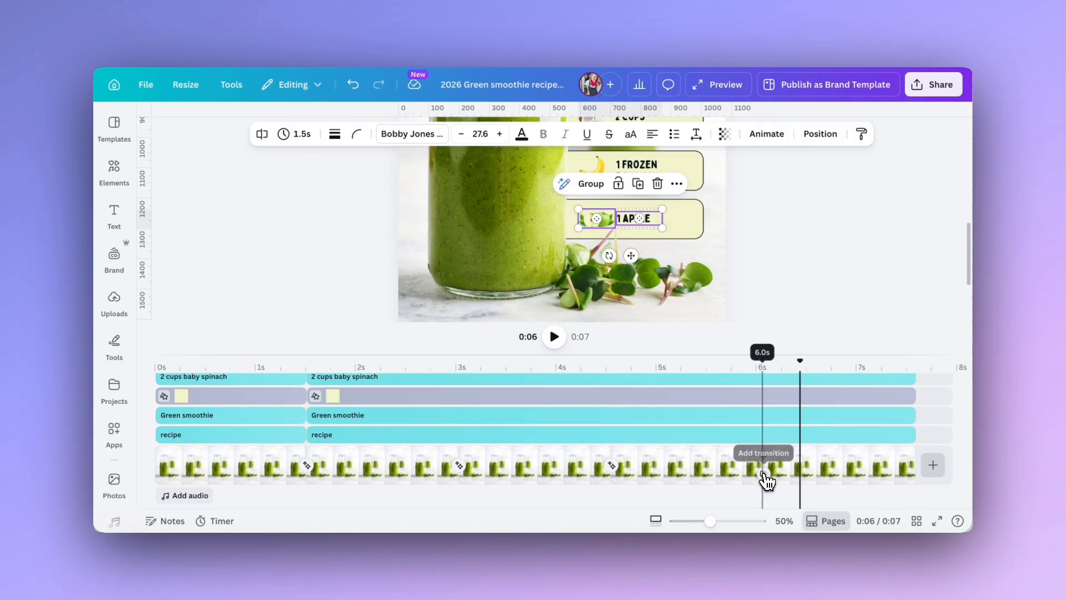
# - Apply the Match & Move transition between the fourth and fifth clips at 6 s and play the video from the start
pyautogui.click(766, 475)
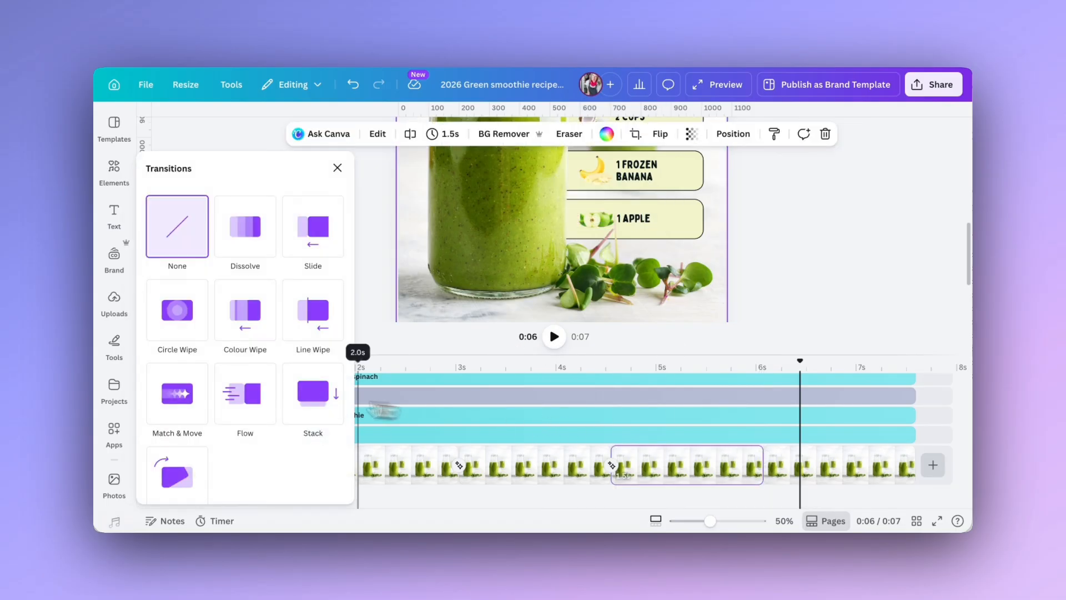
pyautogui.click(166, 393)
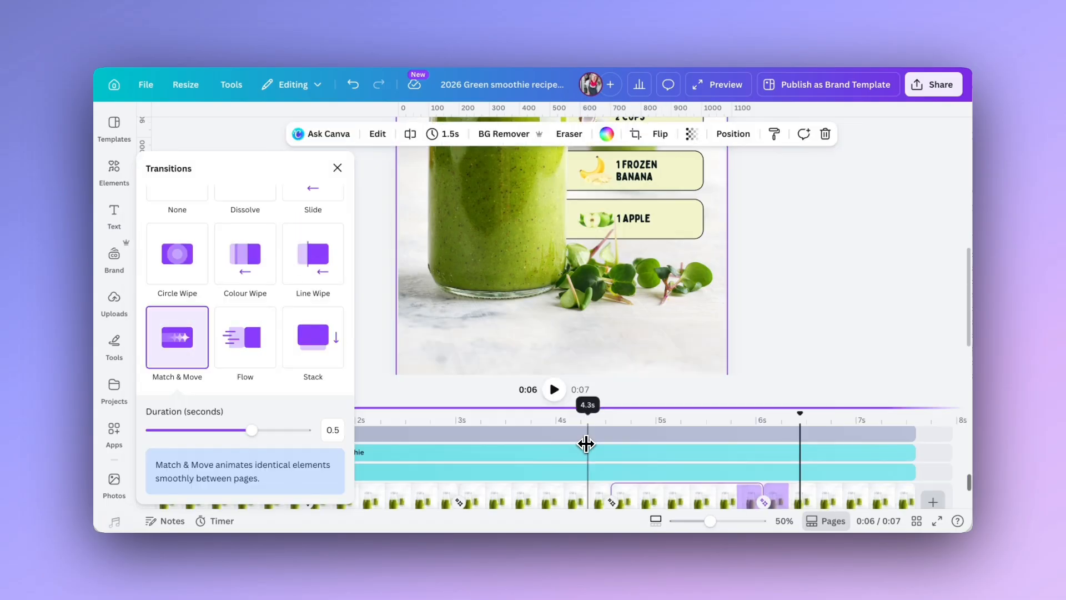
pyautogui.click(337, 168)
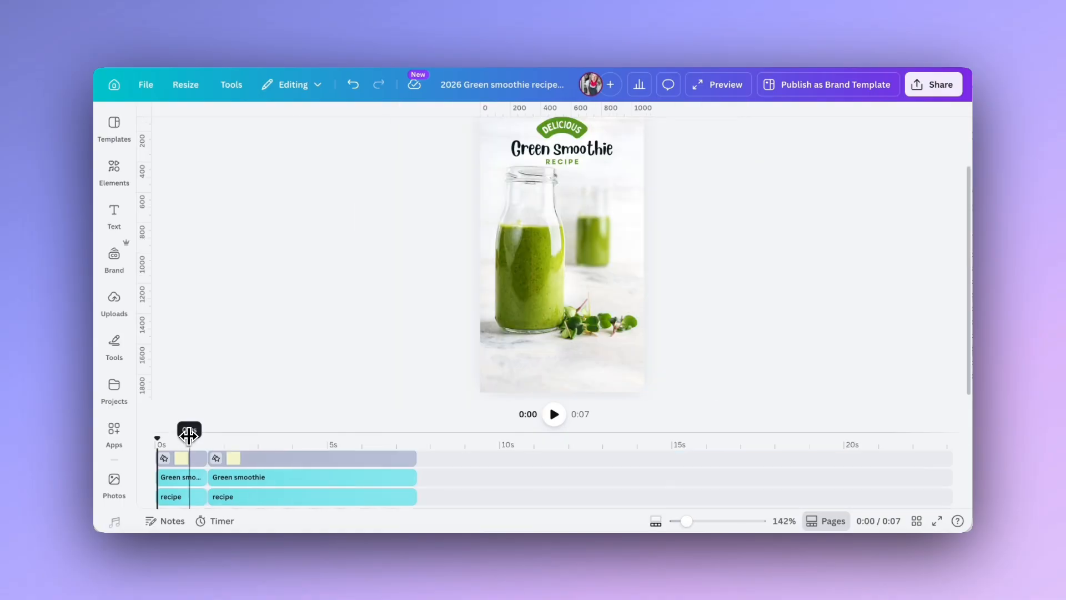
pyautogui.click(554, 415)
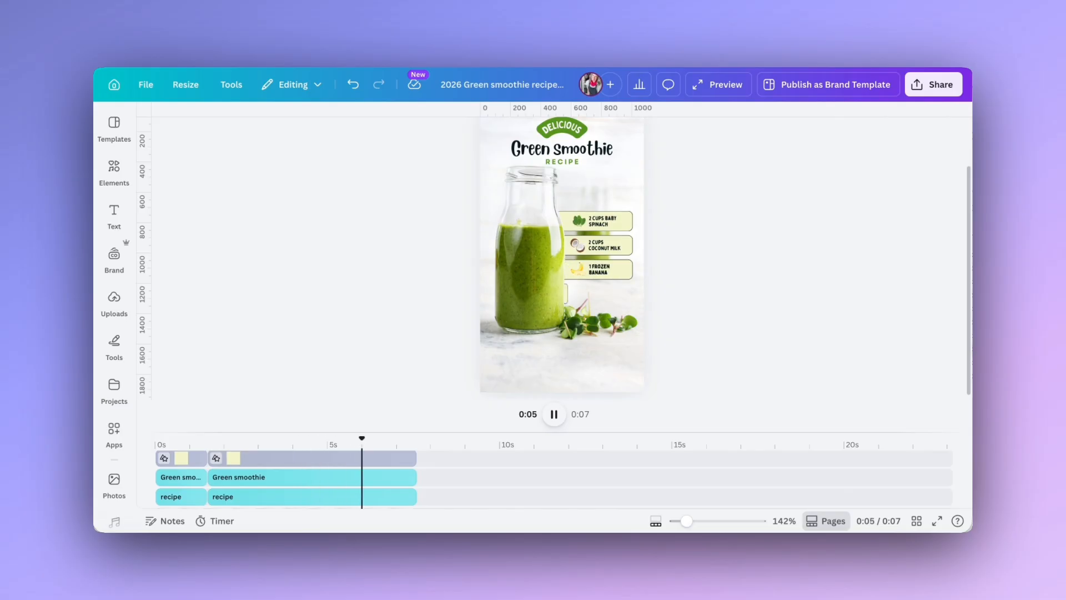
# - Animate the first clip's "DELICIOUS" title with Burst, on enter only
pyautogui.moveTo(507, 432); pyautogui.dragTo(506, 328)
pyautogui.scroll(5, 172, 403)
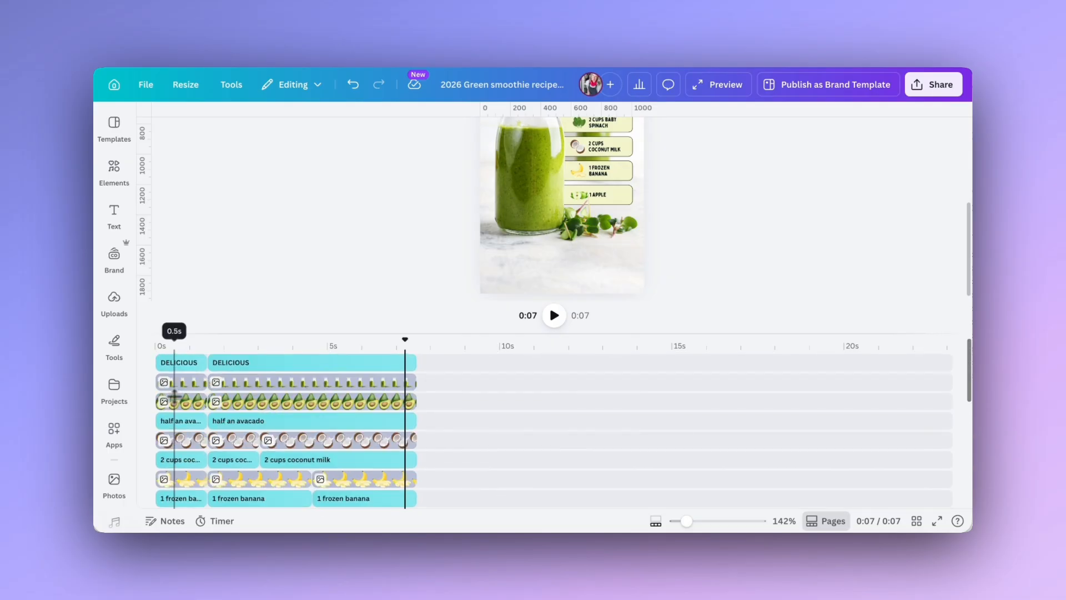
pyautogui.click(171, 366)
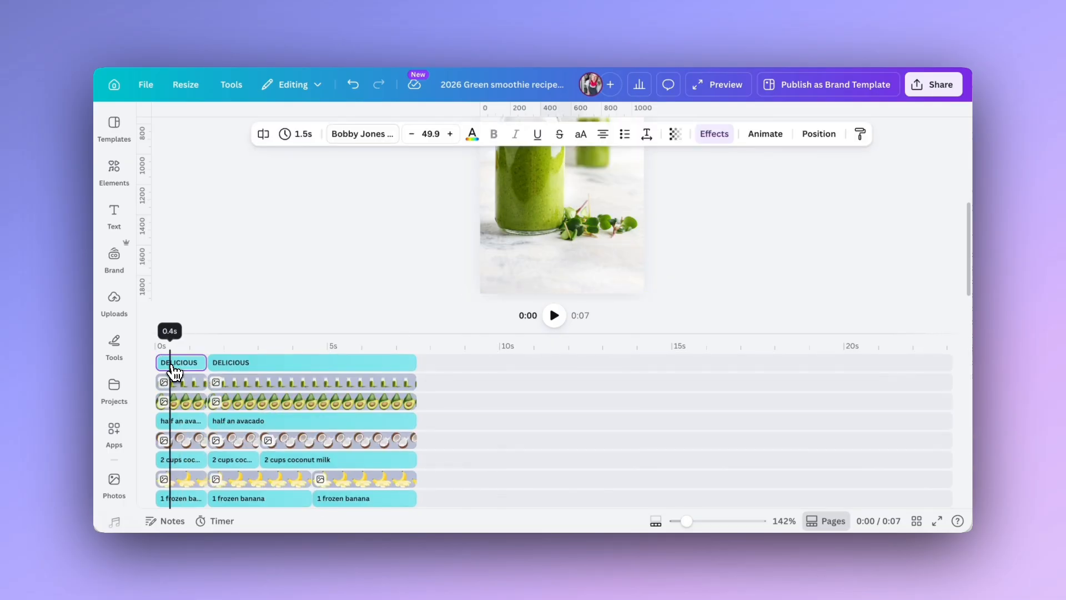
pyautogui.scroll(3, 420, 268)
pyautogui.click(758, 142)
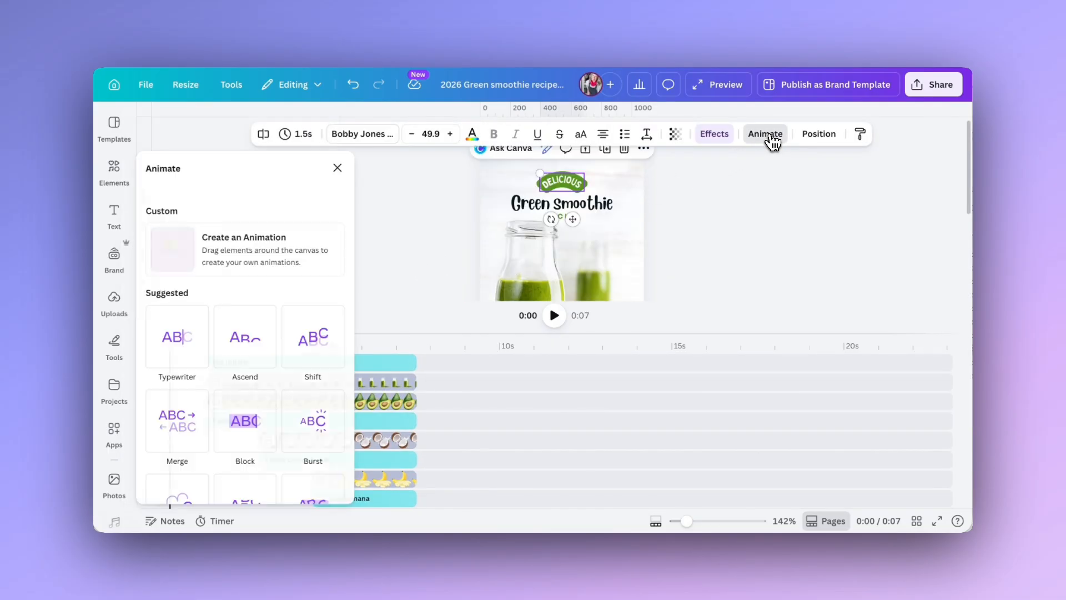
pyautogui.scroll(-2, 236, 351)
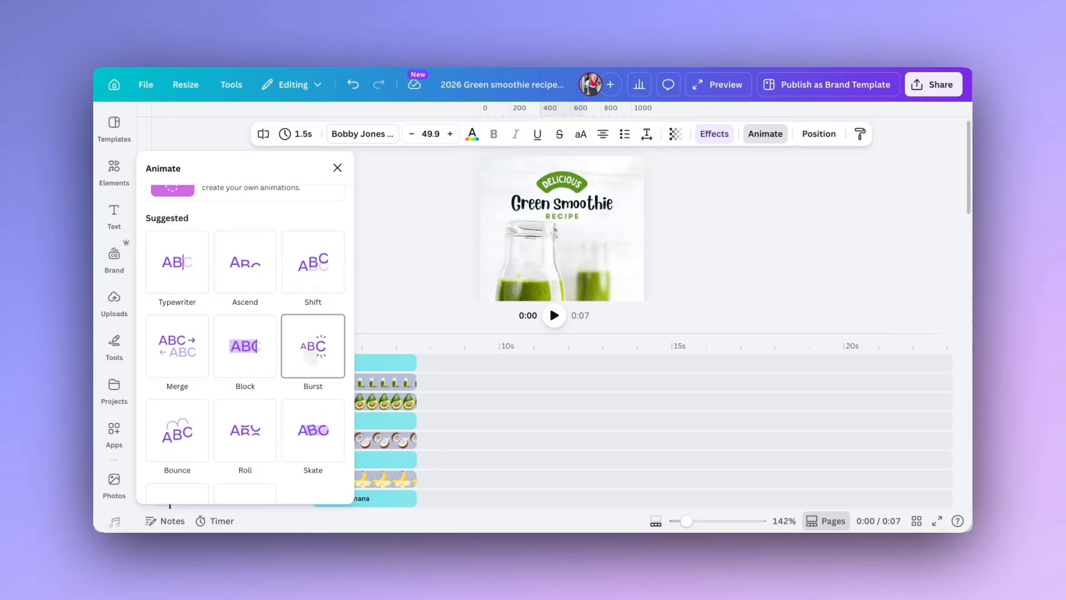
pyautogui.click(313, 343)
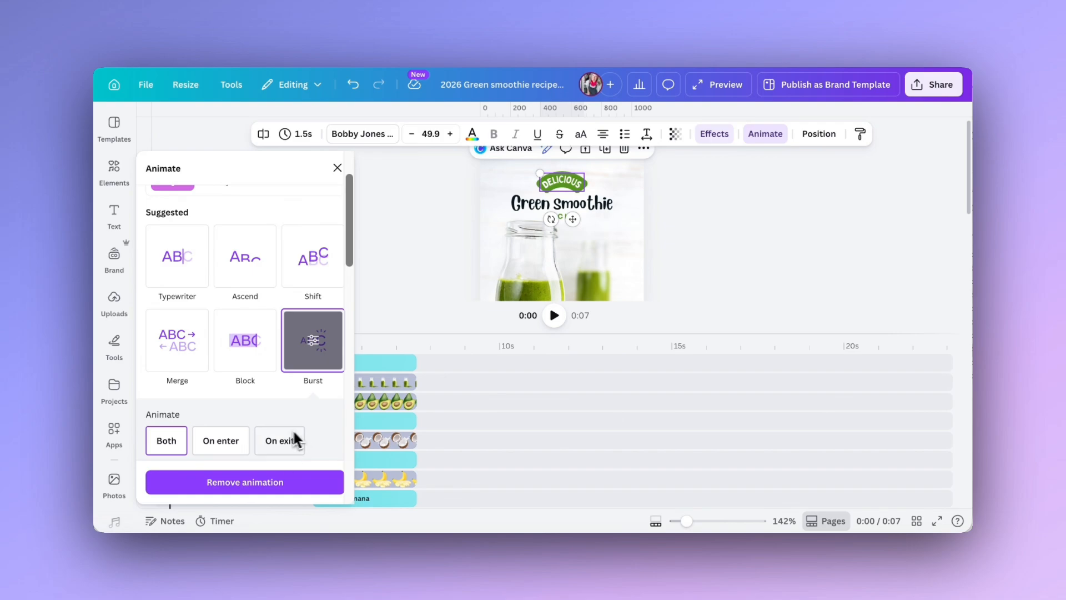
pyautogui.click(231, 443)
# - Animate the first clip's "Green smoothie" title with Bounce
pyautogui.click(500, 229)
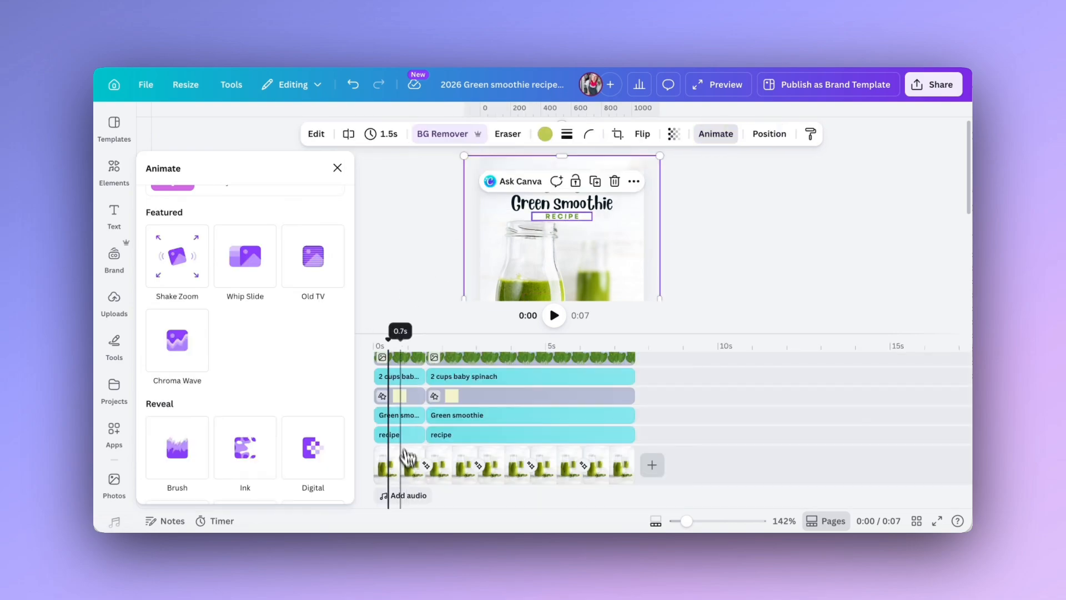
pyautogui.click(397, 415)
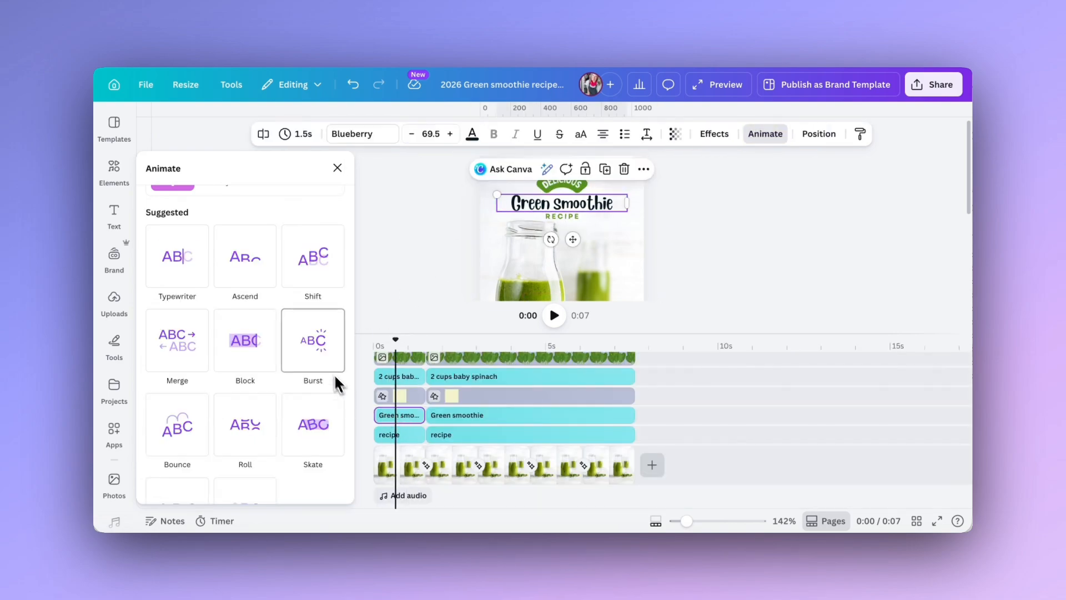
pyautogui.scroll(-1, 168, 379)
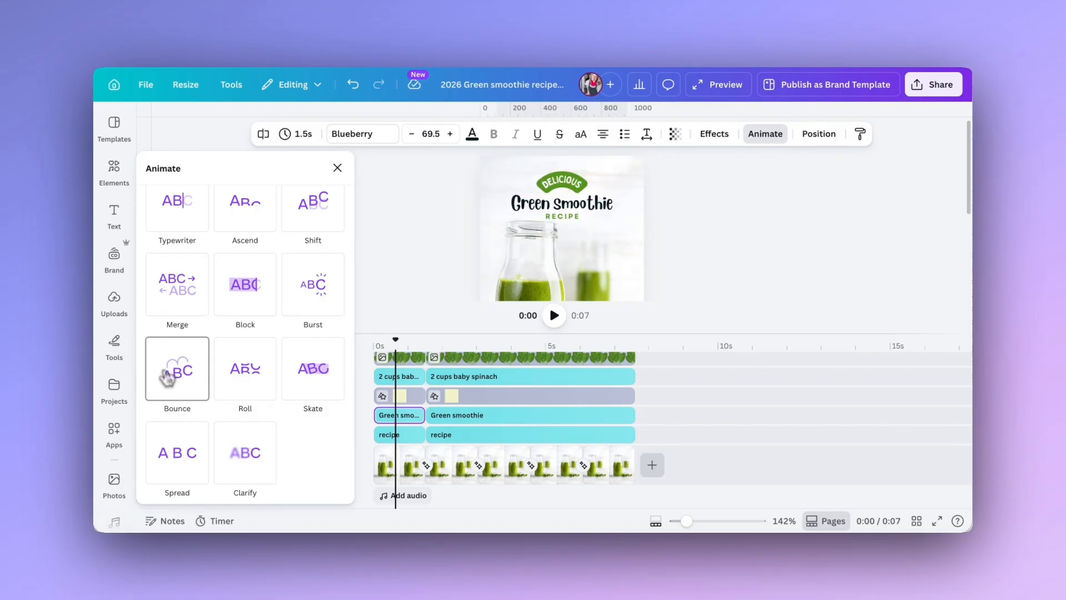
pyautogui.click(167, 378)
# - Animate the first clip's "recipe" title with Rise, on enter only
pyautogui.click(387, 439)
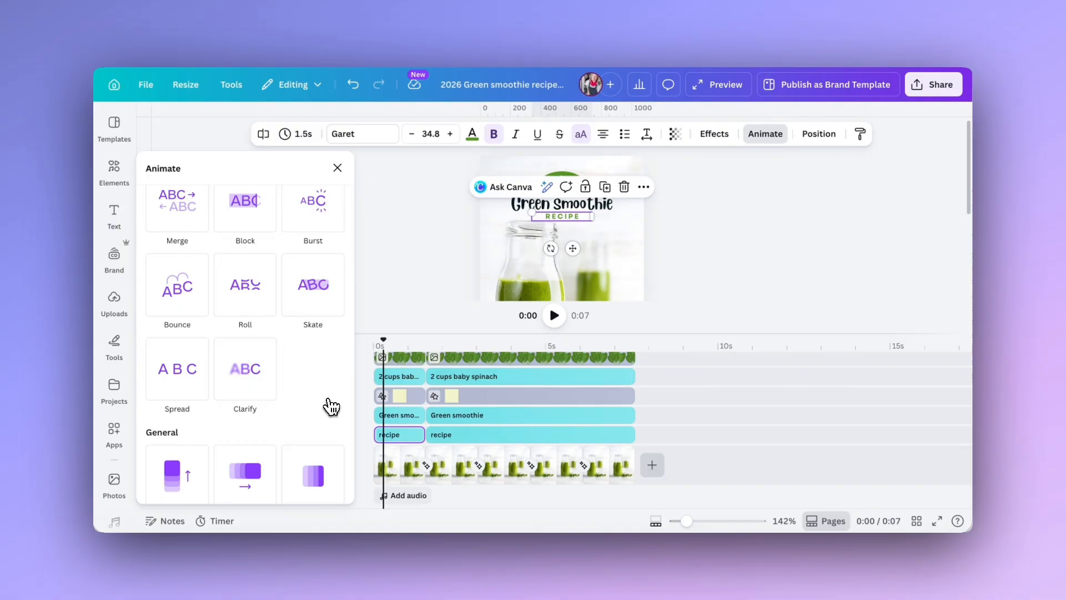
pyautogui.scroll(-4, 286, 364)
pyautogui.click(179, 256)
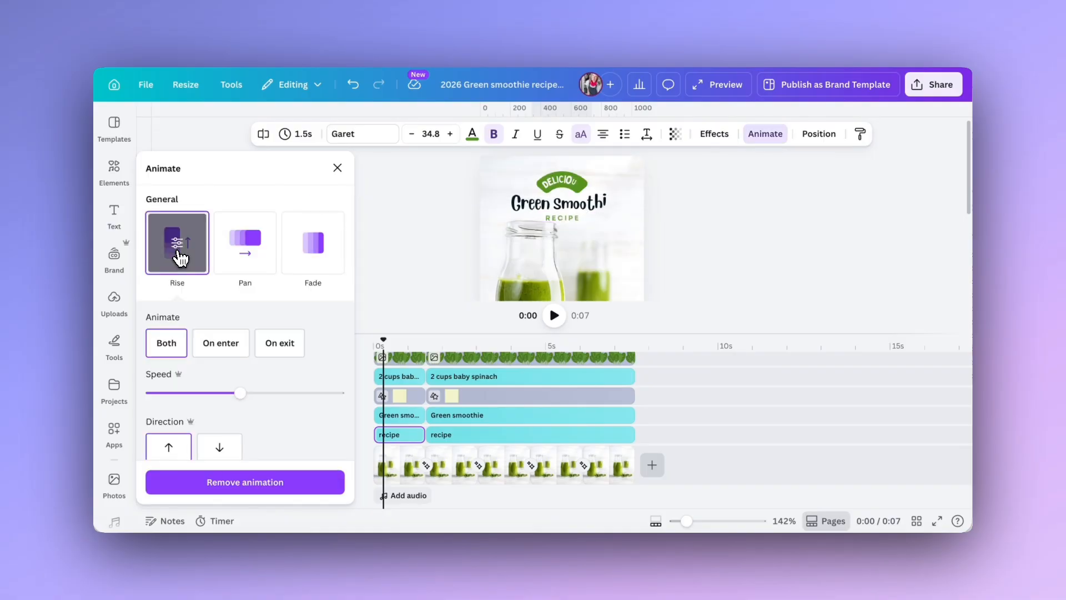
pyautogui.click(219, 340)
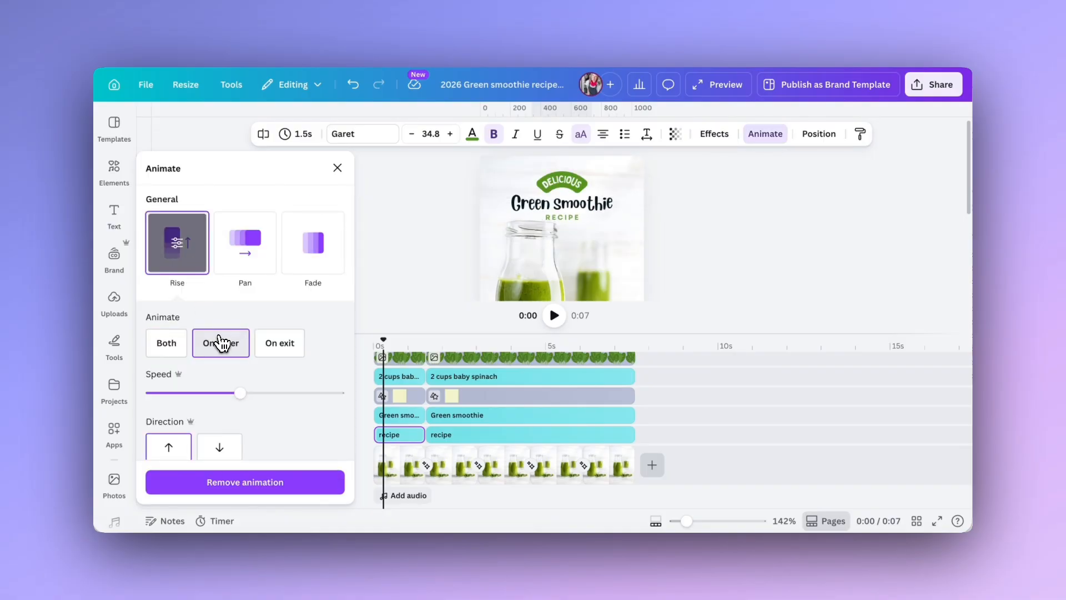
# - Stagger the first clip's title tracks so "DELICIOUS" starts first, "Green smoothie" at about 0.3 s and "recipe" at about 0.5 s
pyautogui.moveTo(688, 522); pyautogui.dragTo(714, 520)
pyautogui.hscroll(-1, 490, 442)
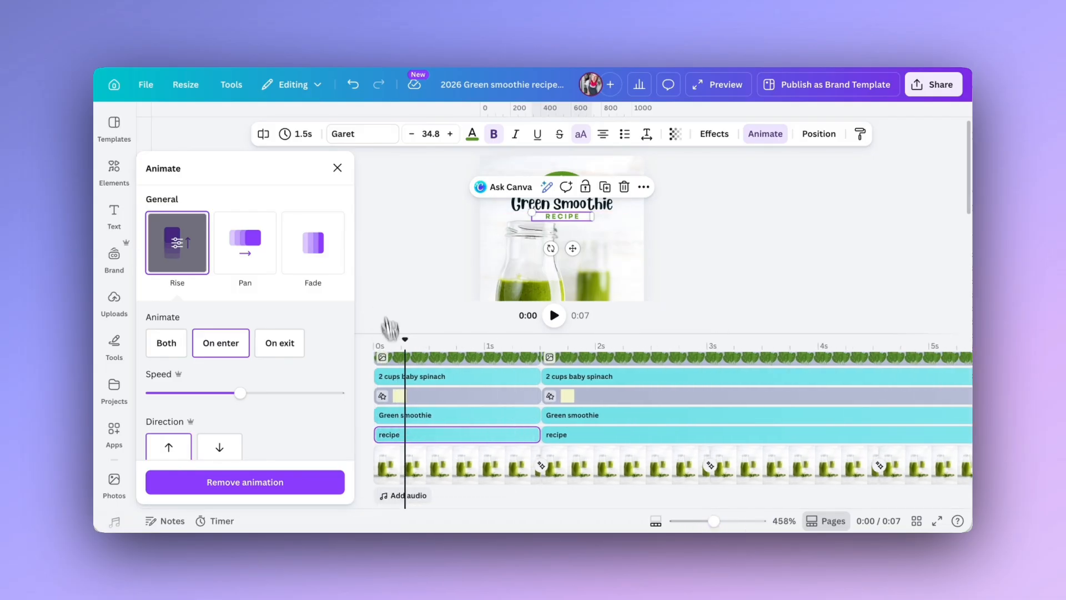
pyautogui.moveTo(388, 433)
pyautogui.mouseDown()
pyautogui.moveTo(408, 433)
pyautogui.moveTo(388, 419)
pyautogui.moveTo(400, 416)
pyautogui.mouseUp()
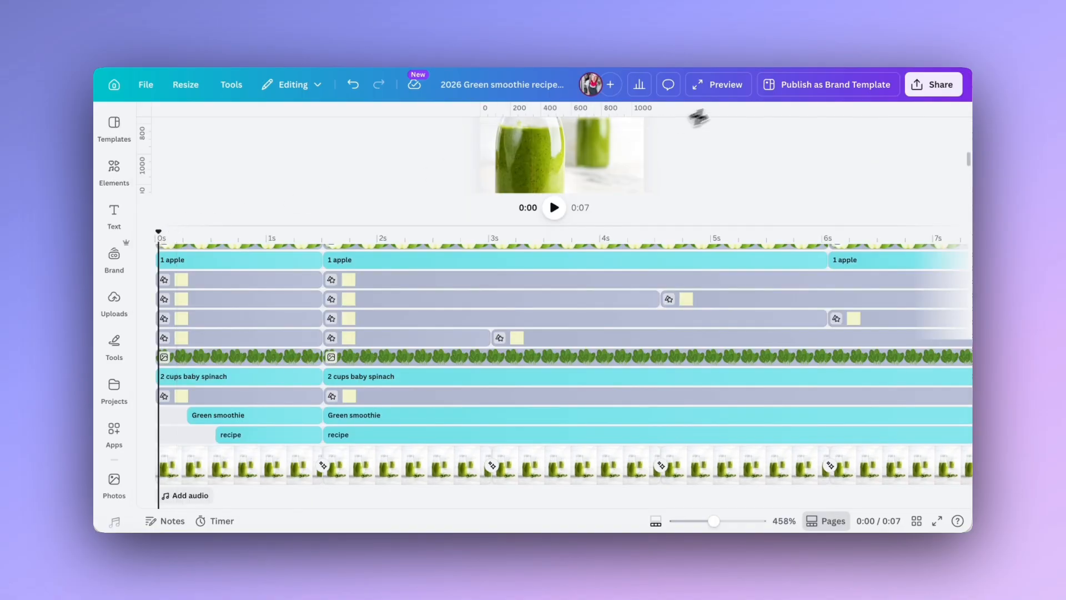
# - Play the full-screen preview of the video and close it
pyautogui.click(728, 93)
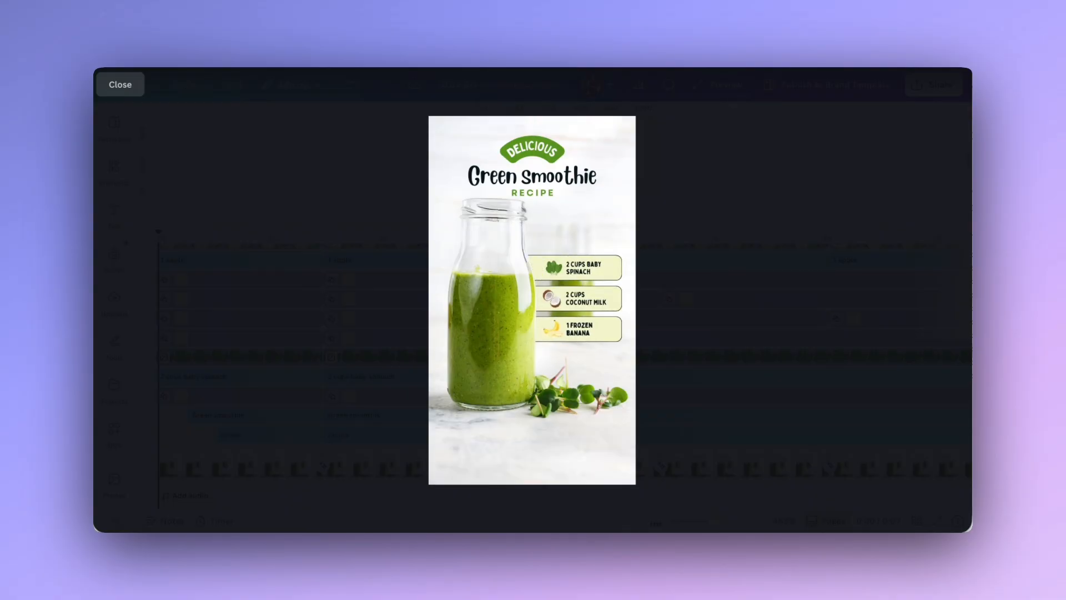
pyautogui.press('Escape')
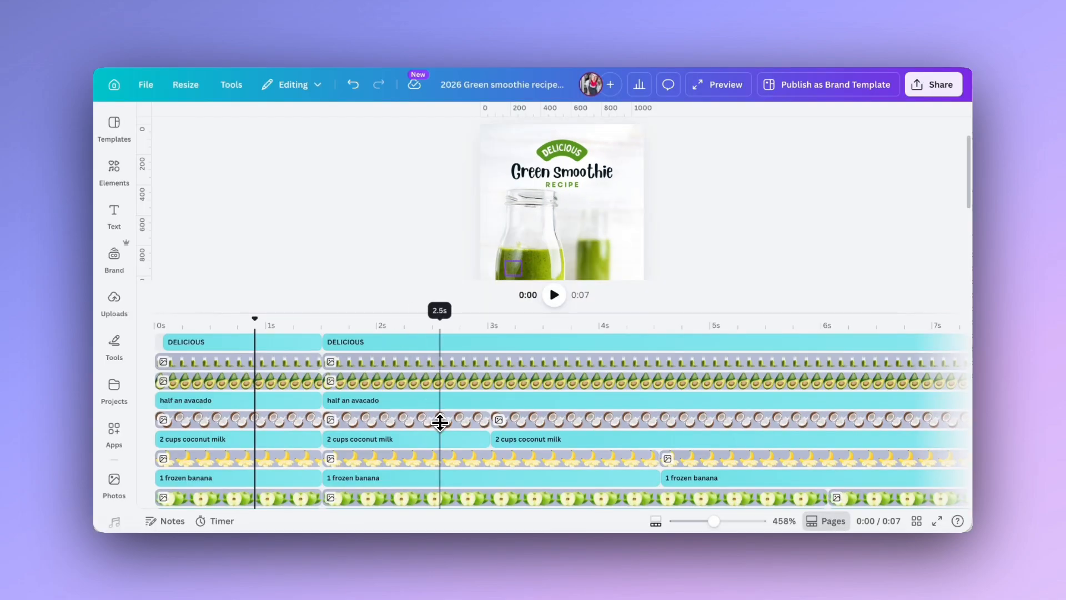
pyautogui.scroll(-2, 439, 422)
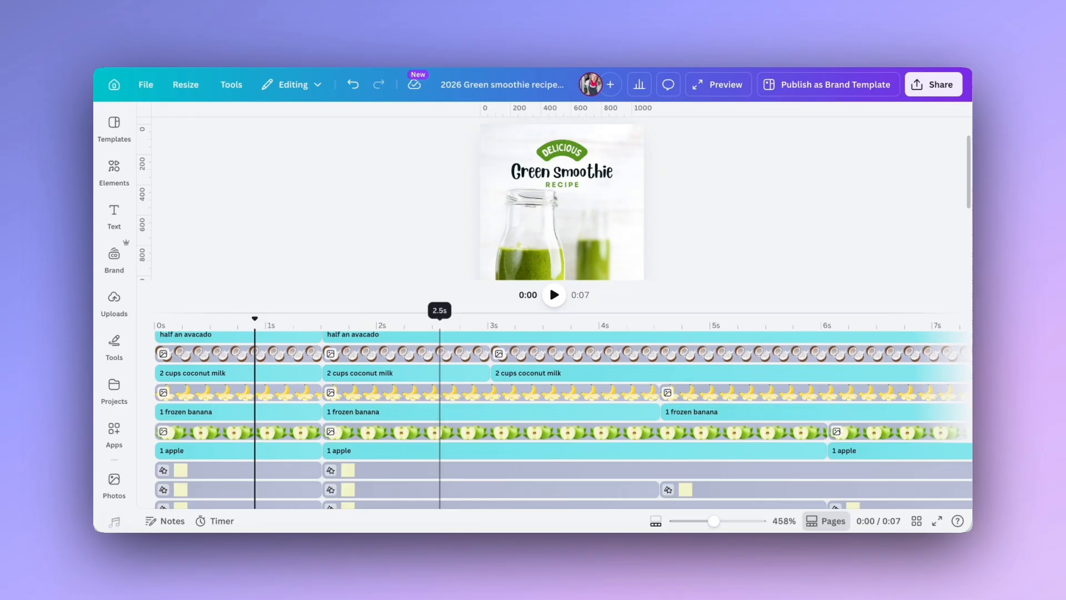
pyautogui.scroll(-3, 478, 435)
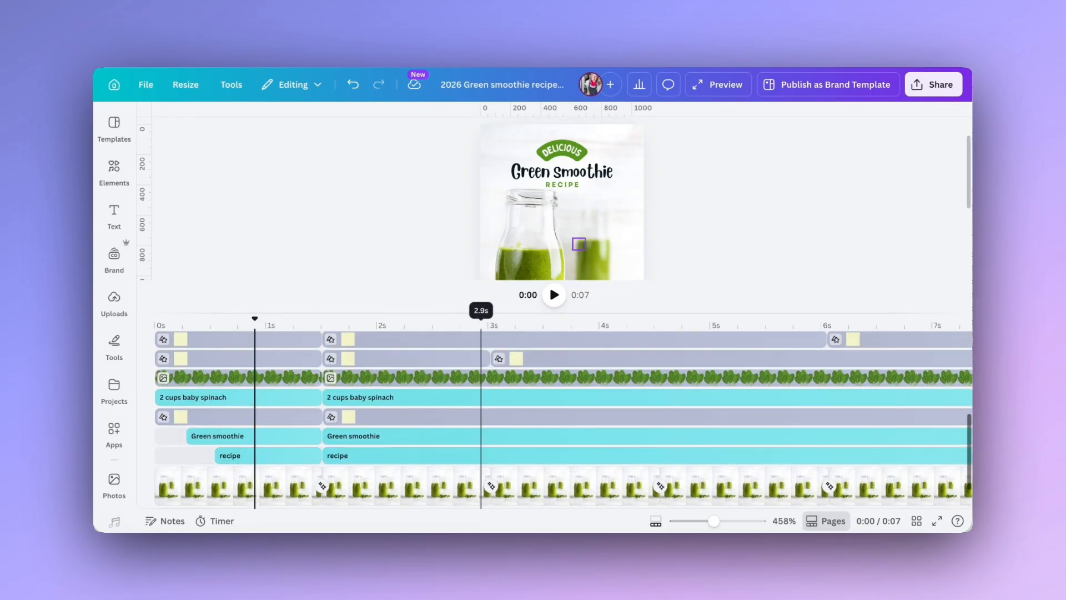
pyautogui.scroll(5, 481, 438)
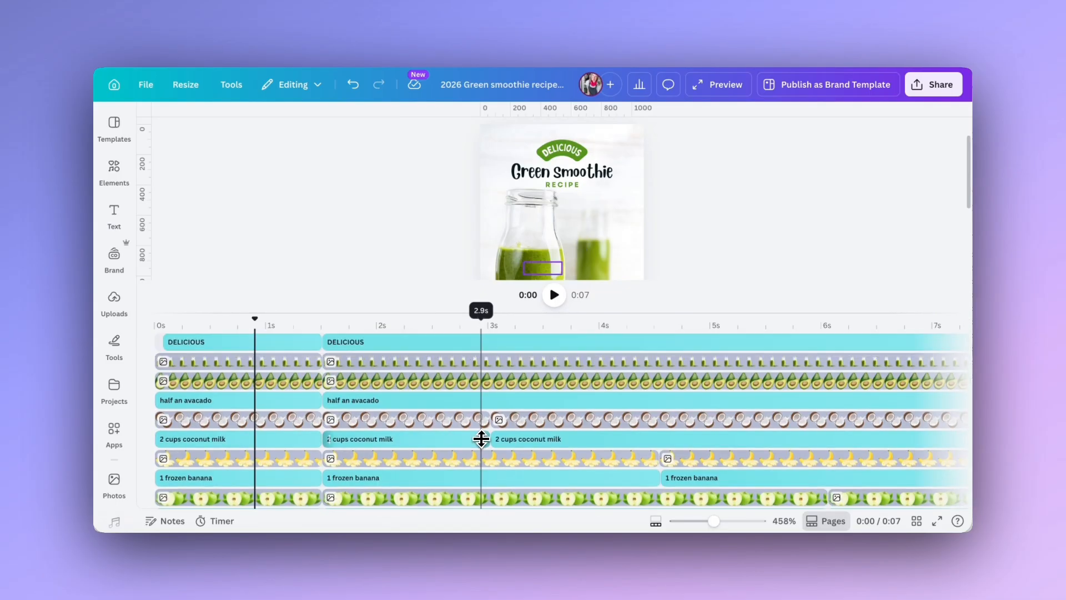
pyautogui.scroll(-5, 482, 438)
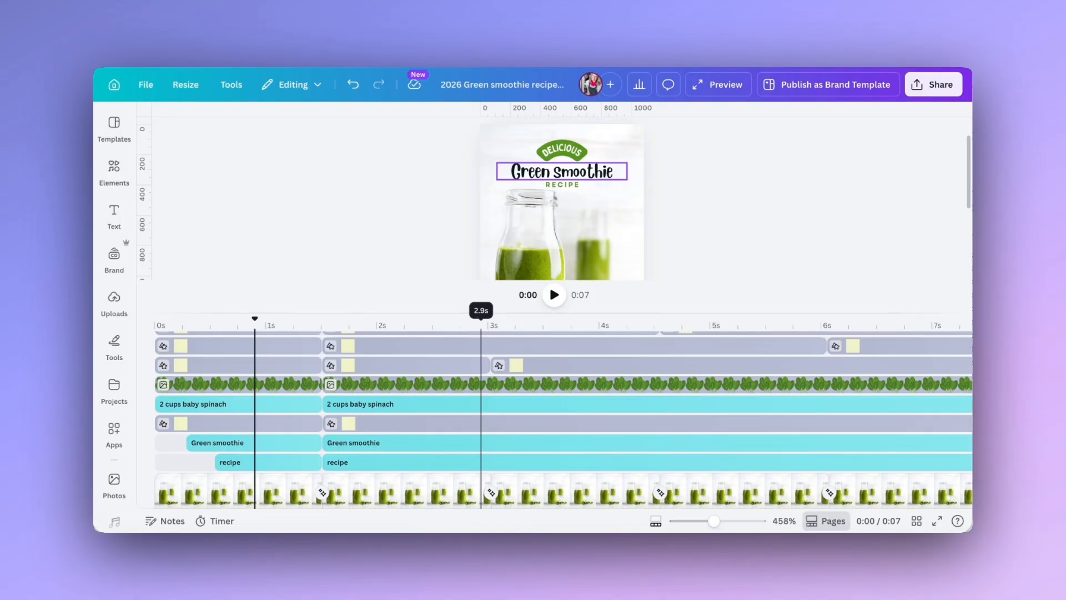
pyautogui.scroll(3, 563, 413)
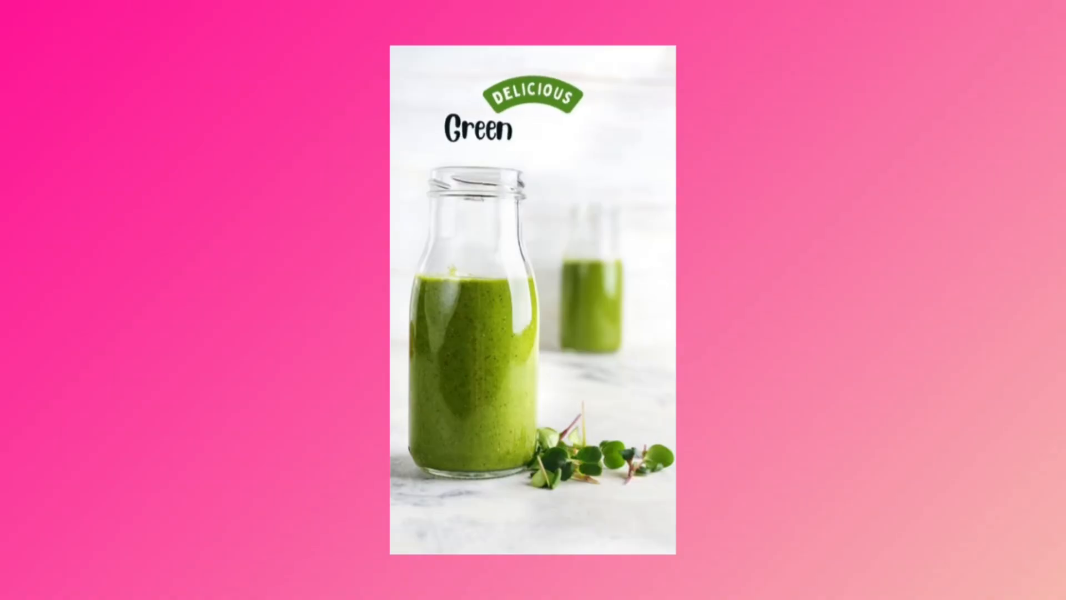